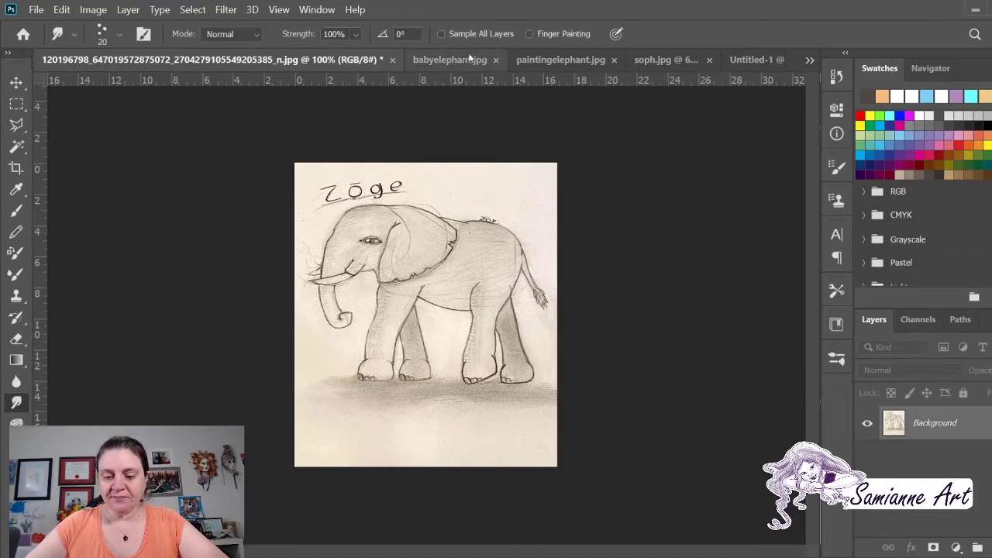
# Close the unsaved elephant sketch without saving, then babyelephant.jpg, paintingelephant.jpg and soph.jpg, keeping Untitled-1 open.
pyautogui.click(392, 59)
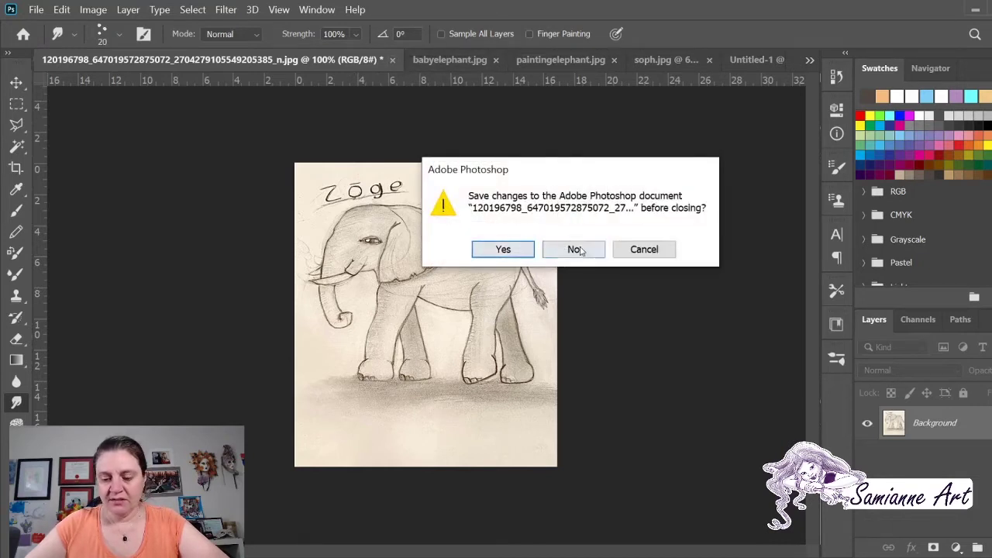
pyautogui.click(578, 250)
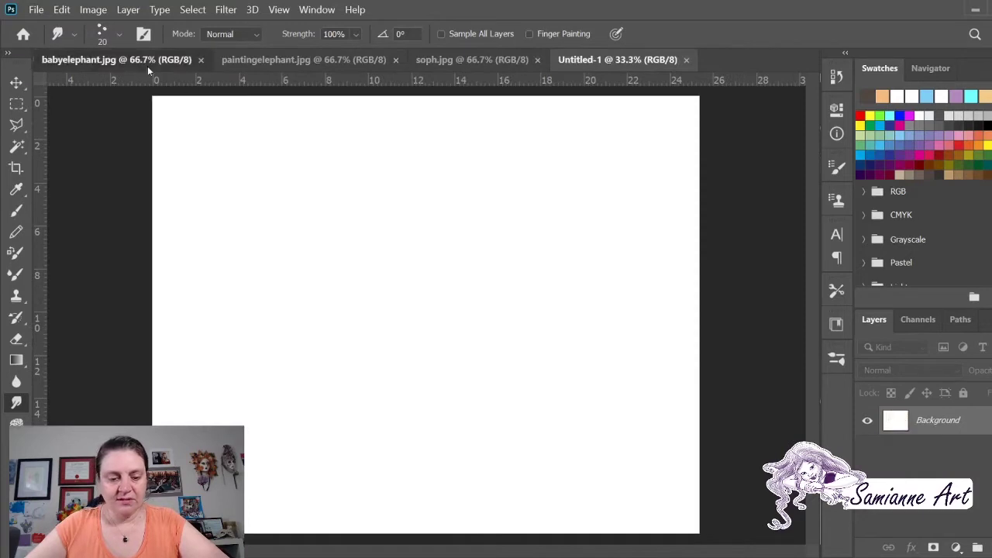
pyautogui.click(148, 69)
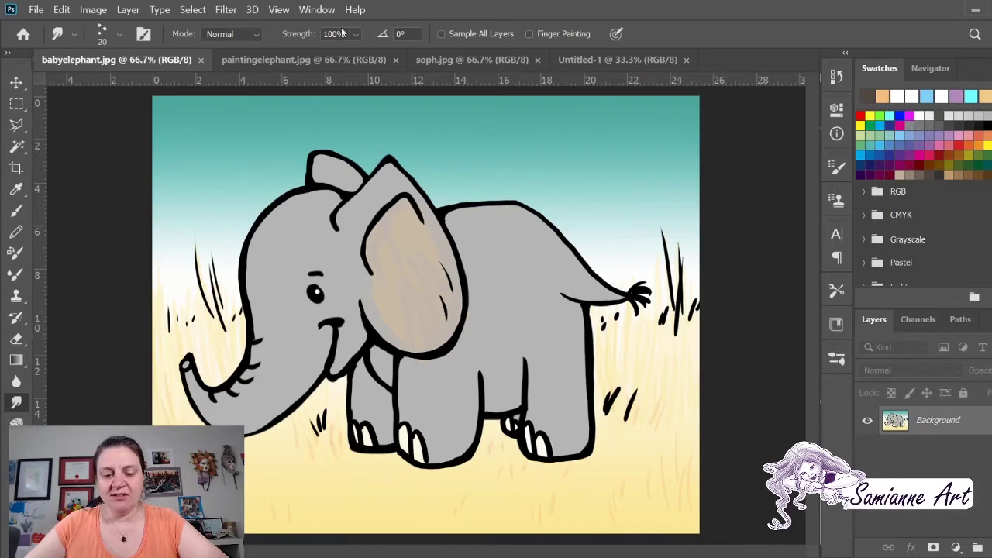
pyautogui.click(200, 59)
pyautogui.click(179, 62)
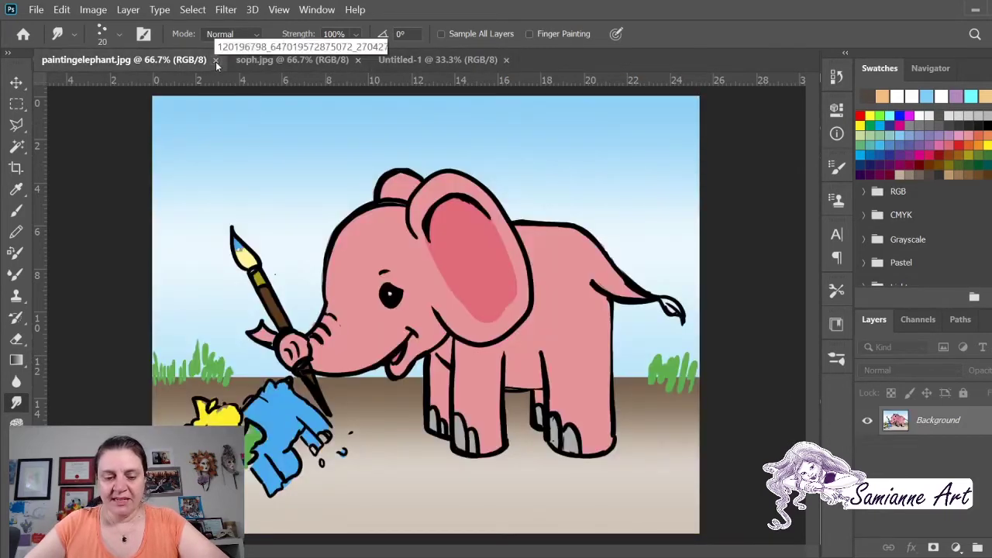
pyautogui.click(215, 62)
pyautogui.click(117, 62)
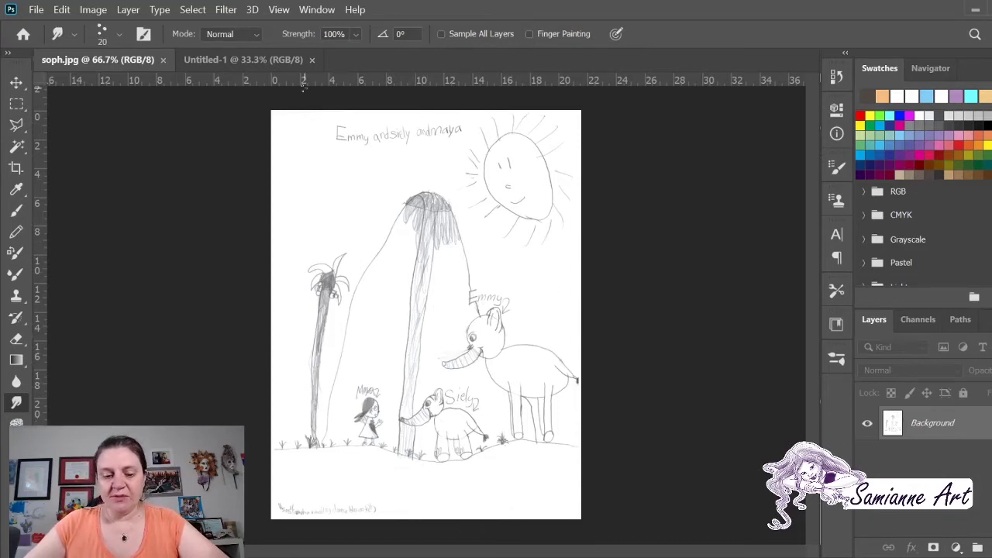
pyautogui.click(163, 60)
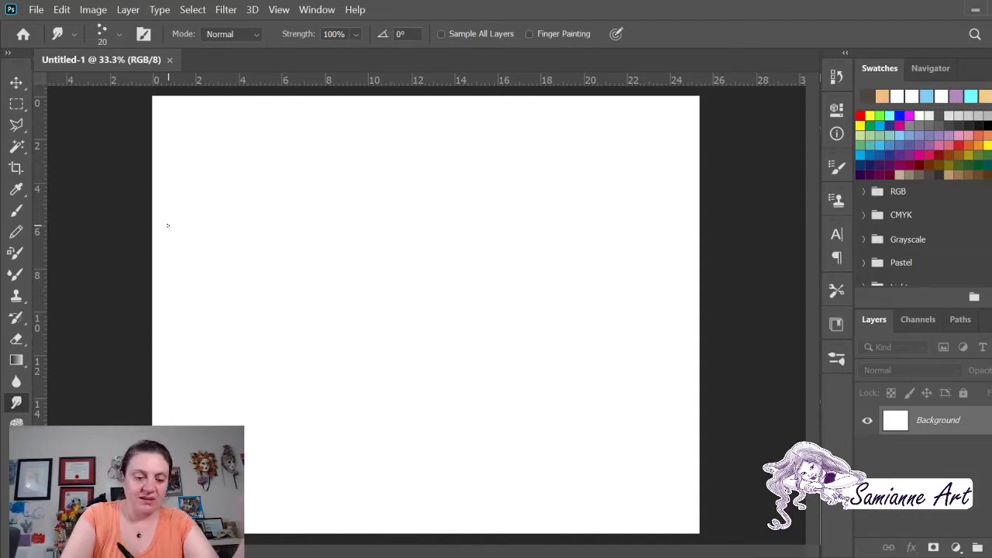
# Choose the Brush tool with the Hard Round Pressure Size preset.
pyautogui.click(21, 206)
pyautogui.click(118, 34)
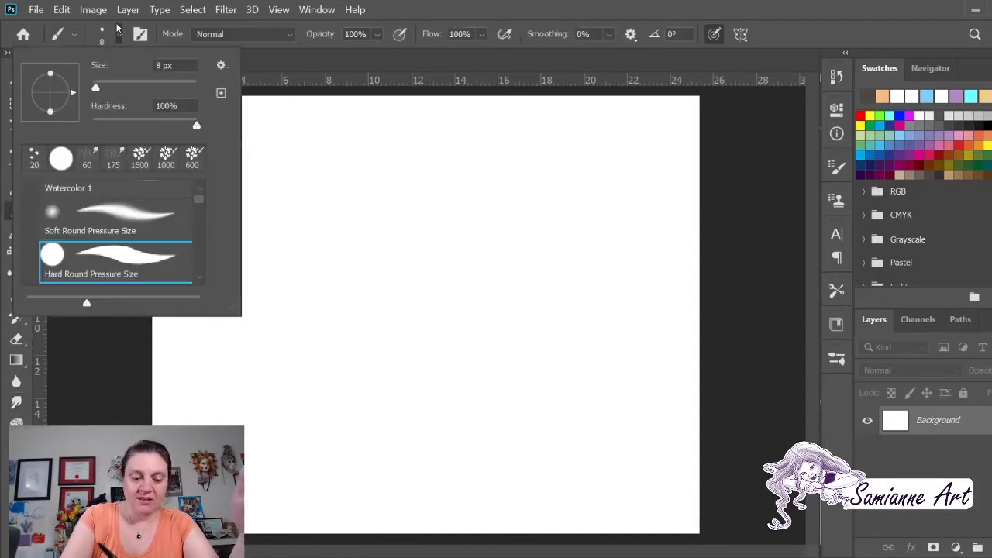
pyautogui.doubleClick(142, 261)
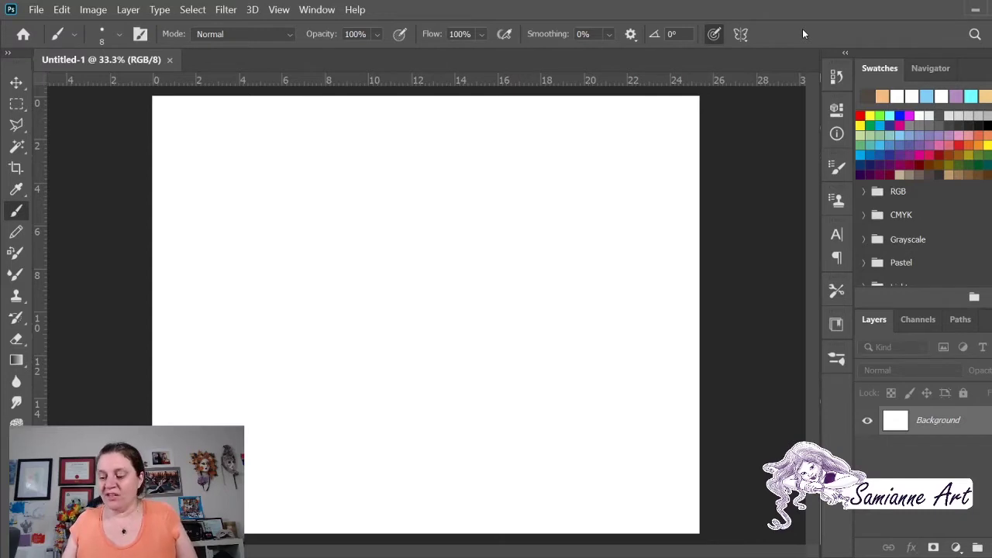
# Add a new layer above the background and set the brush to black at size 30.
pyautogui.hotkey('ctrl', 'shift', 'alt', 'n')
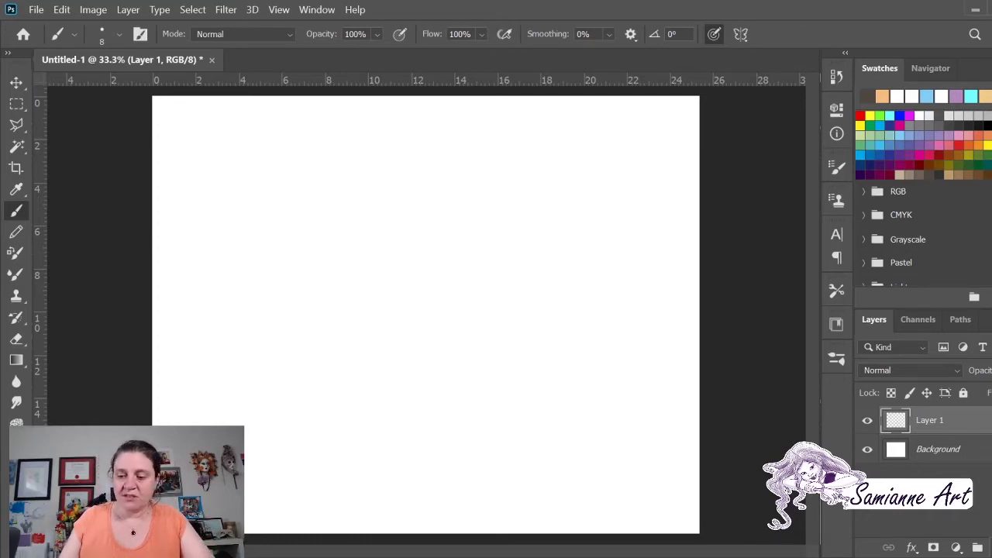
pyautogui.click(988, 124)
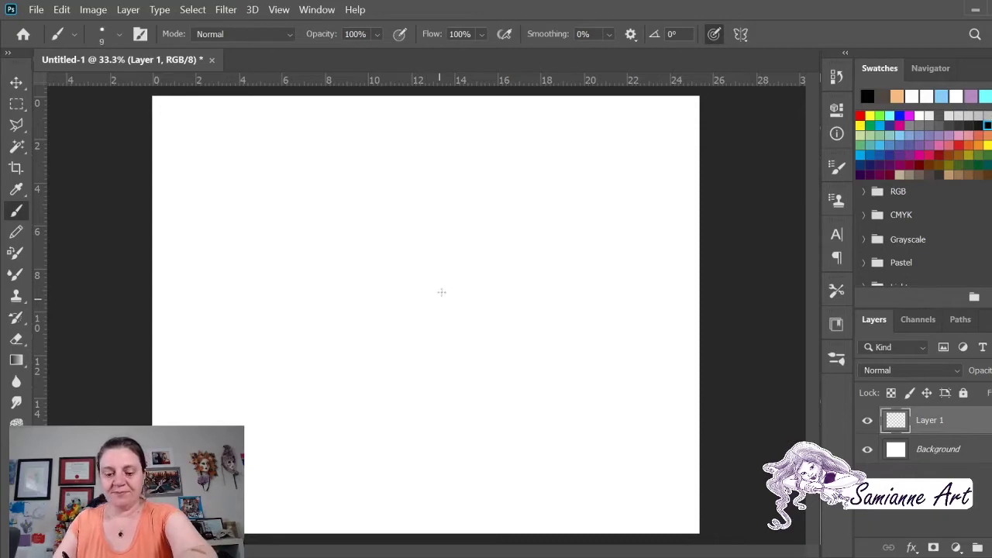
pyautogui.press(']')
pyautogui.press(']')
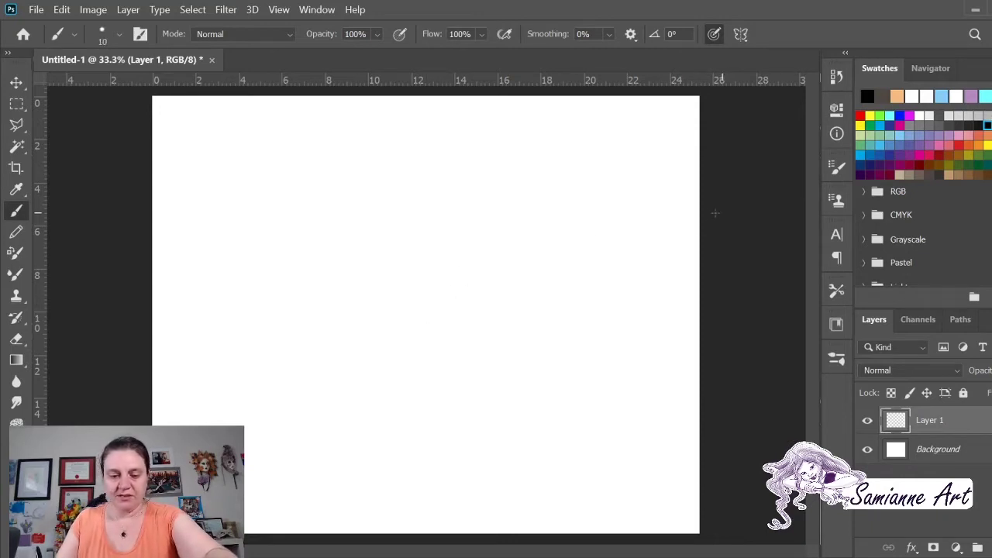
pyautogui.press(']')
pyautogui.press(']')
pyautogui.press(']')
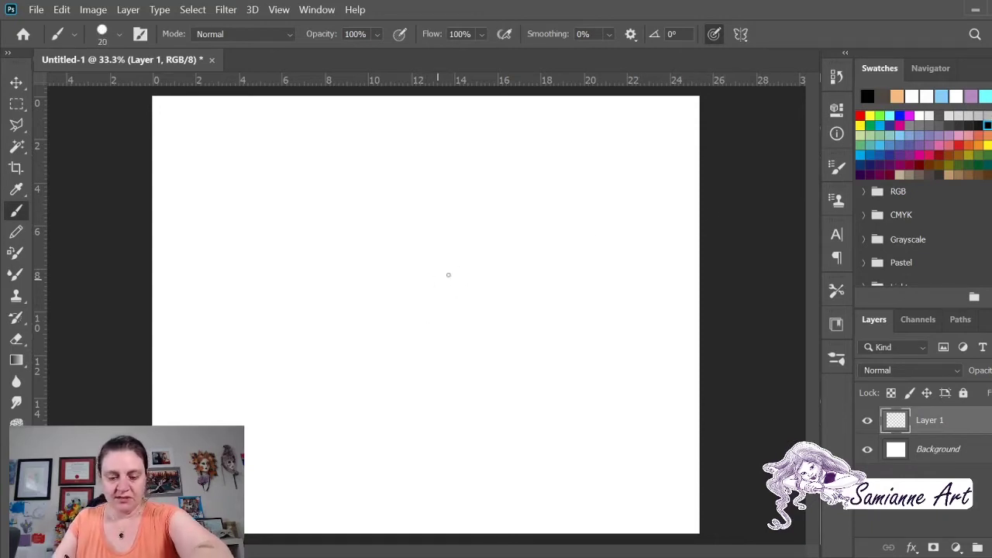
pyautogui.press(']')
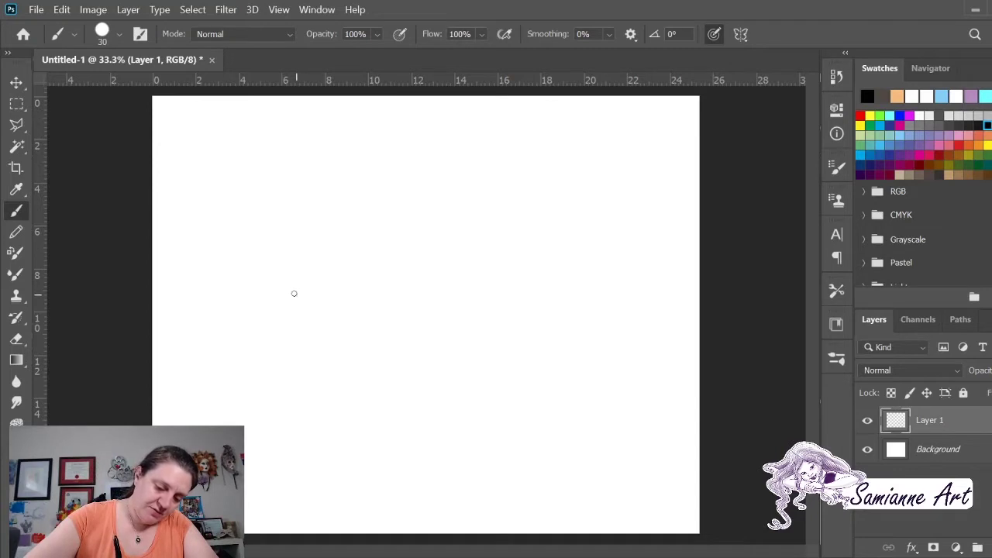
# Draw the outline of a wide, squat pumpkin in the left half of the canvas, leaving a gap at its top.
pyautogui.moveTo(294, 292)
pyautogui.mouseDown()
pyautogui.moveTo(239, 306)
pyautogui.moveTo(213, 351)
pyautogui.moveTo(243, 381)
pyautogui.moveTo(280, 397)
pyautogui.moveTo(371, 386)
pyautogui.moveTo(398, 358)
pyautogui.moveTo(398, 313)
pyautogui.moveTo(368, 293)
pyautogui.moveTo(284, 287)
pyautogui.moveTo(232, 304)
pyautogui.moveTo(211, 358)
pyautogui.moveTo(278, 392)
pyautogui.moveTo(237, 389)
pyautogui.moveTo(305, 384)
pyautogui.mouseUp()
pyautogui.moveTo(296, 303)
pyautogui.mouseDown()
pyautogui.moveTo(287, 290)
pyautogui.moveTo(242, 302)
pyautogui.moveTo(229, 374)
pyautogui.moveTo(263, 392)
pyautogui.moveTo(296, 389)
pyautogui.mouseUp()
pyautogui.moveTo(250, 299)
pyautogui.mouseDown()
pyautogui.moveTo(271, 290)
pyautogui.moveTo(255, 295)
pyautogui.mouseUp()
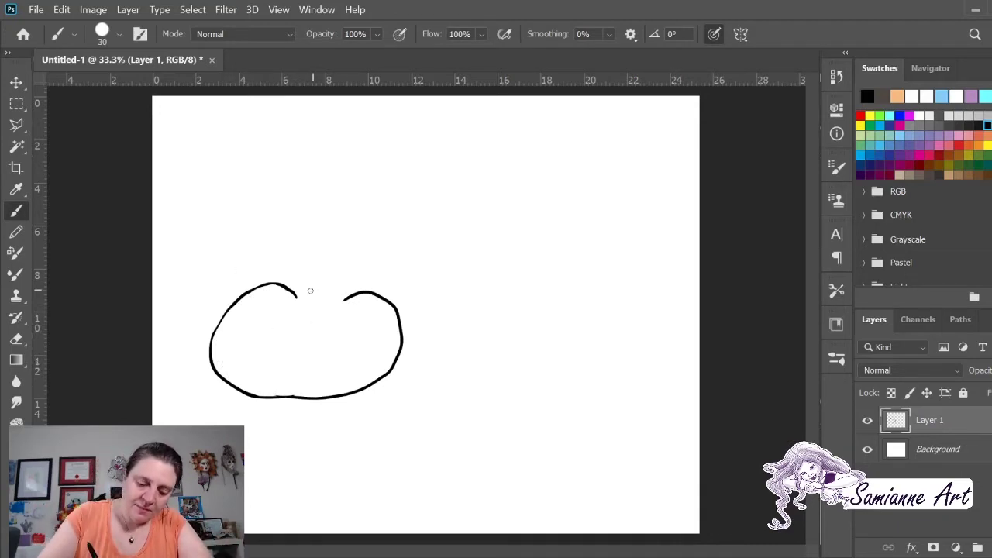
# Draw a curved stem in the gap of the squat pumpkin and add three short curved rib lines on its body.
pyautogui.moveTo(296, 294)
pyautogui.mouseDown()
pyautogui.moveTo(338, 289)
pyautogui.moveTo(311, 302)
pyautogui.moveTo(324, 293)
pyautogui.moveTo(324, 273)
pyautogui.moveTo(293, 253)
pyautogui.moveTo(305, 244)
pyautogui.moveTo(327, 257)
pyautogui.moveTo(339, 285)
pyautogui.moveTo(331, 300)
pyautogui.moveTo(317, 297)
pyautogui.moveTo(322, 315)
pyautogui.moveTo(301, 303)
pyautogui.moveTo(341, 302)
pyautogui.mouseUp()
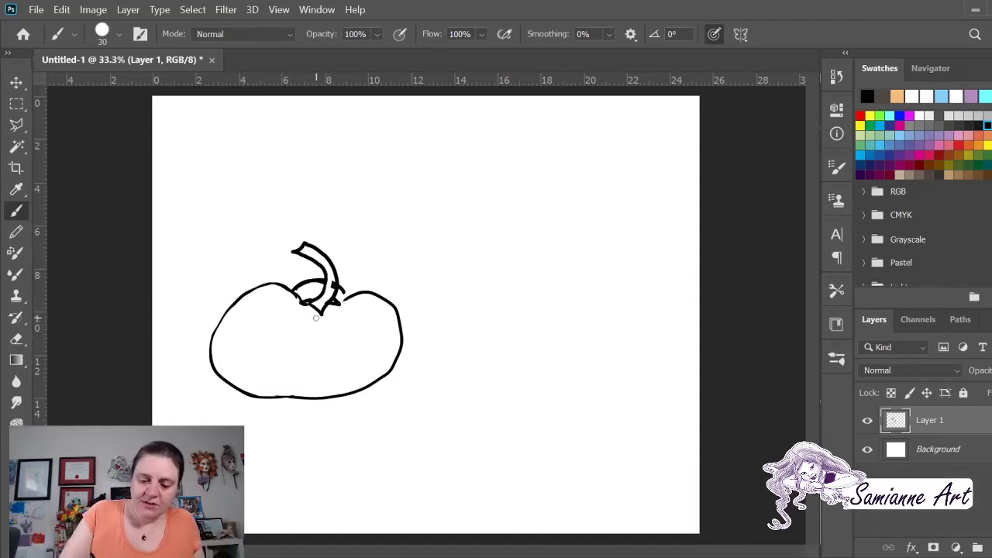
pyautogui.moveTo(320, 315)
pyautogui.mouseDown()
pyautogui.moveTo(345, 304)
pyautogui.moveTo(353, 316)
pyautogui.mouseUp()
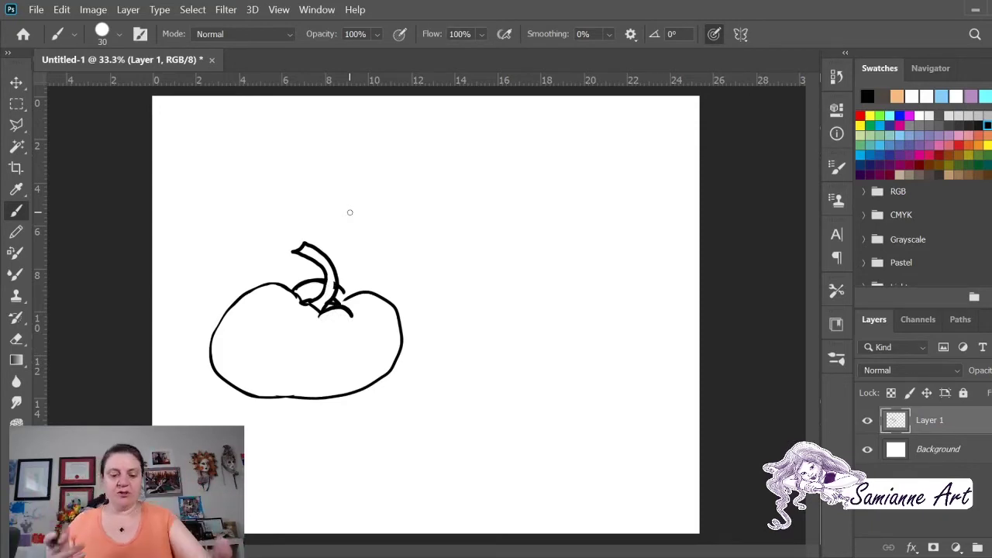
pyautogui.moveTo(258, 370)
pyautogui.mouseDown()
pyautogui.moveTo(252, 350)
pyautogui.moveTo(262, 326)
pyautogui.mouseUp()
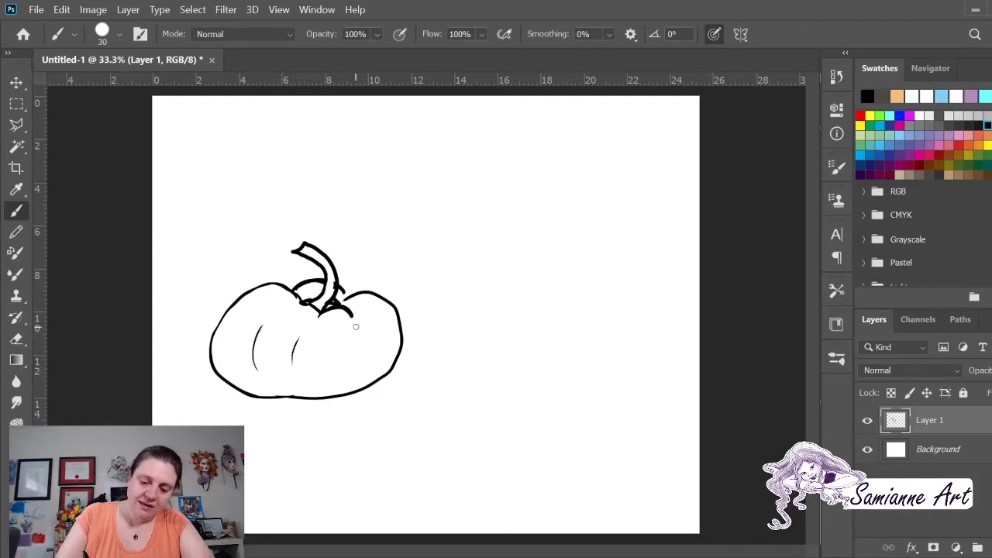
pyautogui.moveTo(357, 328); pyautogui.dragTo(368, 358)
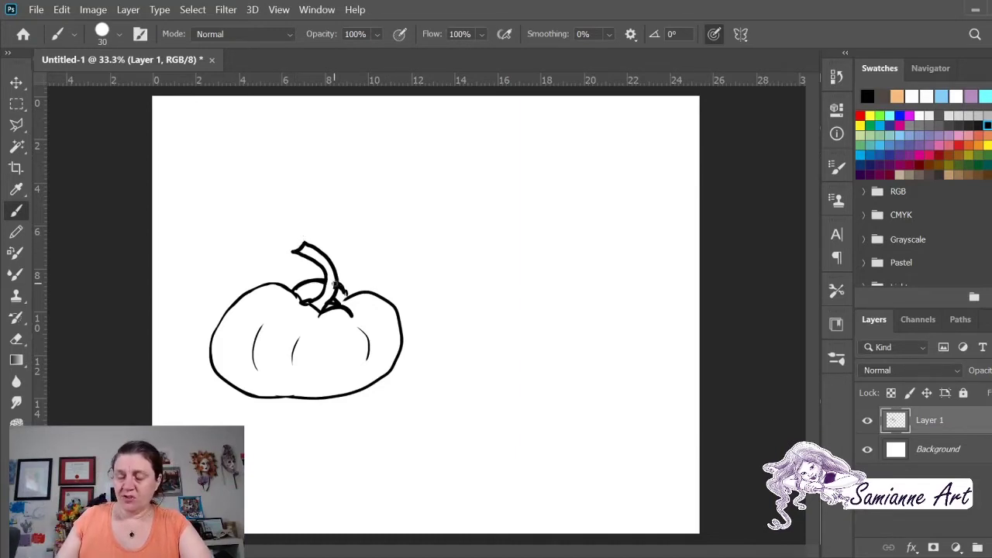
# Draw a large round pumpkin with a short, straight, capped stem in the right half of the canvas.
pyautogui.moveTo(549, 217)
pyautogui.mouseDown()
pyautogui.moveTo(483, 255)
pyautogui.moveTo(494, 370)
pyautogui.moveTo(600, 372)
pyautogui.moveTo(616, 246)
pyautogui.moveTo(534, 215)
pyautogui.moveTo(474, 278)
pyautogui.moveTo(479, 363)
pyautogui.mouseUp()
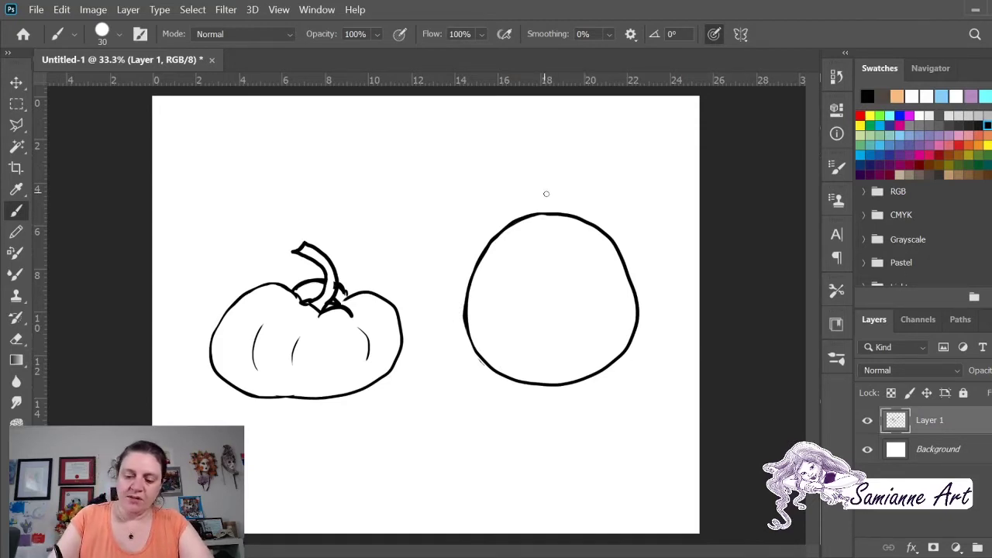
pyautogui.moveTo(546, 183)
pyautogui.mouseDown()
pyautogui.moveTo(546, 211)
pyautogui.moveTo(561, 210)
pyautogui.moveTo(549, 198)
pyautogui.moveTo(548, 214)
pyautogui.mouseUp()
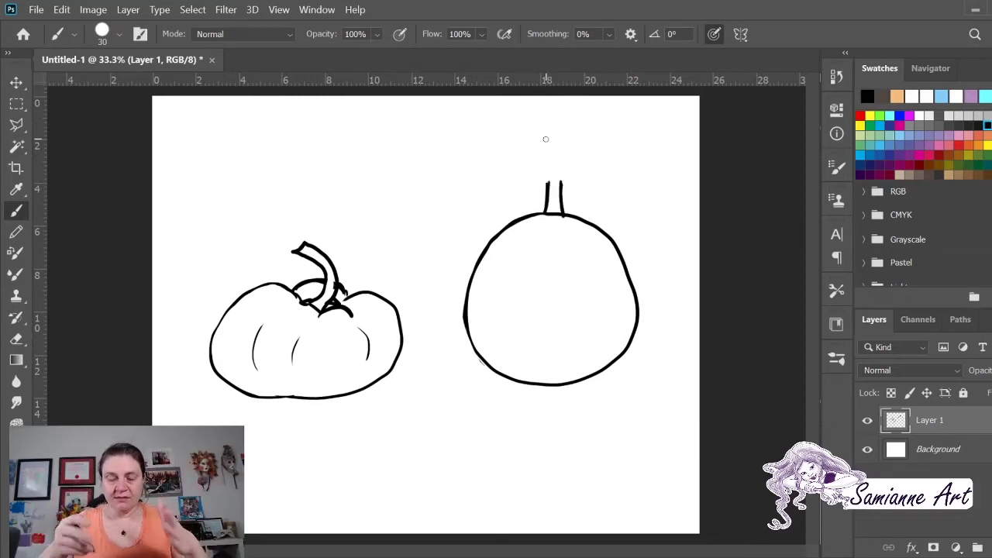
pyautogui.moveTo(547, 181)
pyautogui.mouseDown()
pyautogui.moveTo(562, 183)
pyautogui.moveTo(549, 184)
pyautogui.mouseUp()
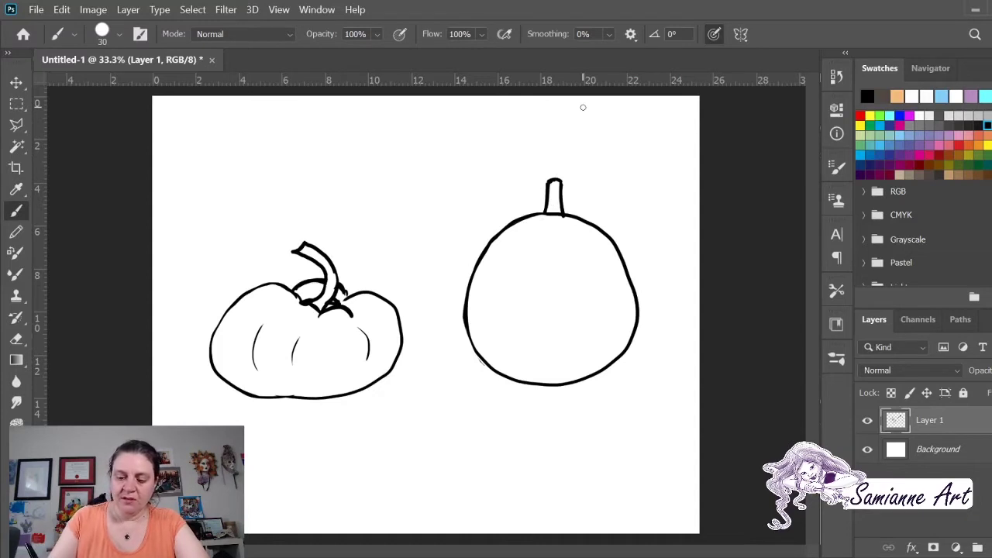
# Add short broken rib lines down the round pumpkin and small bumps near its upper edges.
pyautogui.moveTo(522, 236); pyautogui.dragTo(509, 300)
pyautogui.moveTo(511, 338); pyautogui.dragTo(510, 351)
pyautogui.moveTo(559, 229); pyautogui.dragTo(558, 238)
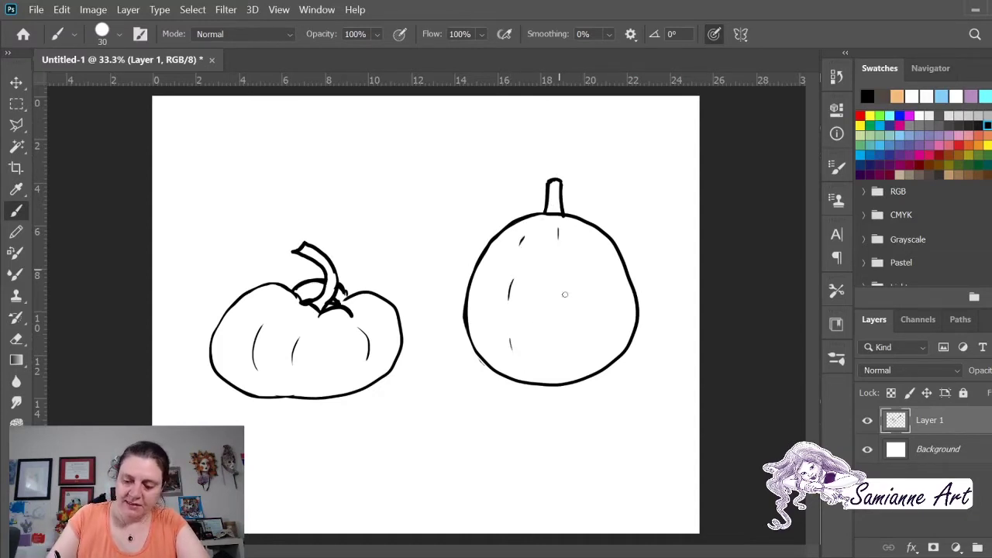
pyautogui.moveTo(562, 299); pyautogui.dragTo(560, 311)
pyautogui.moveTo(565, 350); pyautogui.dragTo(564, 361)
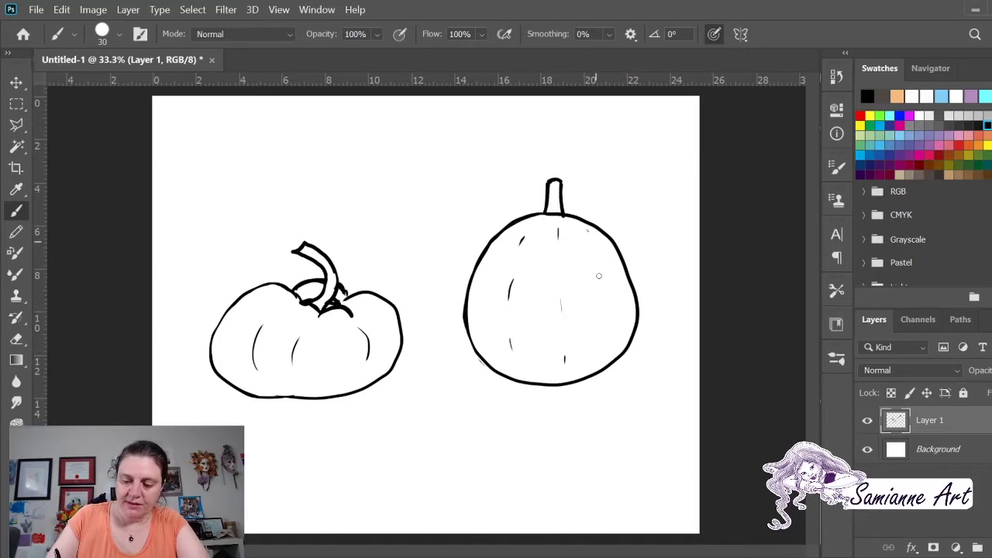
pyautogui.moveTo(611, 284); pyautogui.dragTo(616, 310)
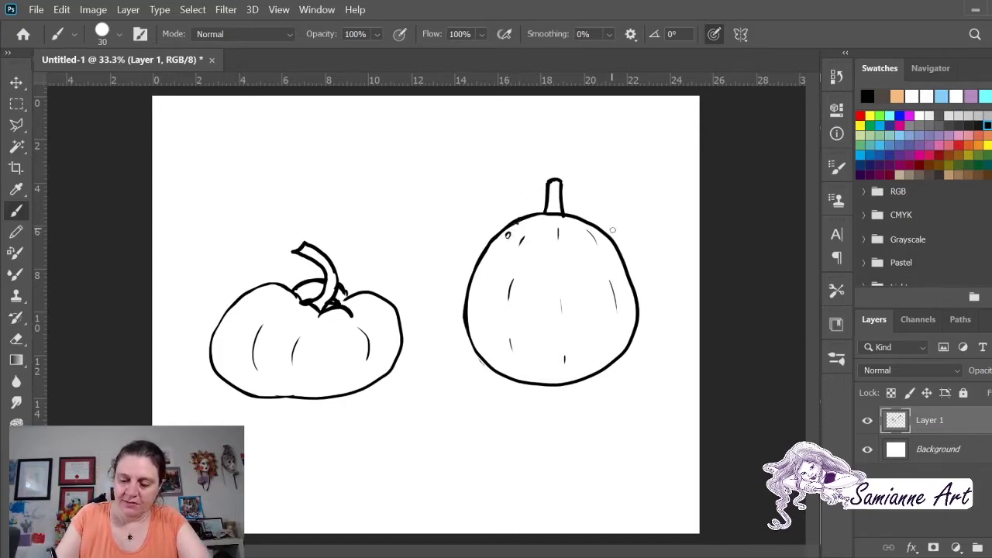
pyautogui.moveTo(612, 232); pyautogui.dragTo(615, 242)
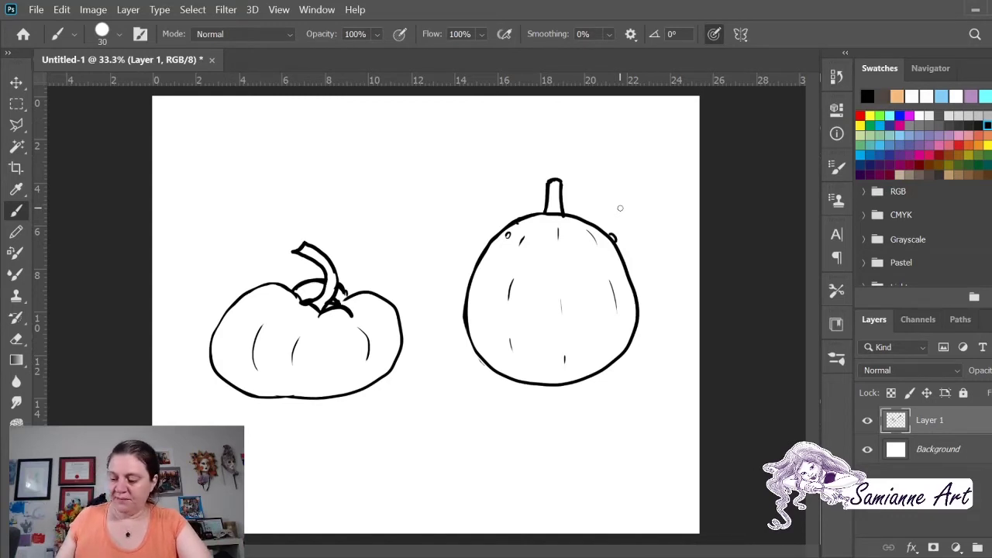
# On a new layer with Layer 1 hidden, draw a tall egg-shaped pumpkin outline in the middle of the canvas and clean up its edges.
pyautogui.hotkey('ctrl', 'shift', 'alt', 'n')
pyautogui.click(867, 449)
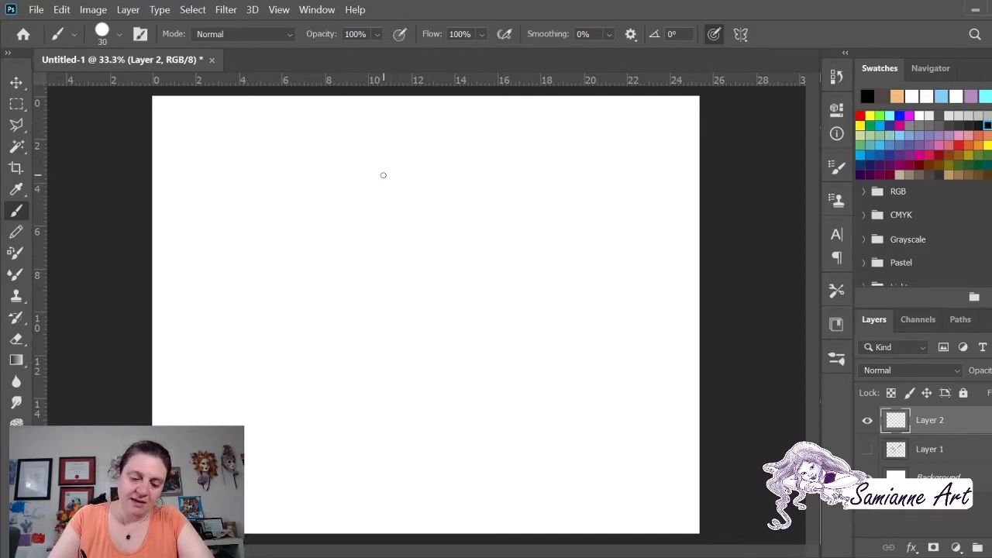
pyautogui.moveTo(382, 175)
pyautogui.mouseDown()
pyautogui.moveTo(325, 284)
pyautogui.moveTo(327, 345)
pyautogui.moveTo(353, 392)
pyautogui.moveTo(400, 422)
pyautogui.moveTo(449, 423)
pyautogui.moveTo(499, 398)
pyautogui.moveTo(515, 347)
pyautogui.moveTo(504, 259)
pyautogui.moveTo(478, 197)
pyautogui.moveTo(437, 152)
pyautogui.moveTo(393, 162)
pyautogui.moveTo(357, 204)
pyautogui.moveTo(330, 267)
pyautogui.moveTo(324, 347)
pyautogui.moveTo(353, 402)
pyautogui.moveTo(438, 425)
pyautogui.mouseUp()
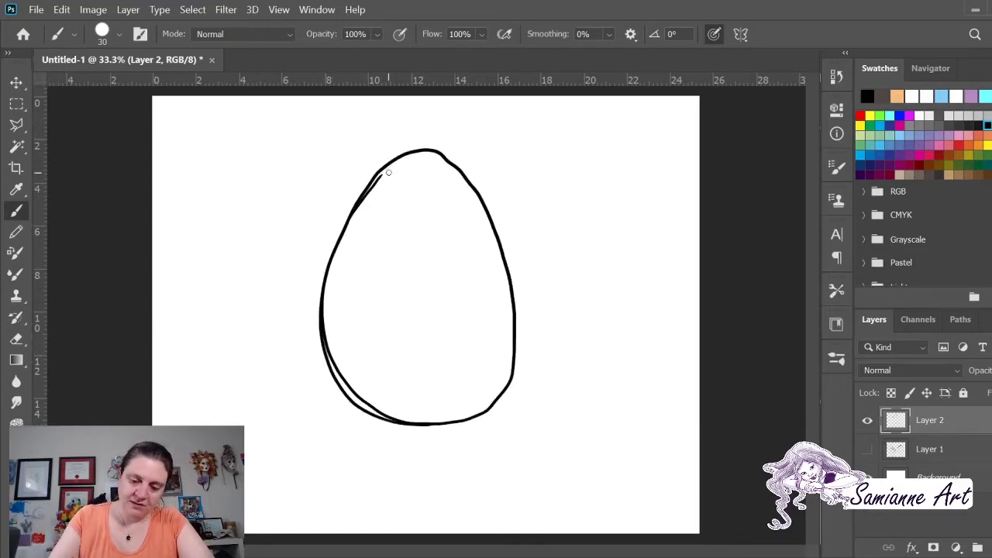
pyautogui.moveTo(388, 172); pyautogui.dragTo(353, 229)
pyautogui.moveTo(341, 372)
pyautogui.mouseDown()
pyautogui.moveTo(394, 416)
pyautogui.moveTo(361, 401)
pyautogui.moveTo(330, 337)
pyautogui.mouseUp()
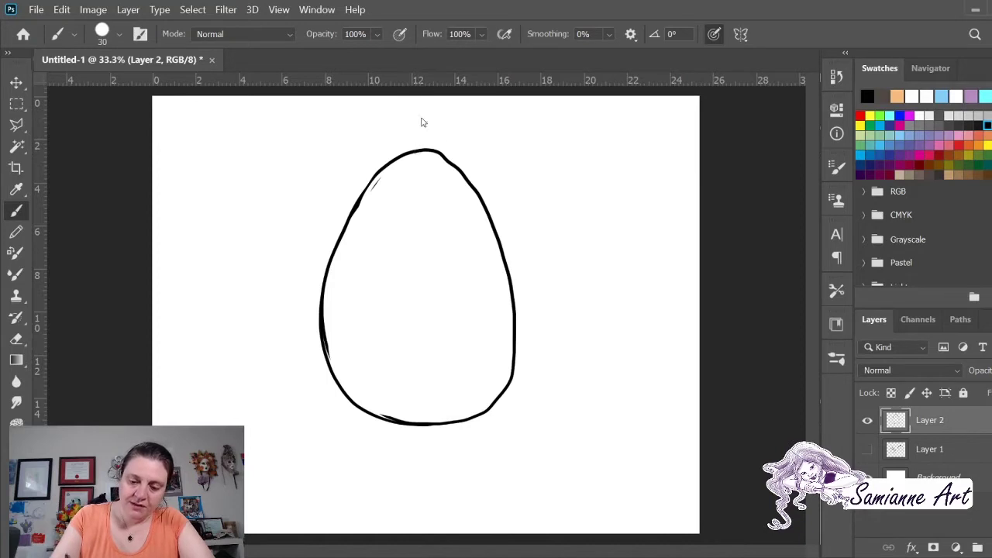
pyautogui.moveTo(444, 150)
pyautogui.mouseDown()
pyautogui.moveTo(460, 167)
pyautogui.moveTo(437, 142)
pyautogui.mouseUp()
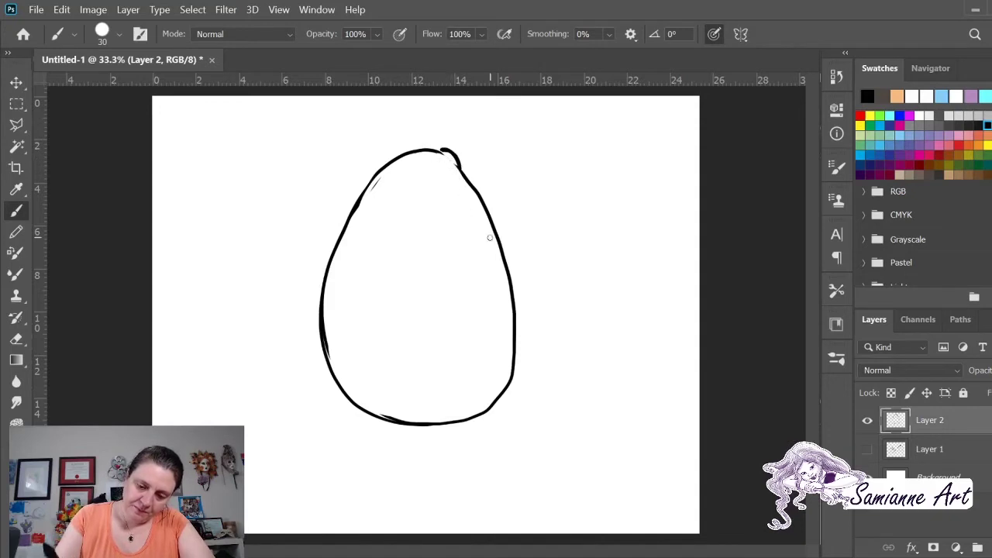
# Draw a narrow stem on top of the tall pumpkin, flaring at its base into the outline.
pyautogui.moveTo(434, 153)
pyautogui.mouseDown()
pyautogui.moveTo(448, 157)
pyautogui.moveTo(423, 138)
pyautogui.moveTo(423, 115)
pyautogui.moveTo(450, 151)
pyautogui.mouseUp()
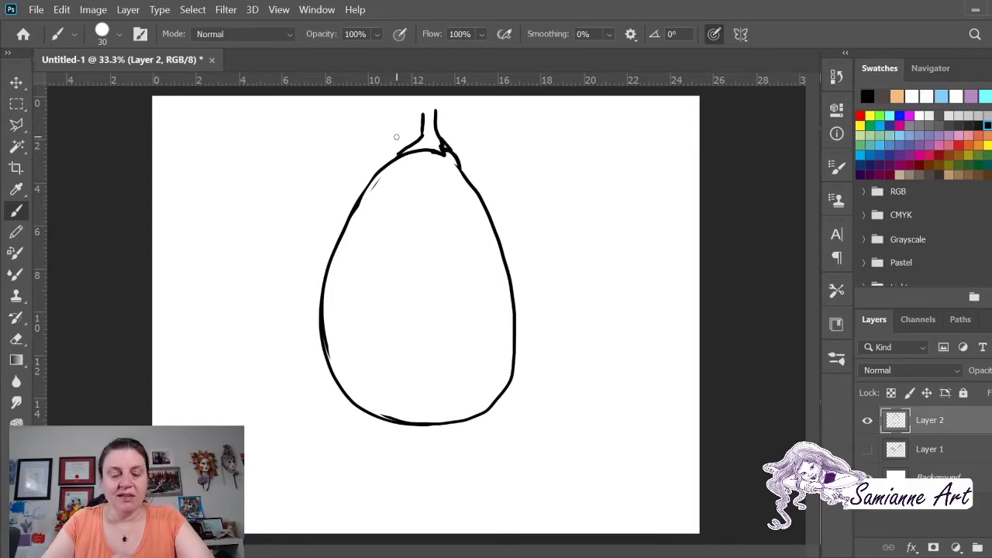
pyautogui.moveTo(422, 117)
pyautogui.mouseDown()
pyautogui.moveTo(443, 104)
pyautogui.moveTo(423, 114)
pyautogui.moveTo(395, 159)
pyautogui.mouseUp()
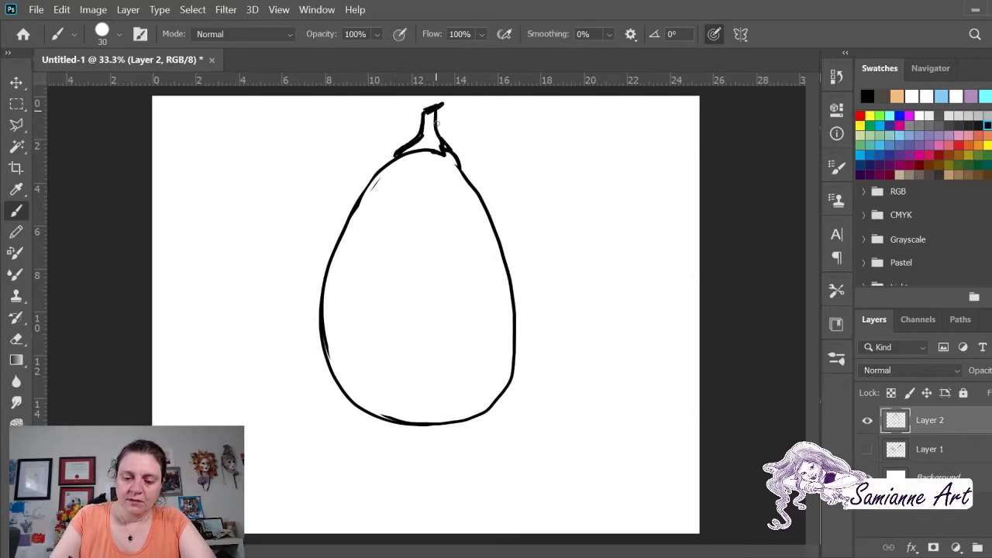
pyautogui.moveTo(436, 123); pyautogui.dragTo(451, 149)
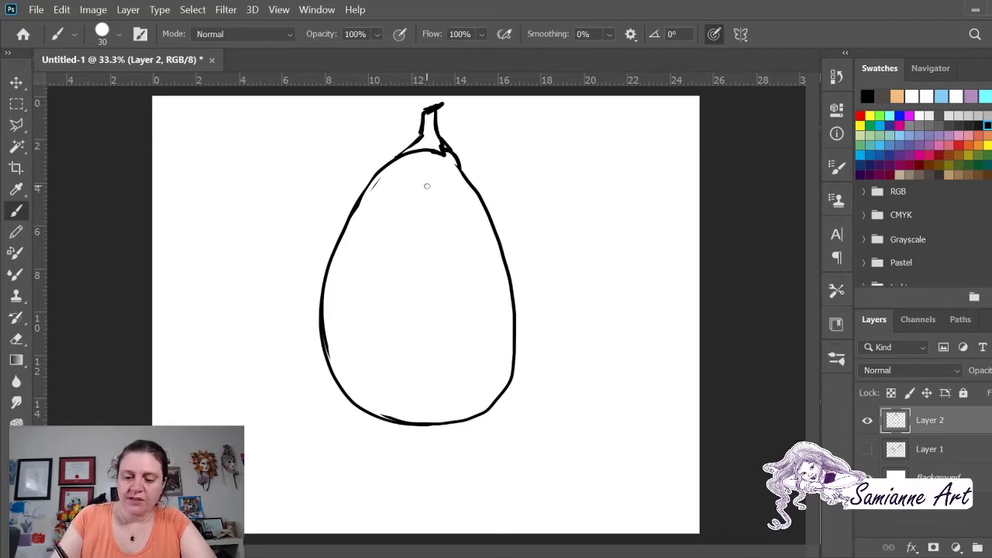
pyautogui.moveTo(391, 160)
pyautogui.mouseDown()
pyautogui.moveTo(421, 137)
pyautogui.moveTo(388, 162)
pyautogui.mouseUp()
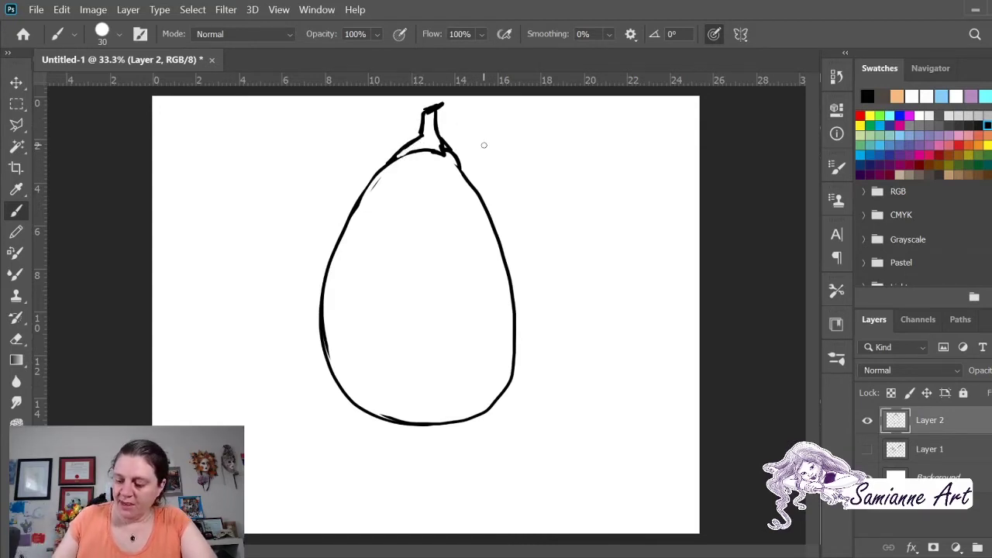
# Add short, thin broken rib lines near the top and across the middle of the tall pumpkin.
pyautogui.moveTo(396, 173); pyautogui.dragTo(376, 216)
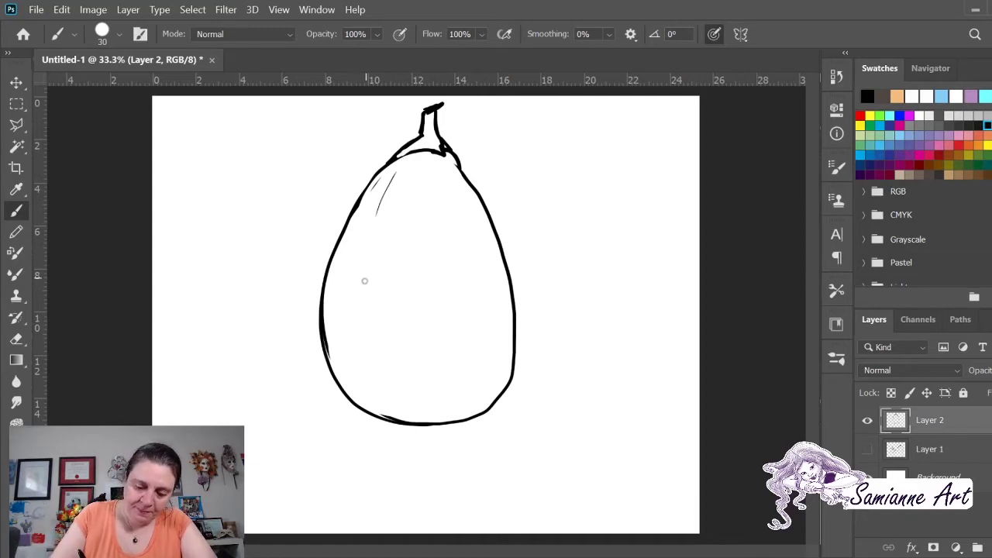
pyautogui.moveTo(362, 350); pyautogui.dragTo(361, 304)
pyautogui.moveTo(433, 180)
pyautogui.mouseDown()
pyautogui.moveTo(434, 201)
pyautogui.moveTo(464, 206)
pyautogui.mouseUp()
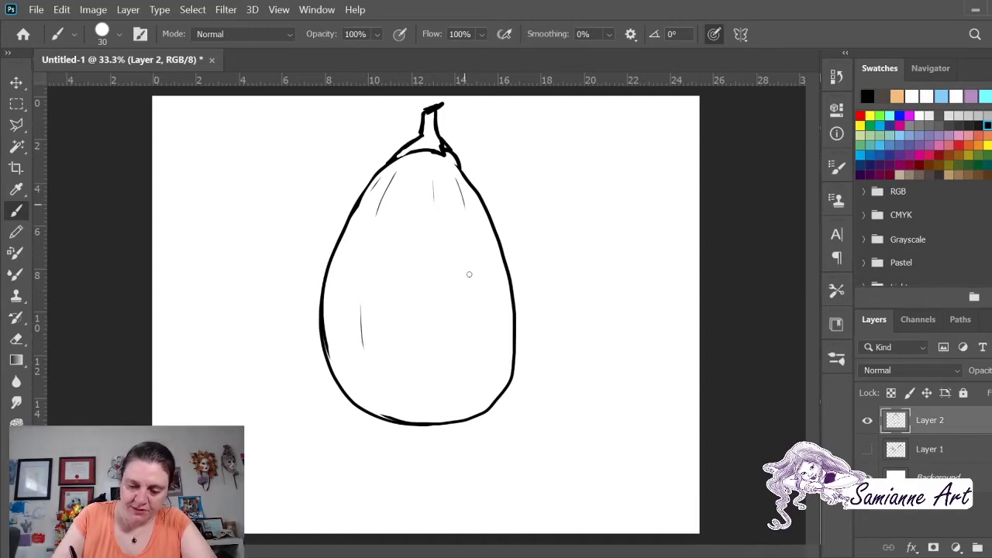
pyautogui.moveTo(482, 277); pyautogui.dragTo(481, 329)
pyautogui.moveTo(434, 276); pyautogui.dragTo(435, 322)
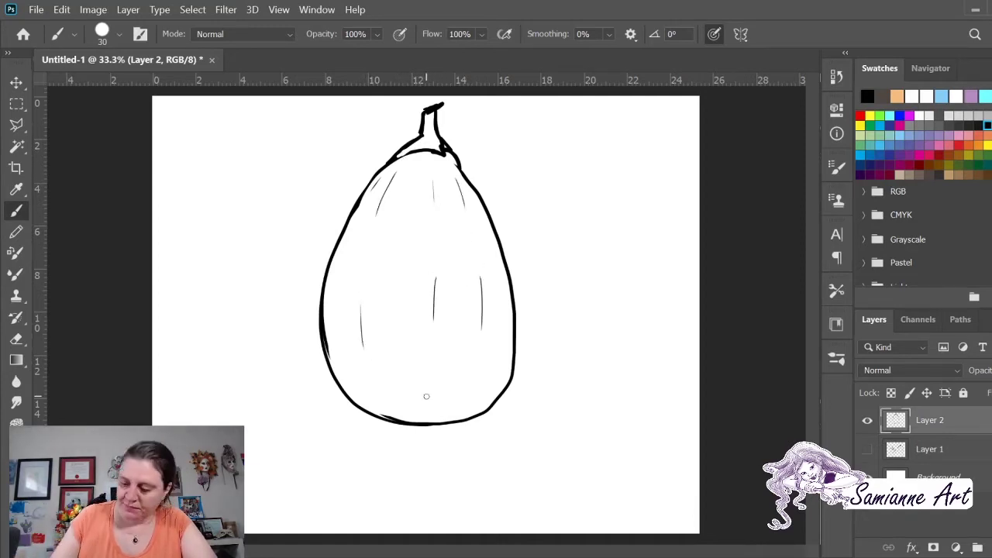
# Show Layer 1, then scale the tall pumpkin down to 80.75% and position it between the squat and round pumpkins.
pyautogui.click(868, 450)
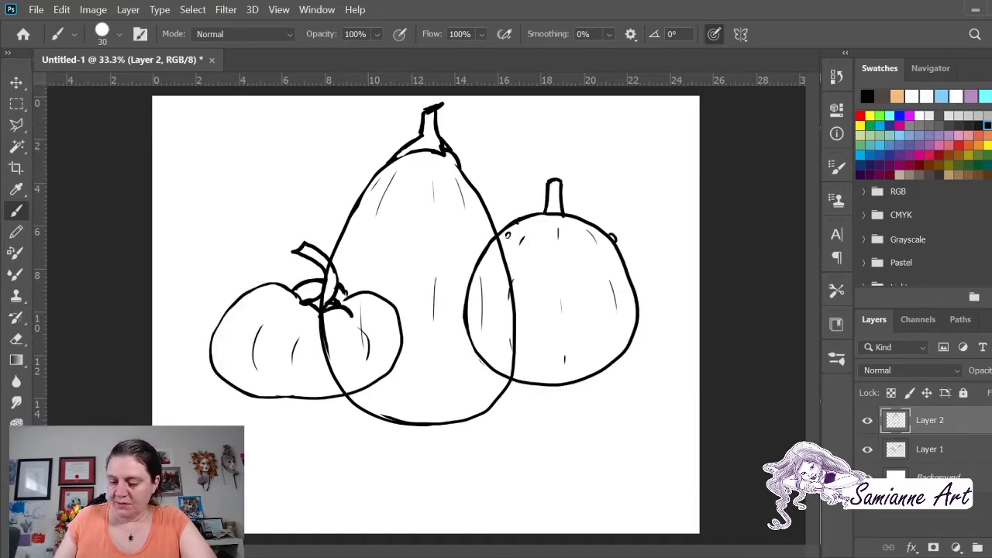
pyautogui.press('v')
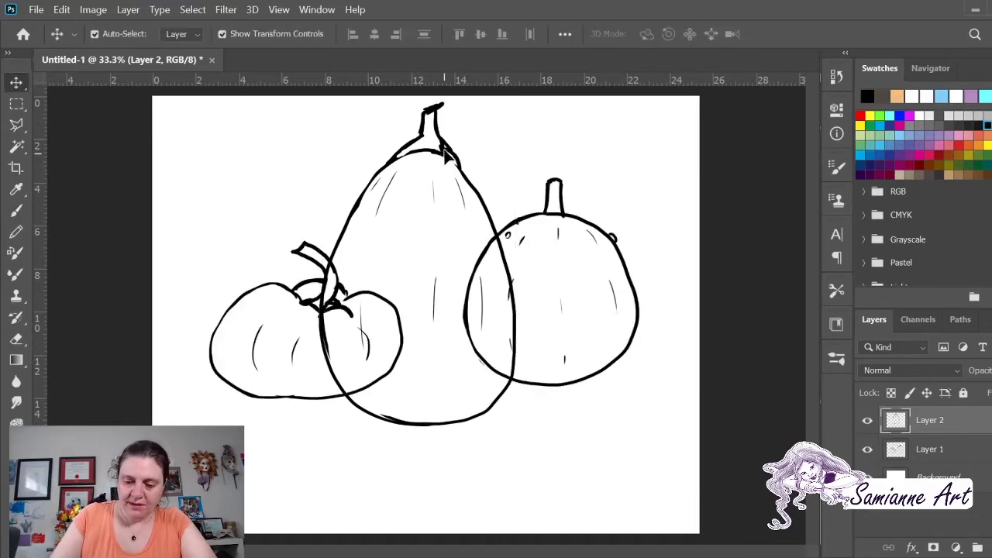
pyautogui.moveTo(424, 146)
pyautogui.mouseDown()
pyautogui.moveTo(417, 218)
pyautogui.moveTo(376, 128)
pyautogui.moveTo(591, 167)
pyautogui.moveTo(418, 161)
pyautogui.mouseUp()
pyautogui.moveTo(481, 115); pyautogui.dragTo(447, 139)
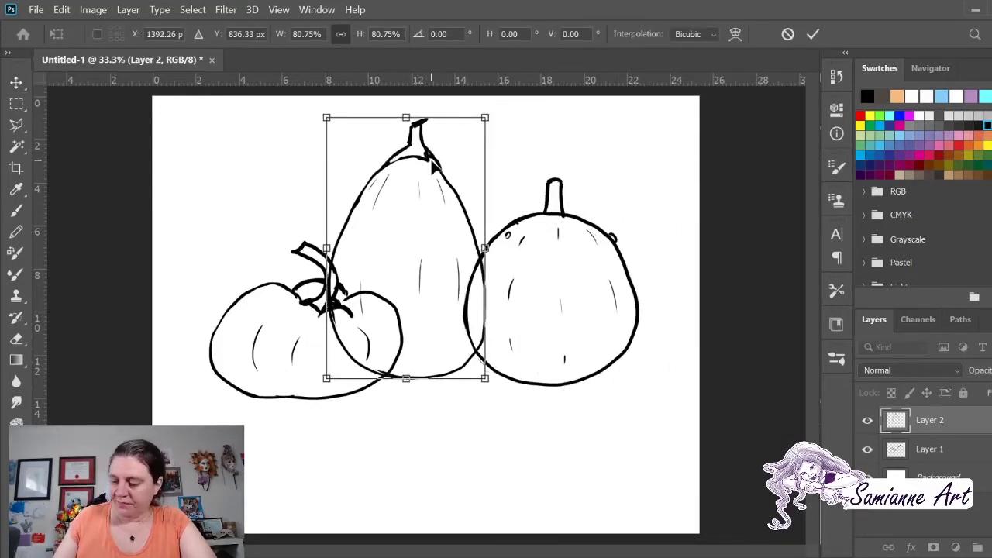
# Erase the tall pumpkin's outline where it overlaps the neighbouring pumpkins and narrow its shape slightly.
pyautogui.click(914, 463)
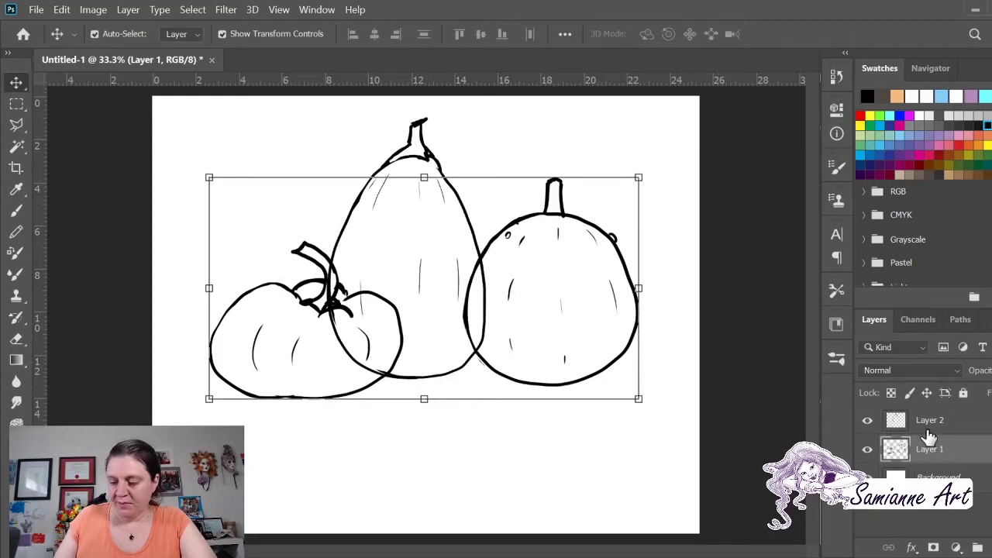
pyautogui.click(966, 423)
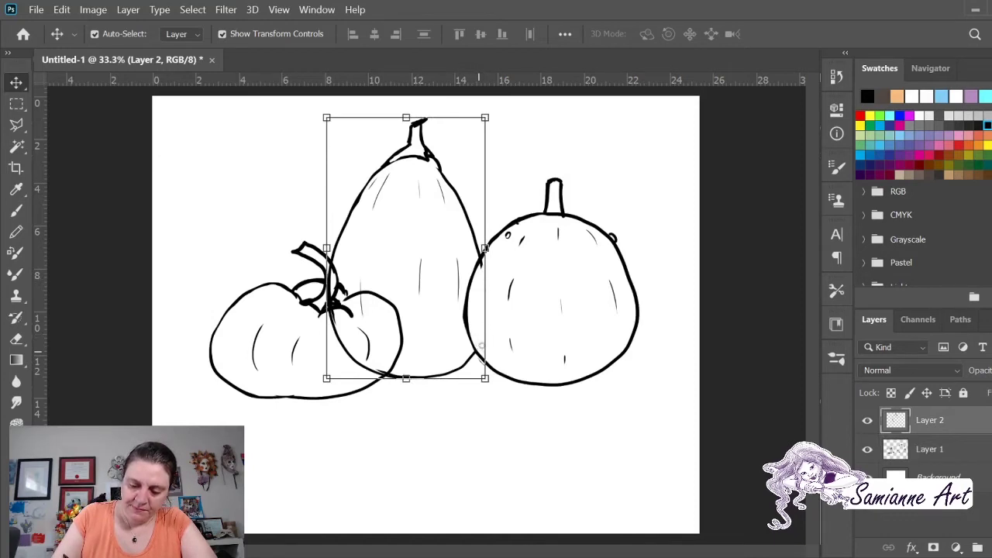
pyautogui.moveTo(485, 249); pyautogui.dragTo(479, 250)
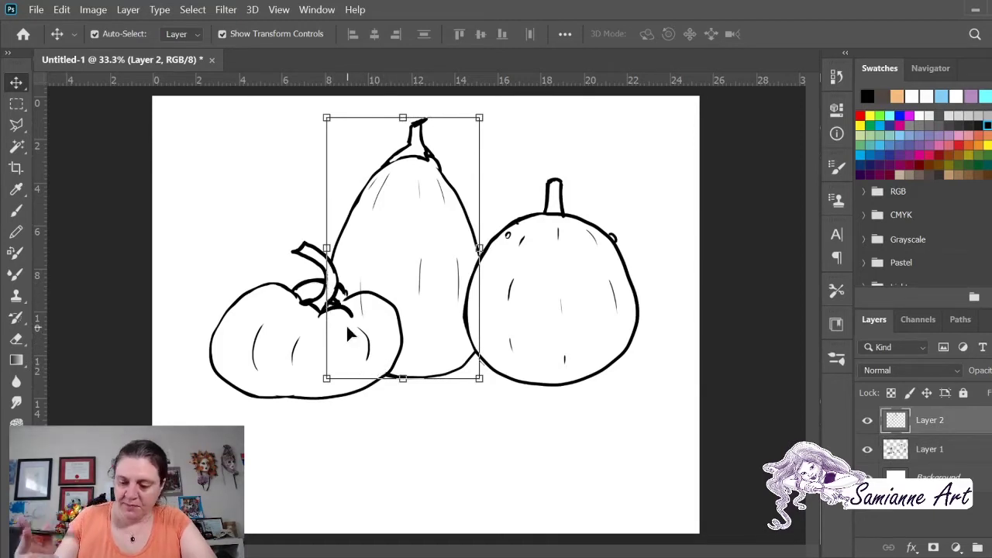
# Merge Layer 2 down into Layer 1 and move the pumpkin group lower on the canvas.
pyautogui.click(954, 453)
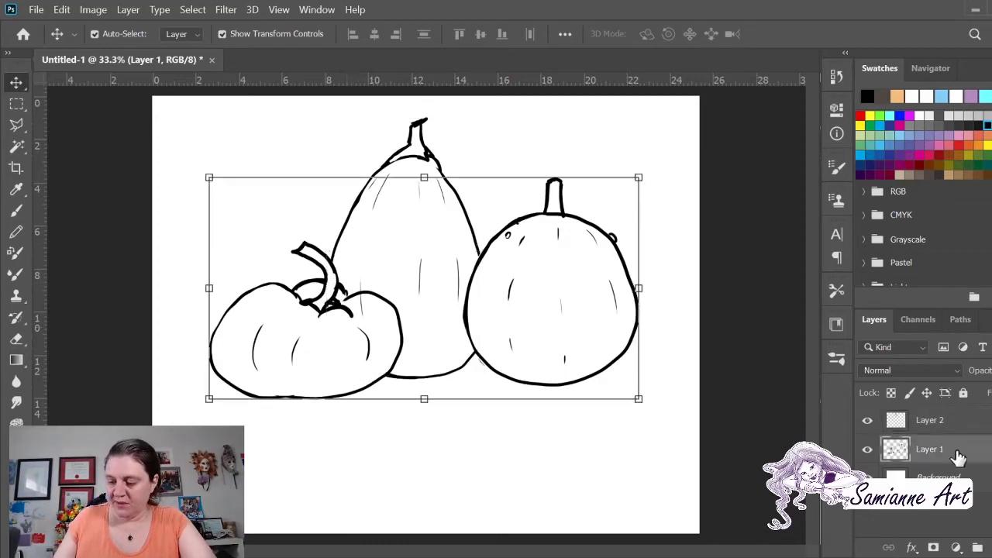
pyautogui.click(983, 429)
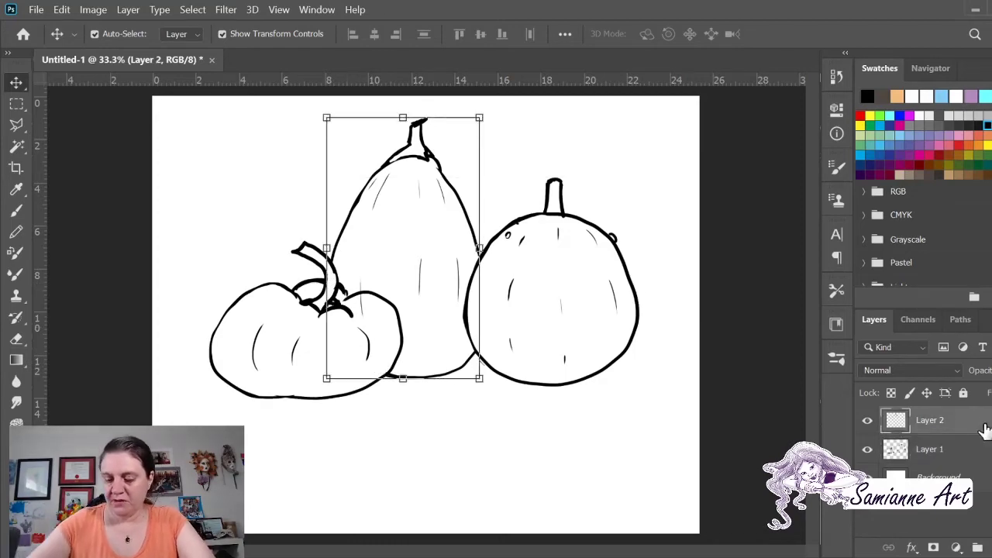
pyautogui.rightClick(953, 442)
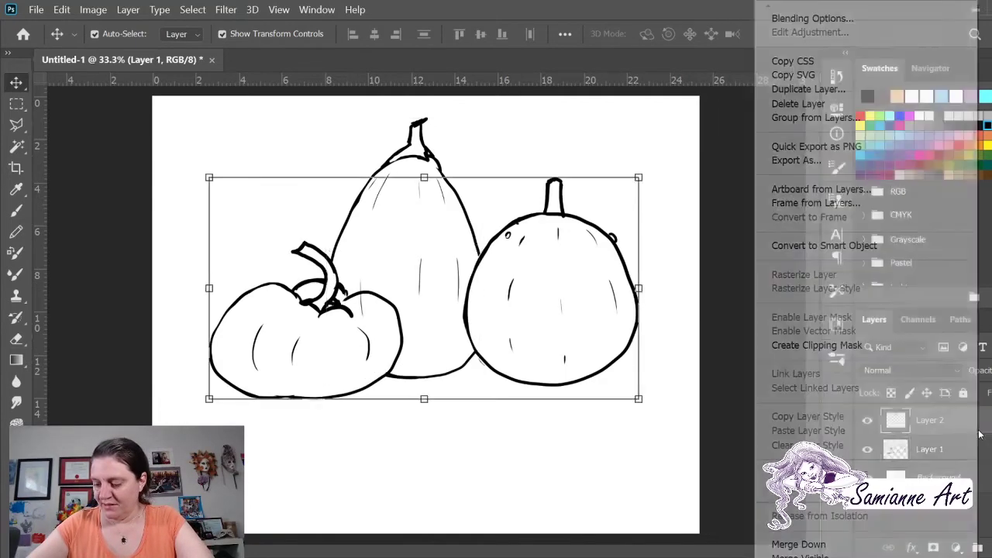
pyautogui.click(884, 543)
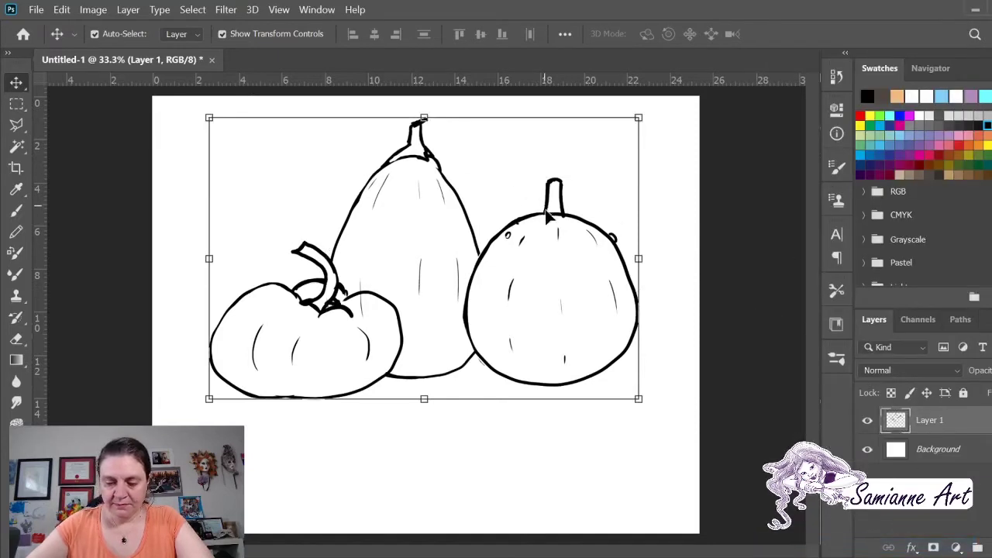
pyautogui.moveTo(551, 215); pyautogui.dragTo(547, 265)
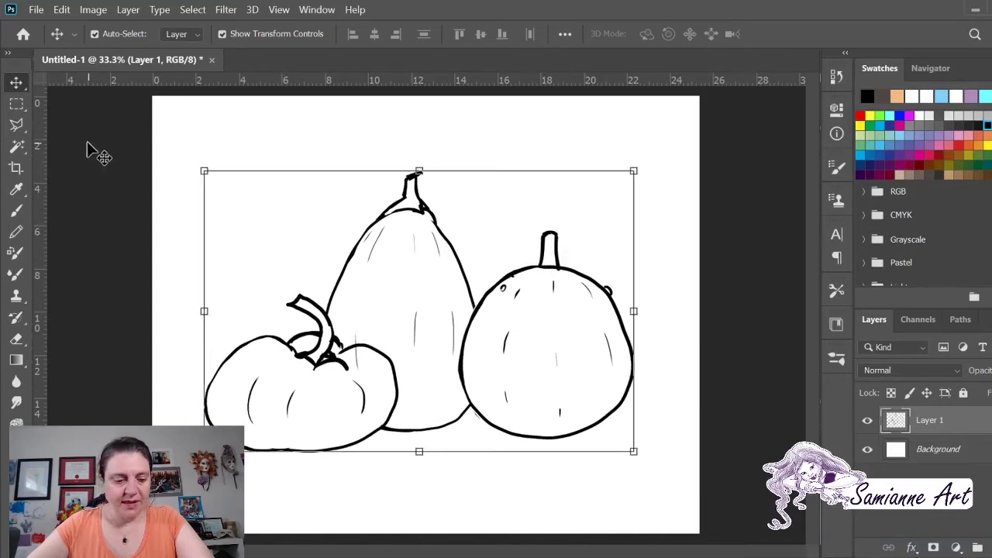
# With the Brush, draw a wavy double-line vine from the tall pumpkin's stem, ending in a curly tendril.
pyautogui.click(17, 210)
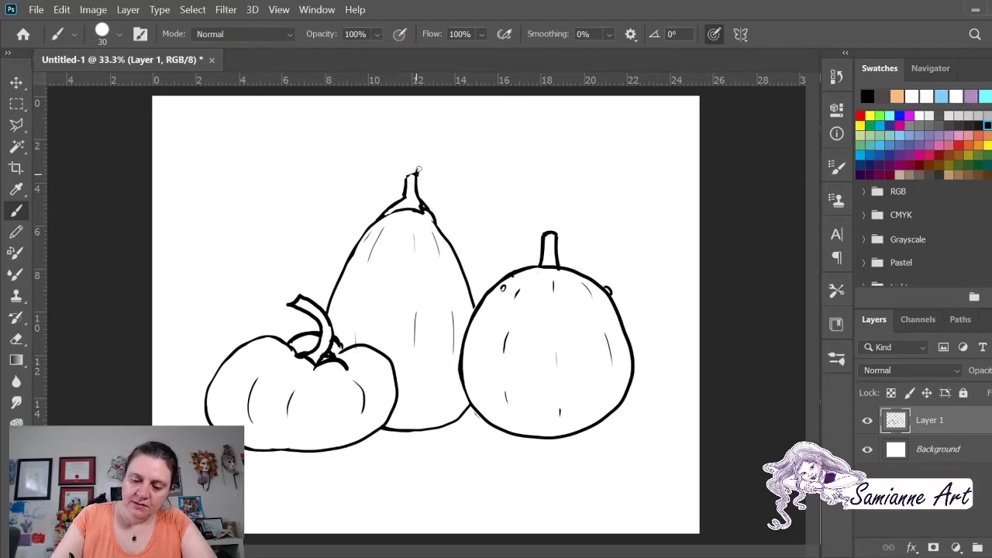
pyautogui.moveTo(419, 169)
pyautogui.mouseDown()
pyautogui.moveTo(449, 161)
pyautogui.moveTo(468, 172)
pyautogui.moveTo(456, 172)
pyautogui.moveTo(475, 158)
pyautogui.mouseUp()
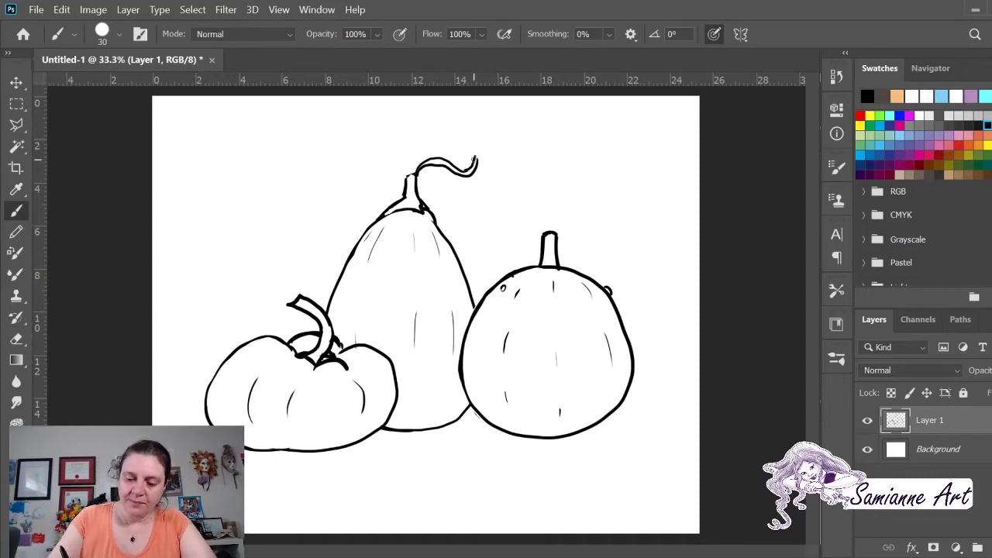
pyautogui.moveTo(475, 165)
pyautogui.mouseDown()
pyautogui.moveTo(488, 139)
pyautogui.moveTo(502, 145)
pyautogui.moveTo(480, 142)
pyautogui.moveTo(500, 133)
pyautogui.moveTo(508, 147)
pyautogui.mouseUp()
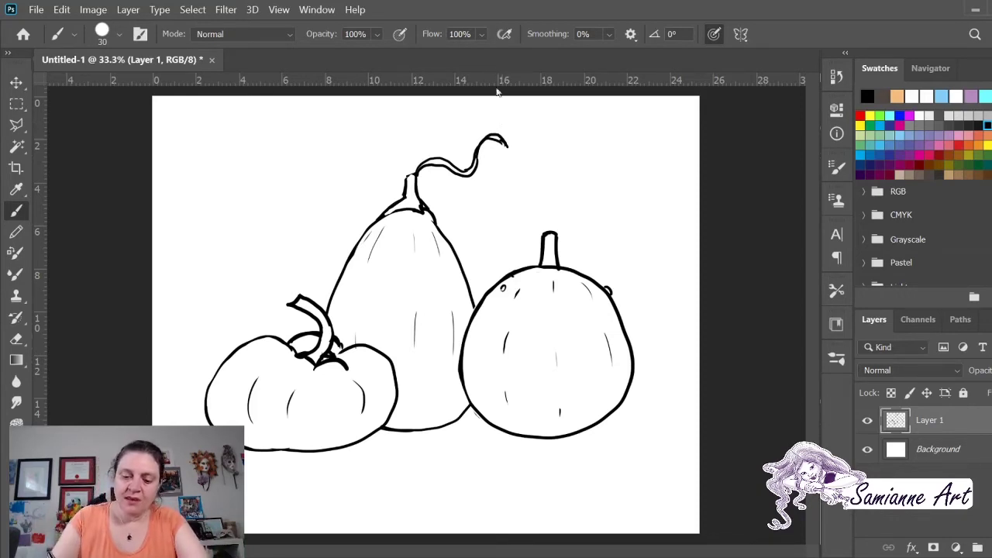
pyautogui.moveTo(505, 141)
pyautogui.mouseDown()
pyautogui.moveTo(526, 156)
pyautogui.moveTo(533, 148)
pyautogui.moveTo(534, 160)
pyautogui.moveTo(556, 170)
pyautogui.mouseUp()
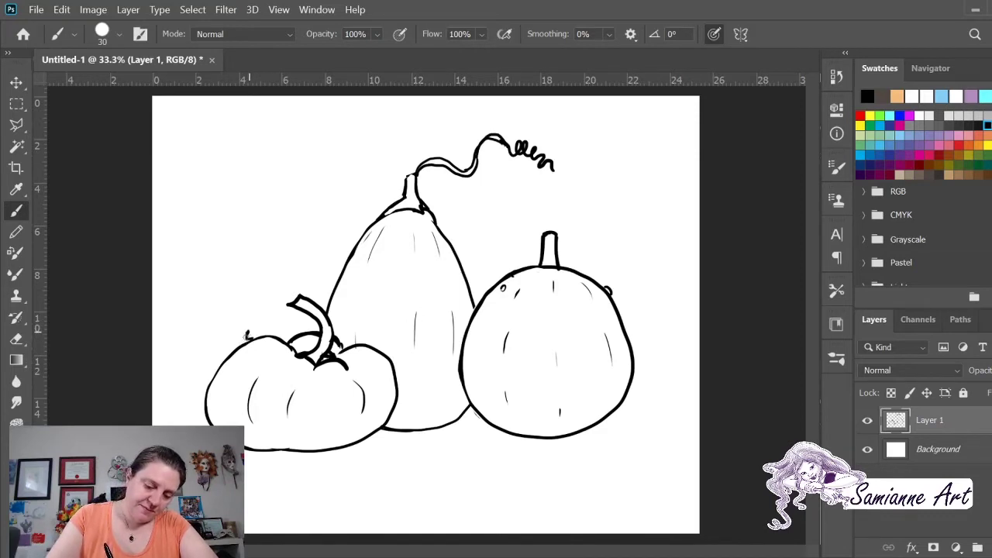
# Draw a jagged, pointed leaf outline above the squat pumpkin, attached beside its curved stem.
pyautogui.moveTo(246, 339); pyautogui.dragTo(257, 334)
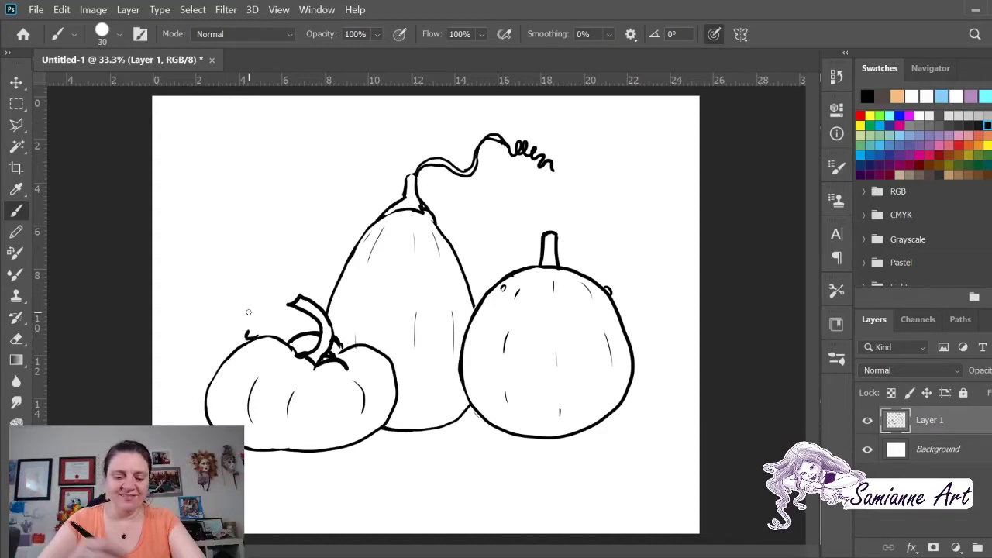
pyautogui.moveTo(245, 329)
pyautogui.mouseDown()
pyautogui.moveTo(212, 296)
pyautogui.moveTo(224, 288)
pyautogui.moveTo(219, 272)
pyautogui.moveTo(237, 267)
pyautogui.moveTo(233, 241)
pyautogui.moveTo(260, 257)
pyautogui.moveTo(266, 245)
pyautogui.moveTo(275, 259)
pyautogui.moveTo(293, 252)
pyautogui.moveTo(289, 298)
pyautogui.mouseUp()
pyautogui.moveTo(264, 331)
pyautogui.mouseDown()
pyautogui.moveTo(295, 304)
pyautogui.moveTo(274, 318)
pyautogui.moveTo(288, 333)
pyautogui.moveTo(270, 319)
pyautogui.moveTo(290, 333)
pyautogui.moveTo(293, 304)
pyautogui.mouseUp()
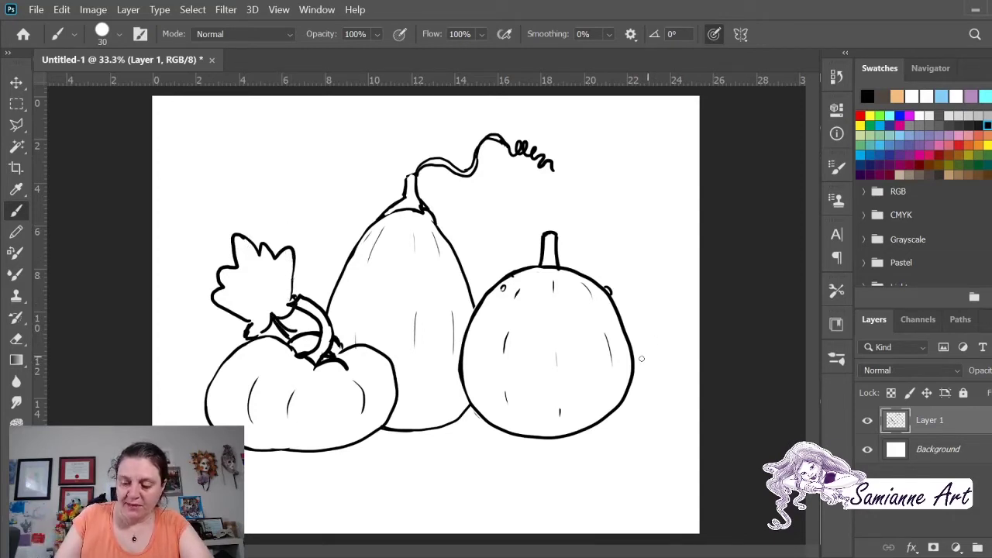
# Draw a lobed leaf with radiating veins beside the round pumpkin, and add veins to the squat pumpkin's leaf.
pyautogui.moveTo(640, 356); pyautogui.dragTo(656, 320)
pyautogui.moveTo(644, 362); pyautogui.dragTo(679, 327)
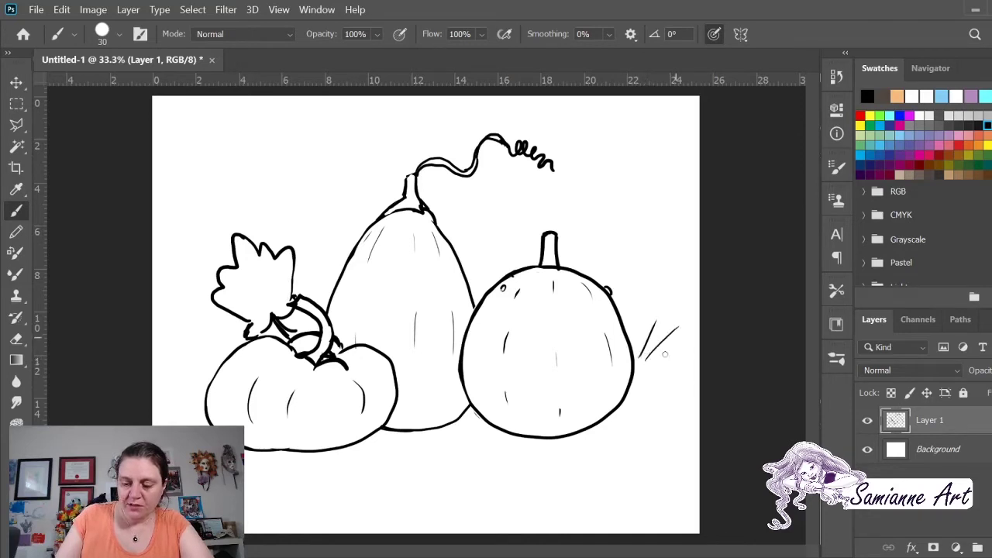
pyautogui.moveTo(648, 362); pyautogui.dragTo(696, 348)
pyautogui.moveTo(648, 371)
pyautogui.mouseDown()
pyautogui.moveTo(684, 382)
pyautogui.moveTo(674, 400)
pyautogui.moveTo(634, 342)
pyautogui.mouseUp()
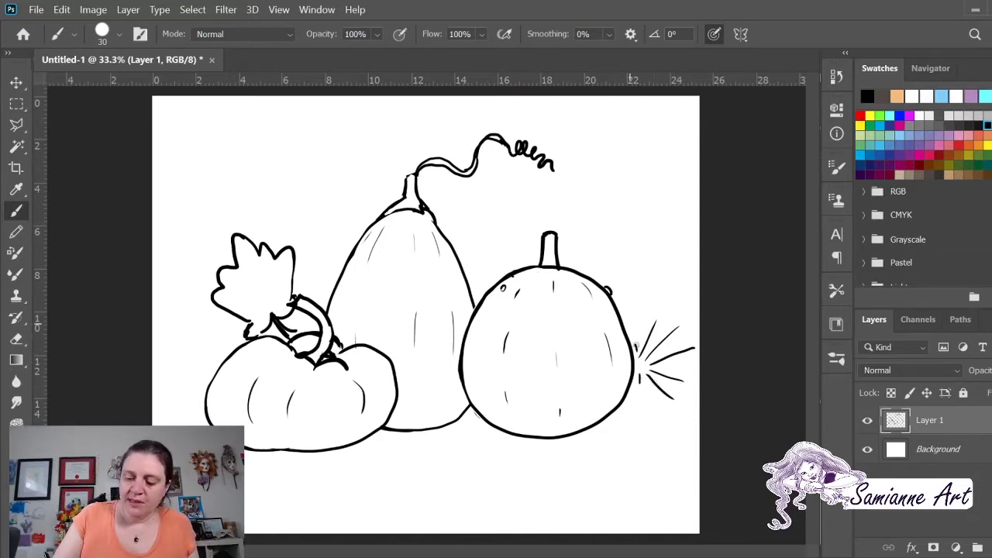
pyautogui.moveTo(636, 358)
pyautogui.mouseDown()
pyautogui.moveTo(648, 320)
pyautogui.moveTo(688, 316)
pyautogui.moveTo(682, 338)
pyautogui.moveTo(698, 350)
pyautogui.moveTo(683, 404)
pyautogui.moveTo(643, 384)
pyautogui.moveTo(634, 362)
pyautogui.mouseUp()
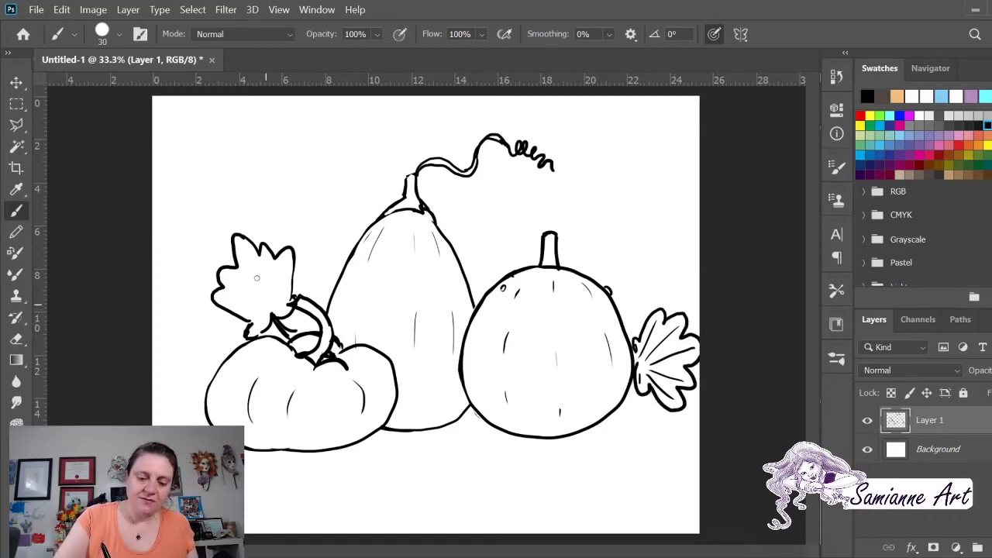
pyautogui.moveTo(257, 270)
pyautogui.mouseDown()
pyautogui.moveTo(255, 303)
pyautogui.moveTo(234, 284)
pyautogui.moveTo(260, 306)
pyautogui.moveTo(231, 302)
pyautogui.moveTo(263, 317)
pyautogui.moveTo(288, 305)
pyautogui.mouseUp()
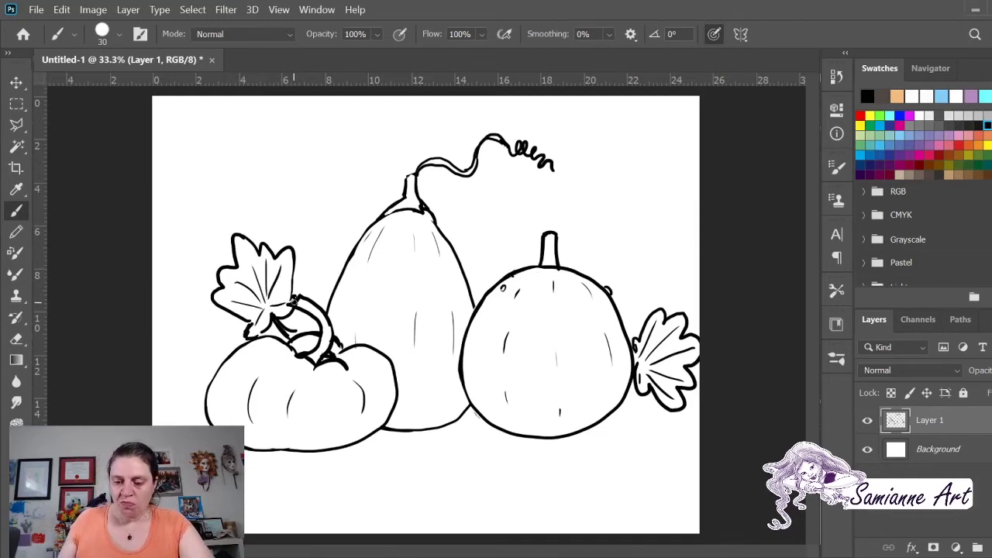
# Join the tall pumpkin's stem smoothly to its vine and draw a scalloped trumpet flower on a curved stalk behind the round pumpkin.
pyautogui.moveTo(408, 180)
pyautogui.mouseDown()
pyautogui.moveTo(427, 158)
pyautogui.moveTo(412, 172)
pyautogui.moveTo(411, 194)
pyautogui.moveTo(426, 161)
pyautogui.moveTo(435, 166)
pyautogui.mouseUp()
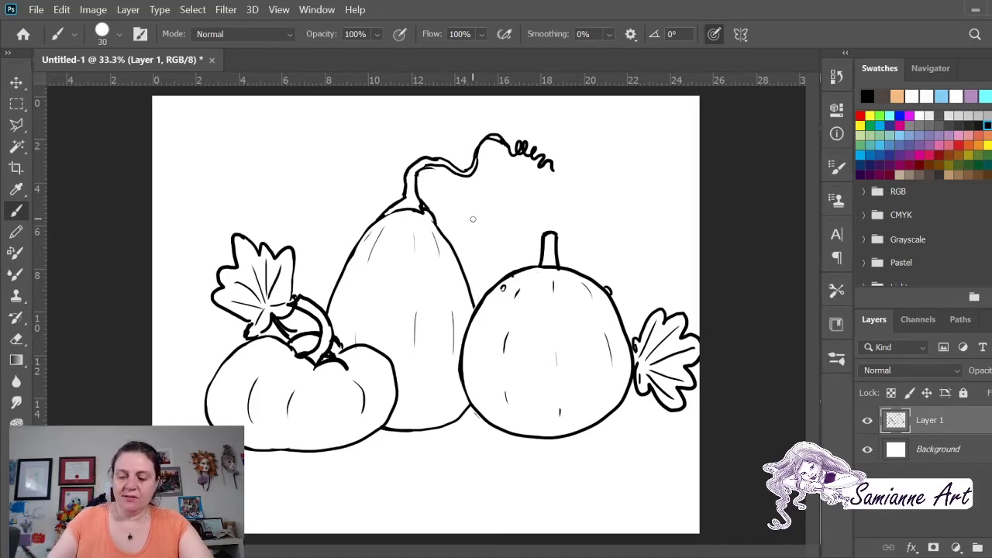
pyautogui.moveTo(597, 259)
pyautogui.mouseDown()
pyautogui.moveTo(589, 207)
pyautogui.moveTo(616, 208)
pyautogui.moveTo(601, 268)
pyautogui.moveTo(625, 226)
pyautogui.moveTo(593, 248)
pyautogui.moveTo(591, 222)
pyautogui.moveTo(624, 225)
pyautogui.moveTo(621, 203)
pyautogui.moveTo(629, 223)
pyautogui.mouseUp()
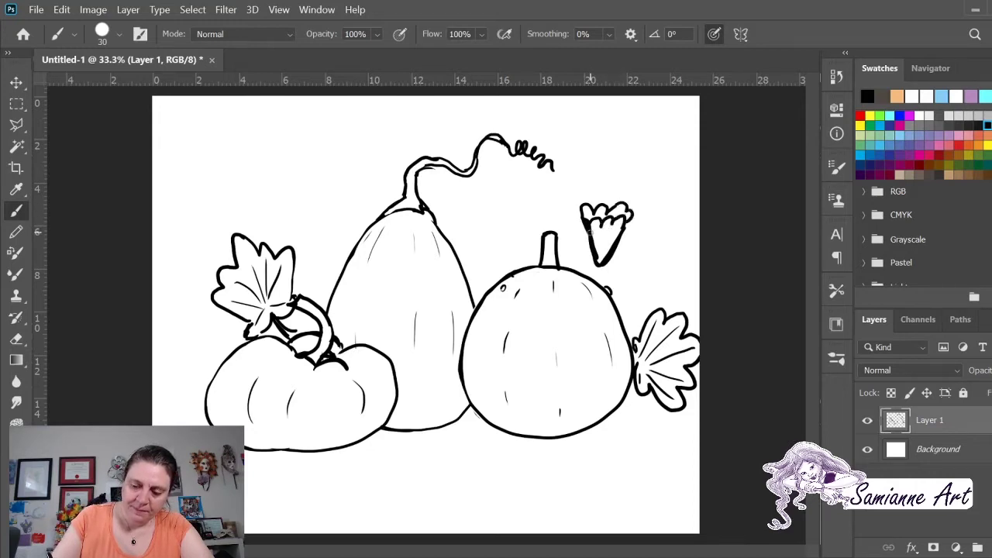
pyautogui.moveTo(600, 262)
pyautogui.mouseDown()
pyautogui.moveTo(631, 299)
pyautogui.moveTo(634, 322)
pyautogui.moveTo(609, 273)
pyautogui.mouseUp()
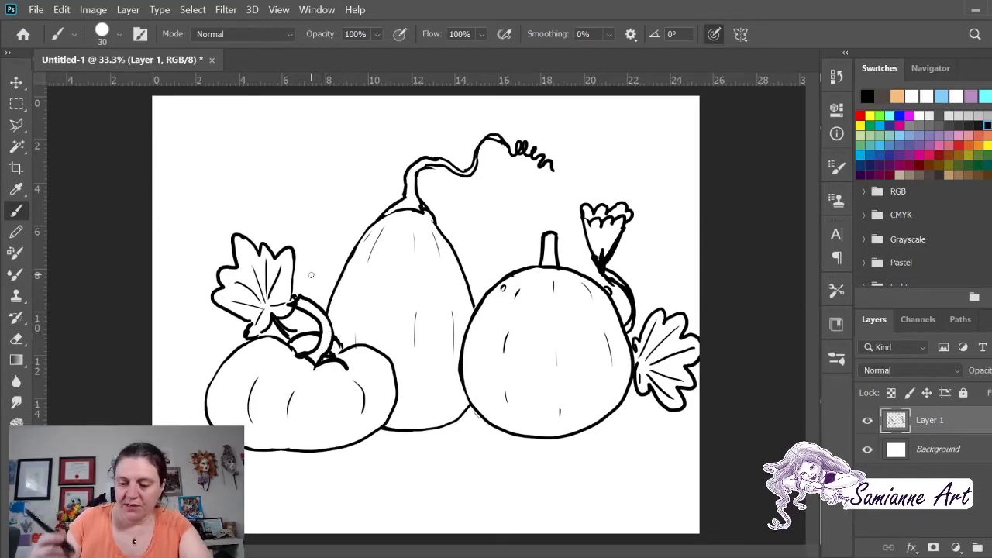
# Add thin lengthwise groove lines to the stems of all three pumpkins.
pyautogui.moveTo(411, 203); pyautogui.dragTo(414, 182)
pyautogui.moveTo(548, 265)
pyautogui.mouseDown()
pyautogui.moveTo(544, 234)
pyautogui.moveTo(555, 236)
pyautogui.mouseUp()
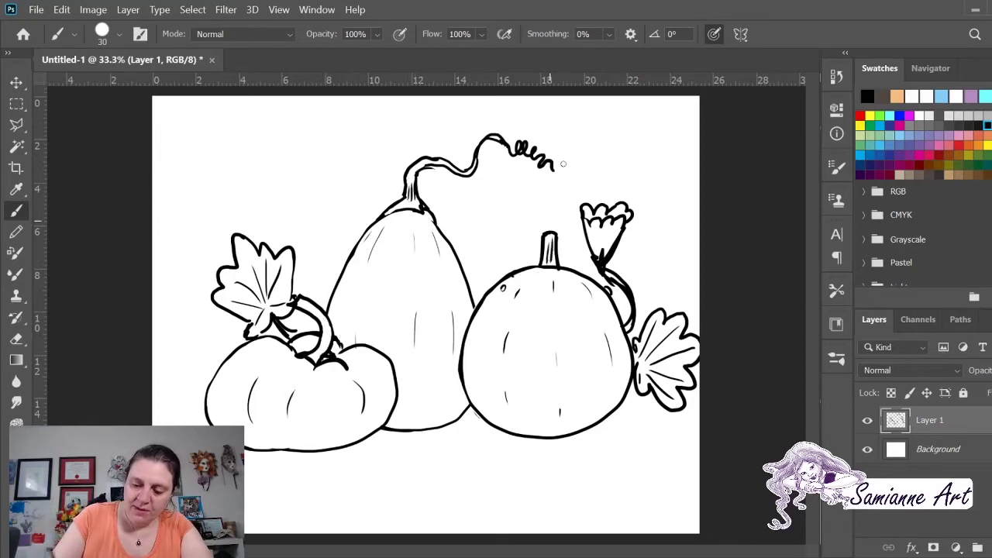
pyautogui.moveTo(324, 326)
pyautogui.mouseDown()
pyautogui.moveTo(318, 355)
pyautogui.moveTo(329, 347)
pyautogui.mouseUp()
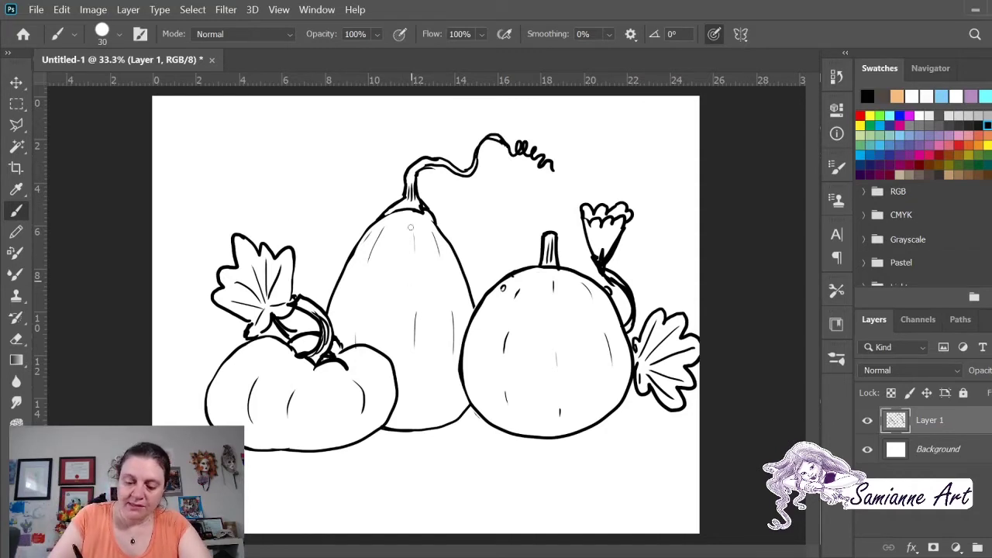
# Mark dotted face guidelines on the tall pumpkin: a vertical centre line, a horizontal eye line and a short line below it.
pyautogui.moveTo(409, 218); pyautogui.dragTo(411, 433)
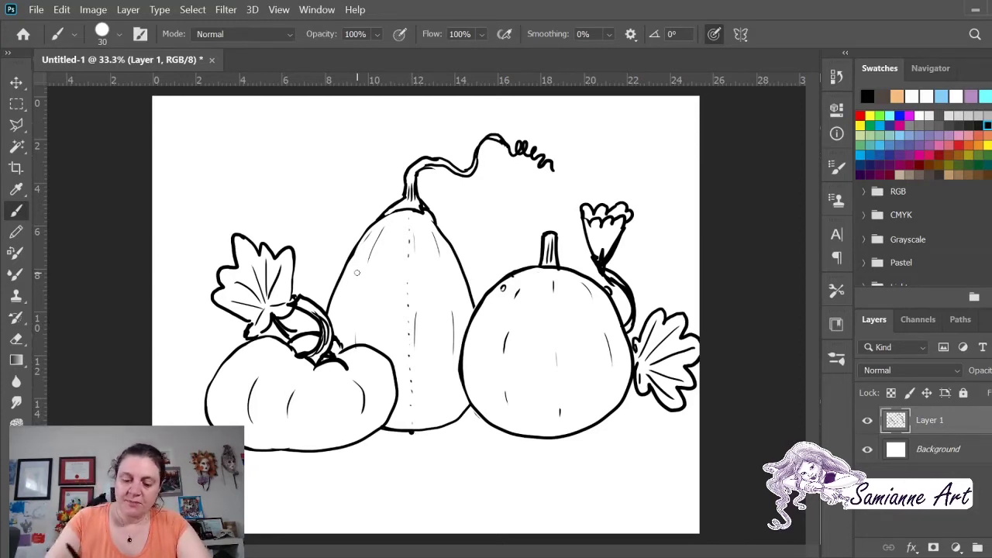
pyautogui.moveTo(346, 288); pyautogui.dragTo(467, 287)
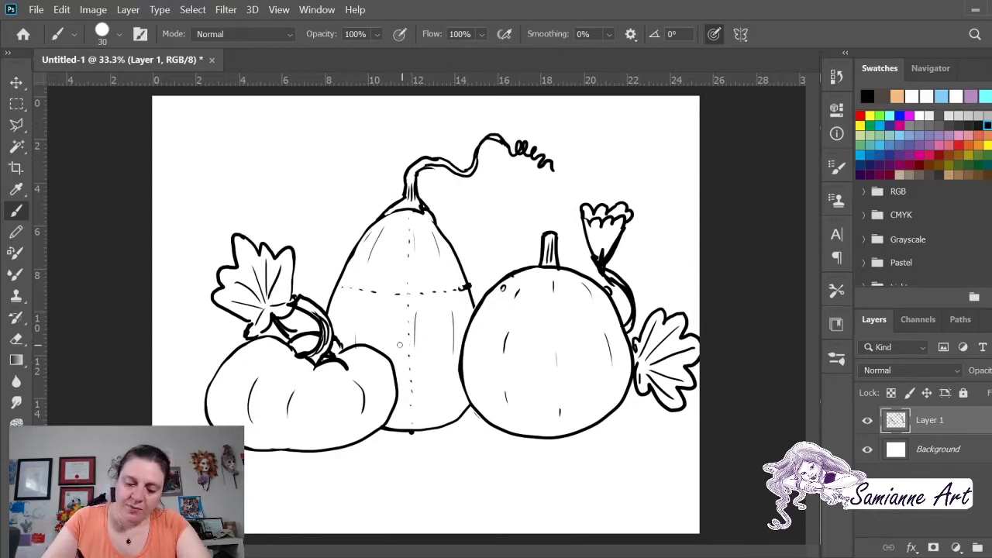
pyautogui.moveTo(390, 344); pyautogui.dragTo(425, 344)
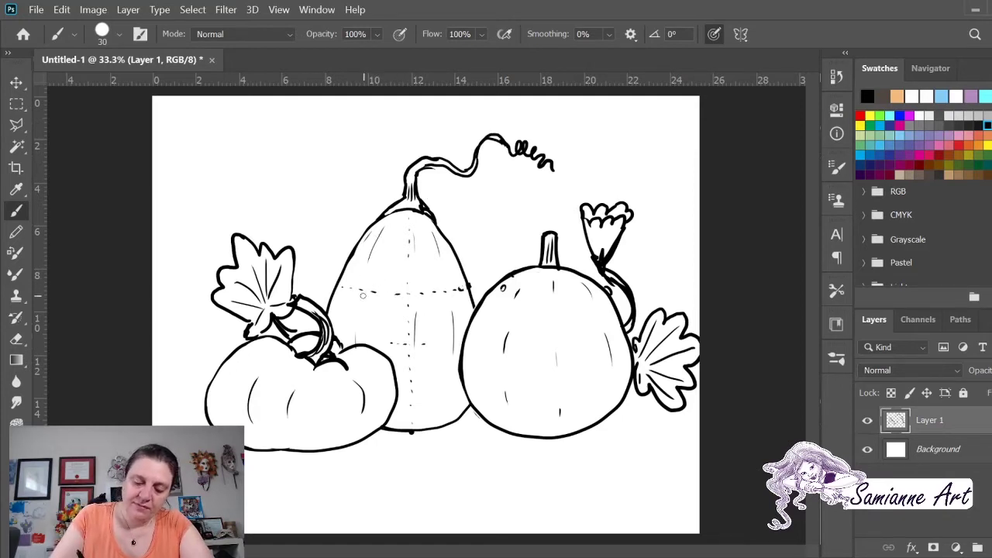
# Draw two arched eyes with curved lower edges and a rounded teardrop shape below them on the tall pumpkin, clearing the guidelines around them.
pyautogui.moveTo(361, 291)
pyautogui.mouseDown()
pyautogui.moveTo(383, 261)
pyautogui.moveTo(399, 287)
pyautogui.moveTo(424, 281)
pyautogui.moveTo(437, 259)
pyautogui.moveTo(460, 296)
pyautogui.mouseUp()
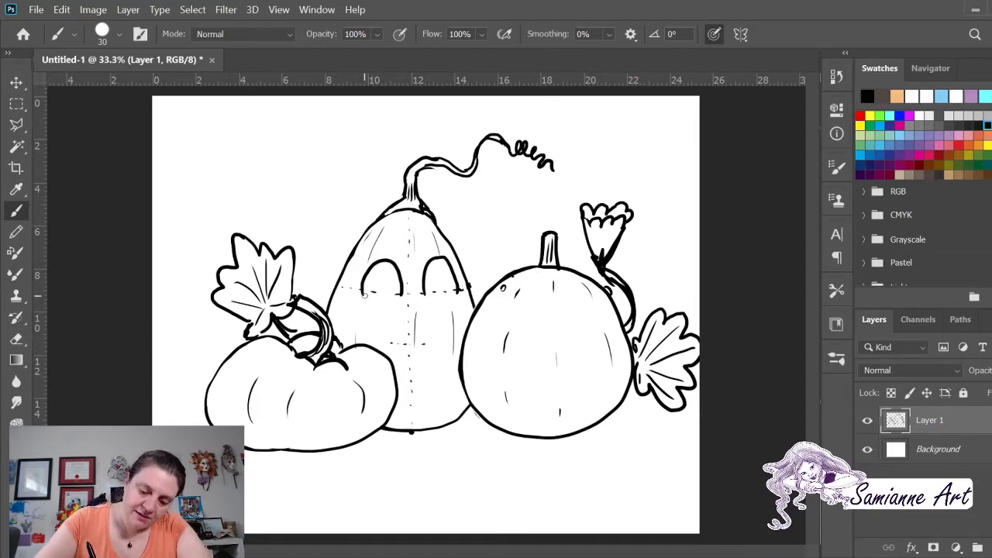
pyautogui.moveTo(365, 295)
pyautogui.mouseDown()
pyautogui.moveTo(378, 285)
pyautogui.moveTo(457, 293)
pyautogui.mouseUp()
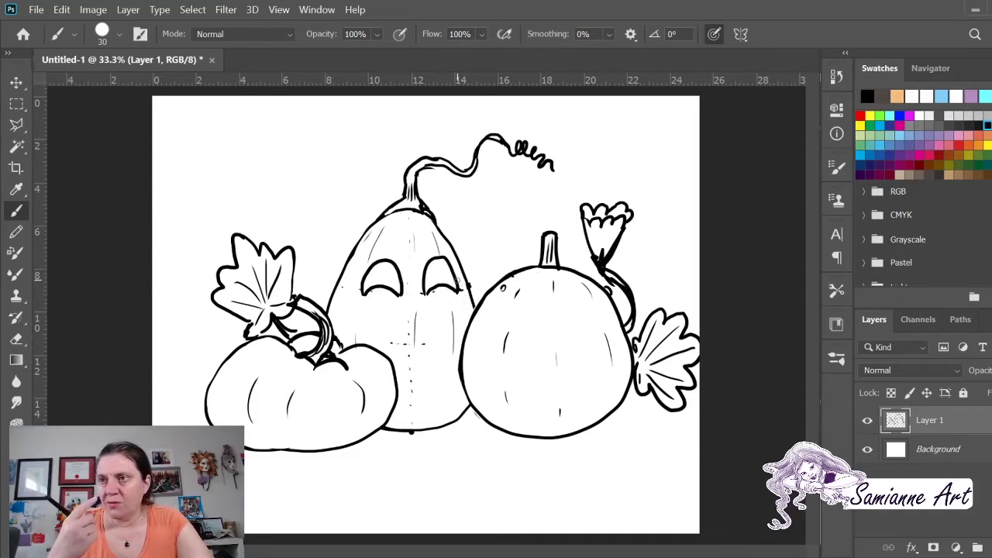
pyautogui.moveTo(404, 309)
pyautogui.mouseDown()
pyautogui.moveTo(398, 344)
pyautogui.moveTo(428, 348)
pyautogui.moveTo(416, 308)
pyautogui.moveTo(397, 330)
pyautogui.moveTo(419, 351)
pyautogui.mouseUp()
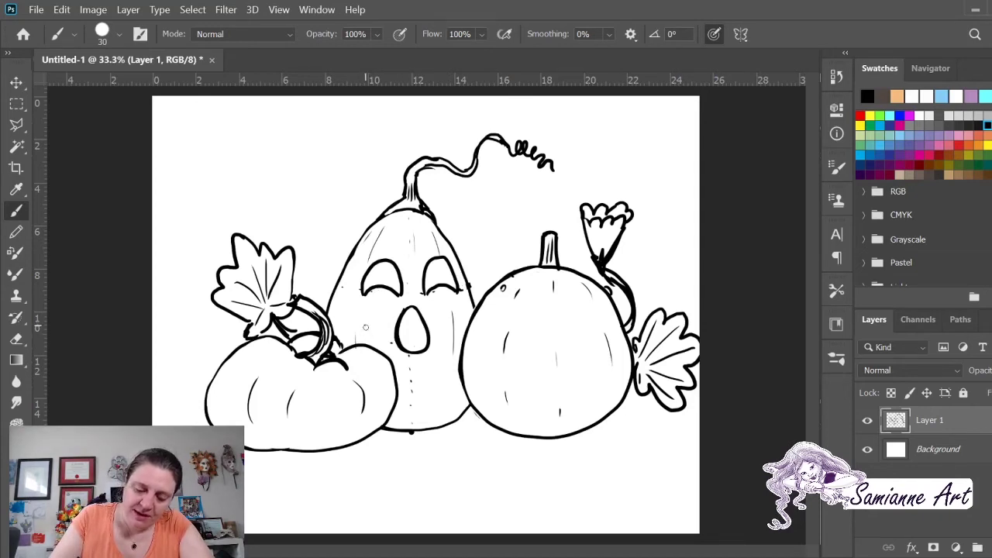
# Draw a wide, deep crescent smile with pointed upturned corners beneath the teardrop nose on the tall pumpkin.
pyautogui.moveTo(363, 326)
pyautogui.mouseDown()
pyautogui.moveTo(408, 376)
pyautogui.moveTo(448, 361)
pyautogui.moveTo(458, 303)
pyautogui.mouseUp()
pyautogui.moveTo(364, 324); pyautogui.dragTo(367, 349)
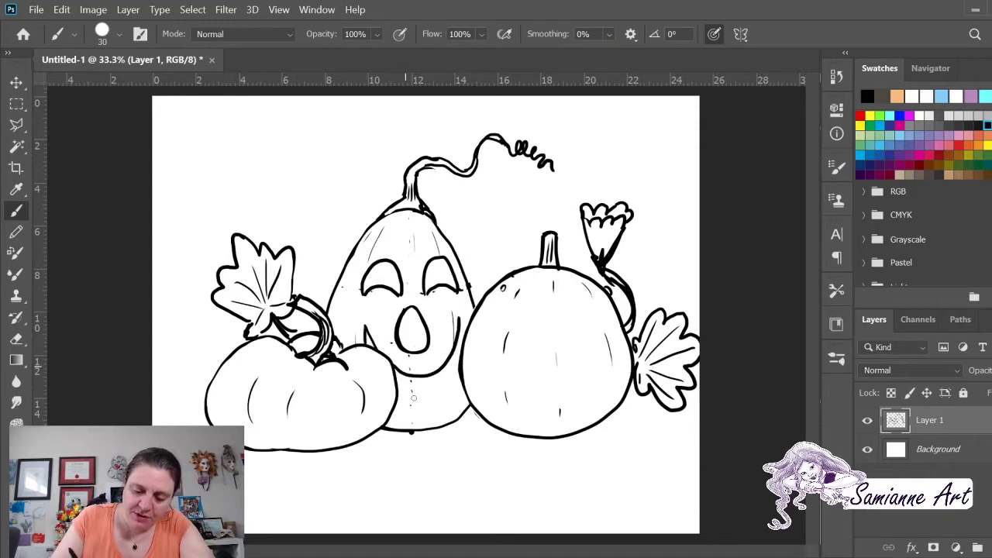
pyautogui.moveTo(394, 405)
pyautogui.mouseDown()
pyautogui.moveTo(406, 412)
pyautogui.moveTo(456, 387)
pyautogui.moveTo(474, 337)
pyautogui.moveTo(463, 319)
pyautogui.moveTo(461, 344)
pyautogui.mouseUp()
pyautogui.moveTo(456, 386); pyautogui.dragTo(461, 313)
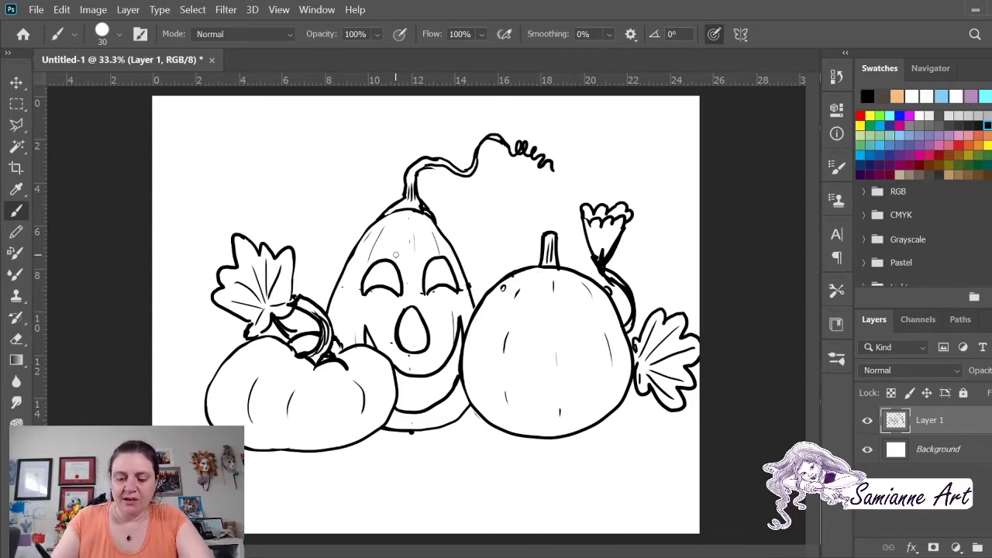
pyautogui.moveTo(458, 343); pyautogui.dragTo(462, 304)
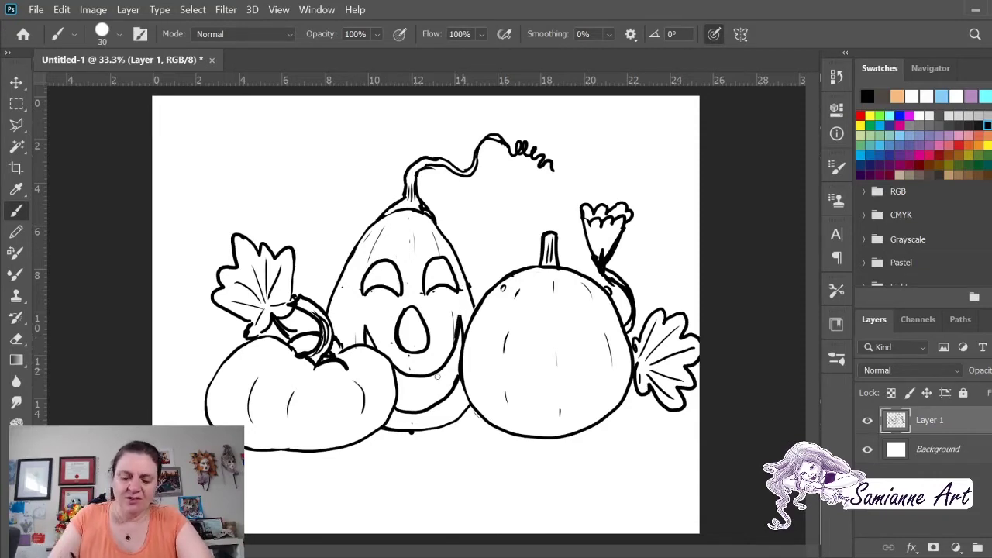
# Add one square upper tooth and one square lower tooth to the tall pumpkin's smile, clearing the mouth line across their bases.
pyautogui.moveTo(431, 375)
pyautogui.mouseDown()
pyautogui.moveTo(432, 386)
pyautogui.moveTo(448, 379)
pyautogui.moveTo(445, 362)
pyautogui.moveTo(433, 388)
pyautogui.moveTo(432, 364)
pyautogui.mouseUp()
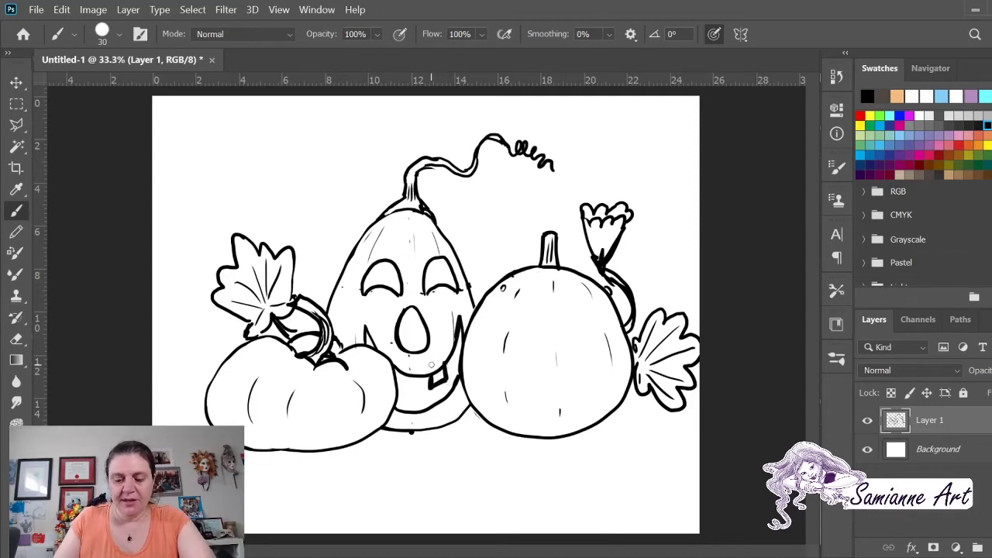
pyautogui.moveTo(410, 413)
pyautogui.mouseDown()
pyautogui.moveTo(406, 401)
pyautogui.moveTo(424, 398)
pyautogui.moveTo(418, 409)
pyautogui.mouseUp()
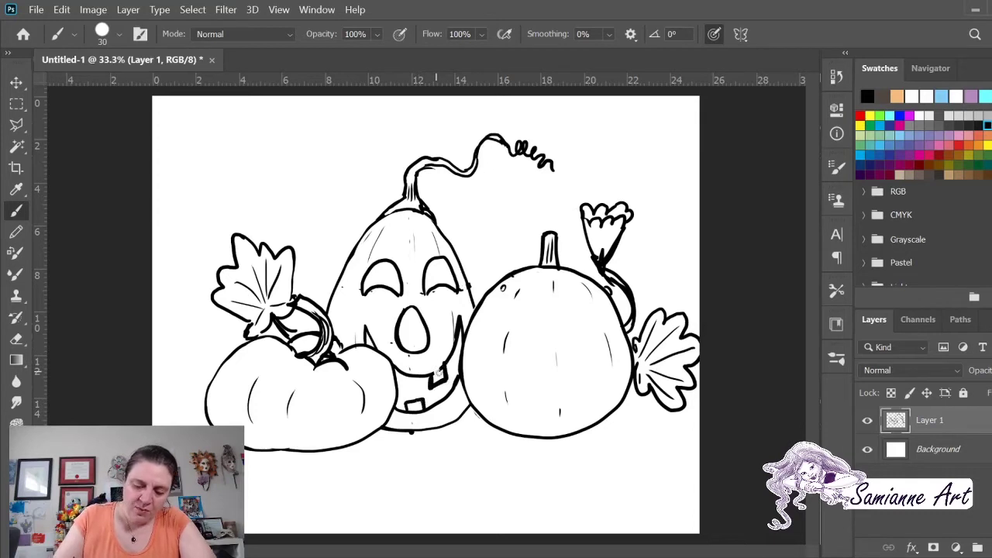
pyautogui.moveTo(440, 369); pyautogui.dragTo(433, 374)
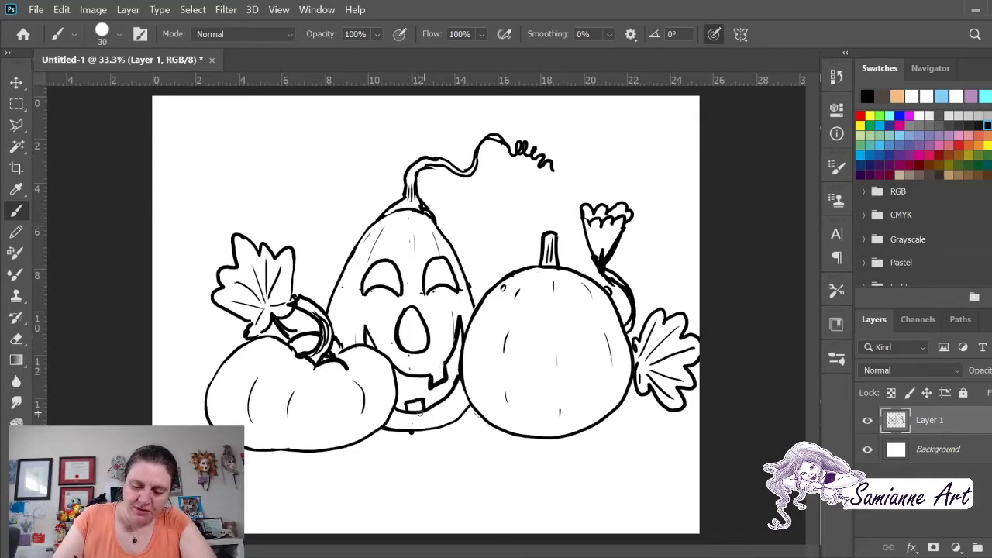
pyautogui.moveTo(418, 413)
pyautogui.mouseDown()
pyautogui.moveTo(411, 410)
pyautogui.moveTo(423, 411)
pyautogui.mouseUp()
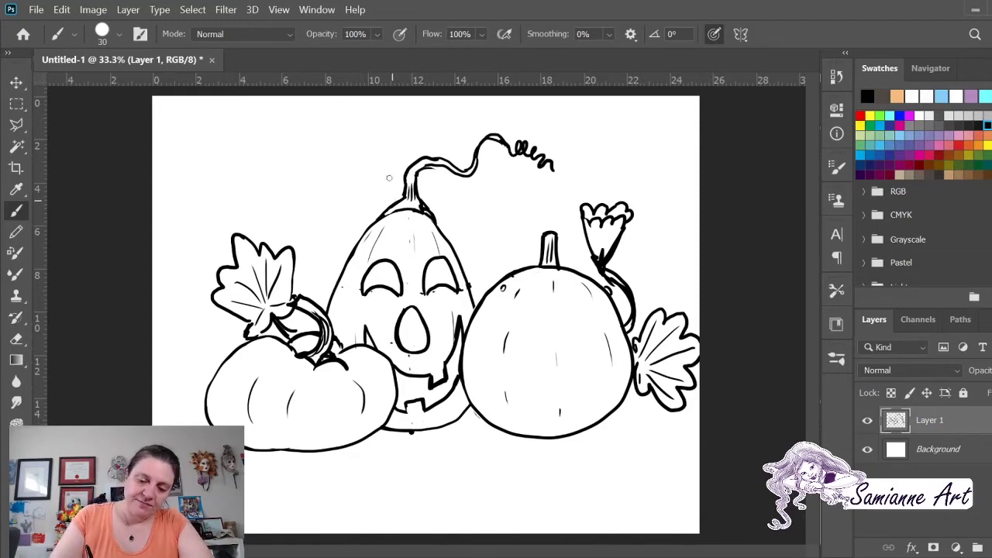
# Draw four curly vine tendrils springing from both sides of the tall pumpkin's top.
pyautogui.moveTo(362, 229)
pyautogui.mouseDown()
pyautogui.moveTo(355, 203)
pyautogui.moveTo(372, 177)
pyautogui.mouseUp()
pyautogui.moveTo(453, 230)
pyautogui.mouseDown()
pyautogui.moveTo(439, 221)
pyautogui.moveTo(489, 172)
pyautogui.mouseUp()
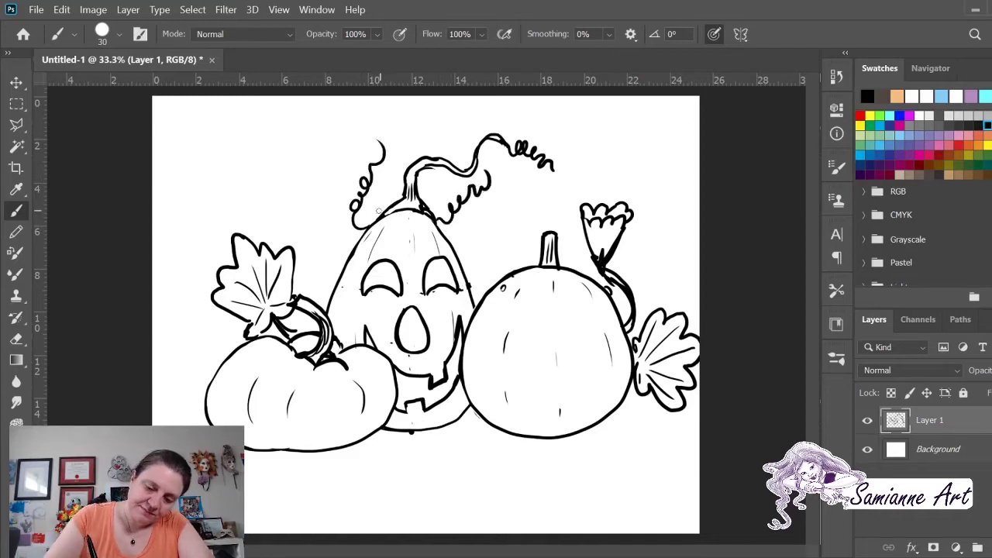
pyautogui.moveTo(380, 213); pyautogui.dragTo(334, 177)
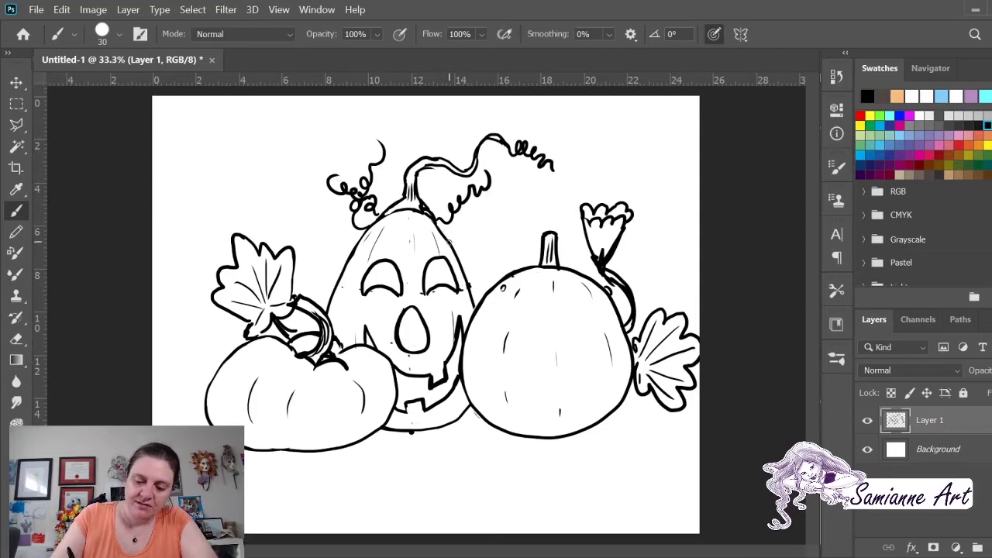
pyautogui.moveTo(449, 242)
pyautogui.mouseDown()
pyautogui.moveTo(473, 226)
pyautogui.moveTo(457, 249)
pyautogui.moveTo(481, 217)
pyautogui.moveTo(493, 253)
pyautogui.moveTo(532, 215)
pyautogui.mouseUp()
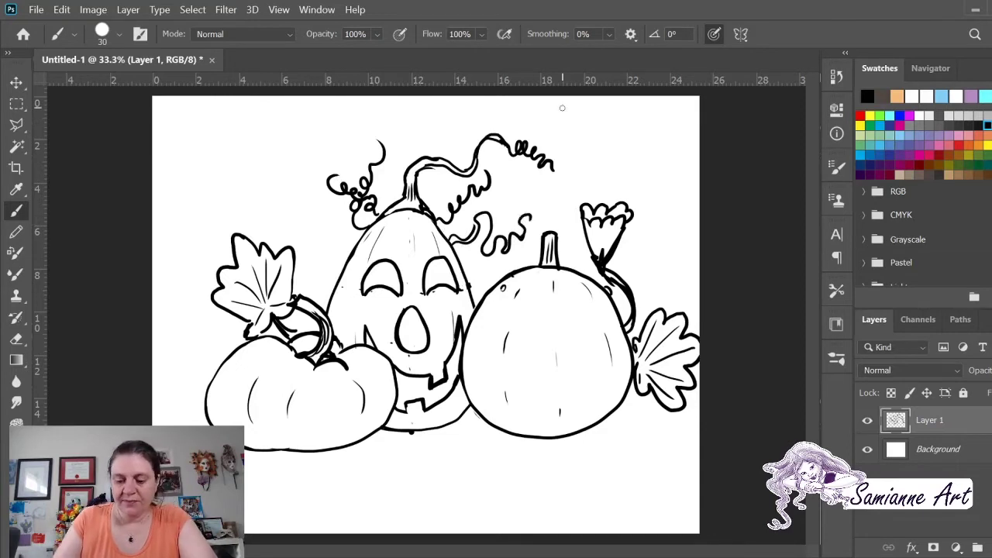
# Add inner contour lines to the tall pumpkin's eyes, nose, mouth and teeth to show the thickness of the carved shell.
pyautogui.moveTo(369, 290)
pyautogui.mouseDown()
pyautogui.moveTo(376, 277)
pyautogui.moveTo(443, 272)
pyautogui.mouseUp()
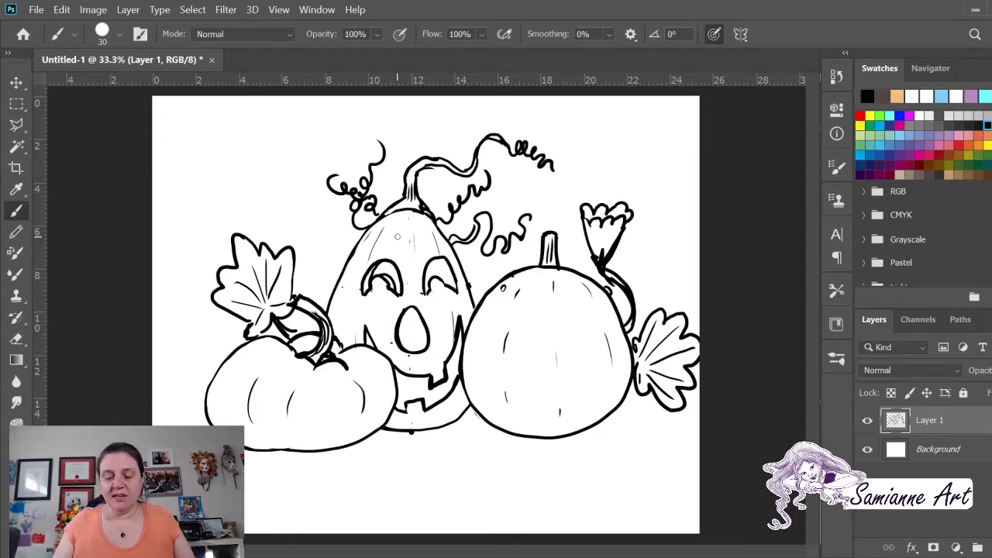
pyautogui.moveTo(437, 256); pyautogui.dragTo(449, 285)
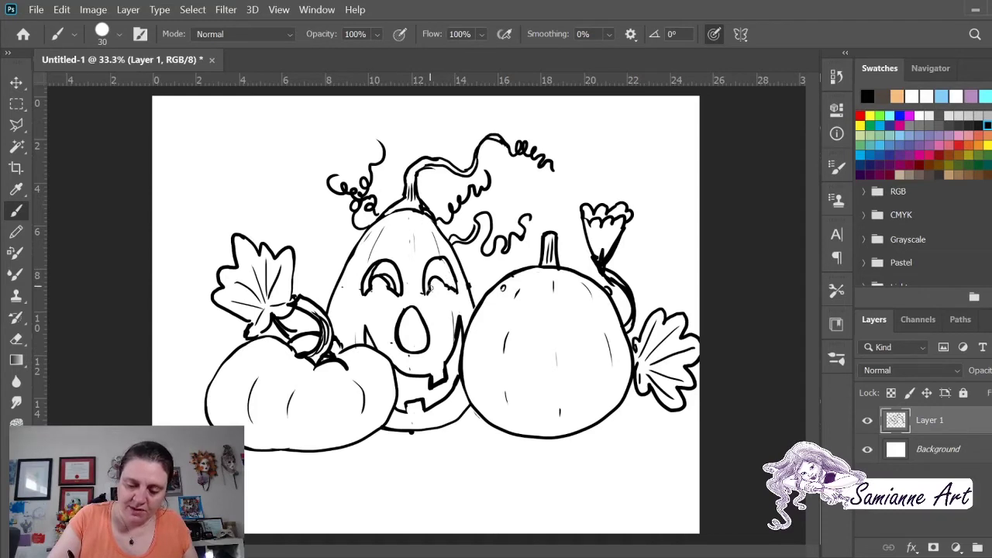
pyautogui.moveTo(426, 279)
pyautogui.mouseDown()
pyautogui.moveTo(461, 289)
pyautogui.moveTo(426, 289)
pyautogui.moveTo(430, 264)
pyautogui.moveTo(453, 288)
pyautogui.mouseUp()
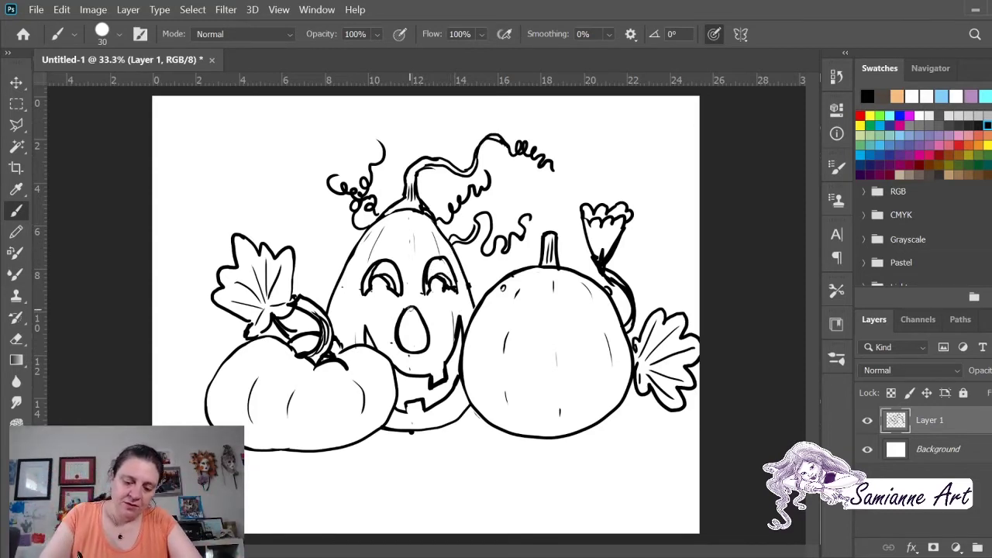
pyautogui.moveTo(409, 309)
pyautogui.mouseDown()
pyautogui.moveTo(404, 334)
pyautogui.moveTo(419, 353)
pyautogui.moveTo(369, 353)
pyautogui.mouseUp()
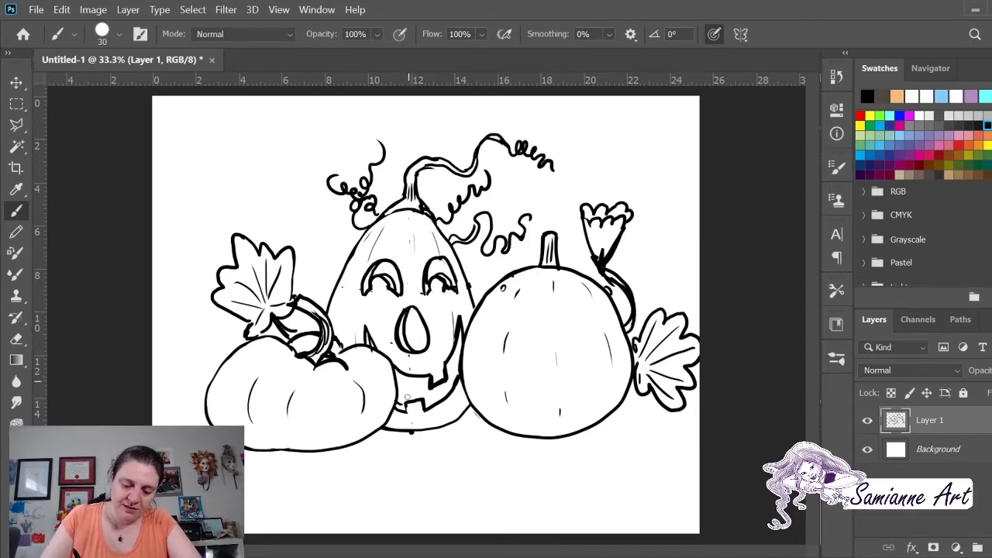
pyautogui.moveTo(400, 404); pyautogui.dragTo(424, 397)
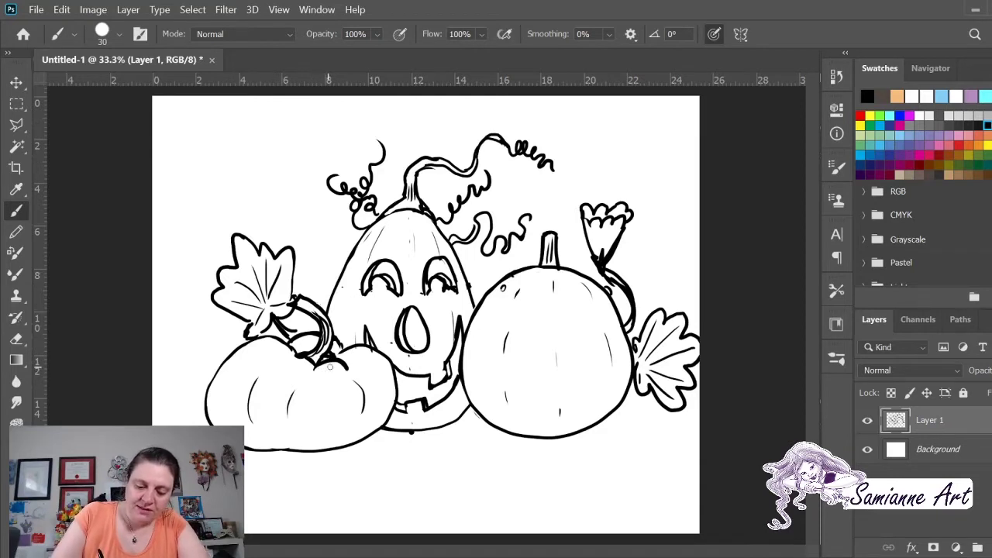
# Mark dotted face guidelines on the low pumpkin, then draw two triangular eyes and an inverted triangular nose, clearing the guidelines.
pyautogui.moveTo(338, 385); pyautogui.dragTo(339, 446)
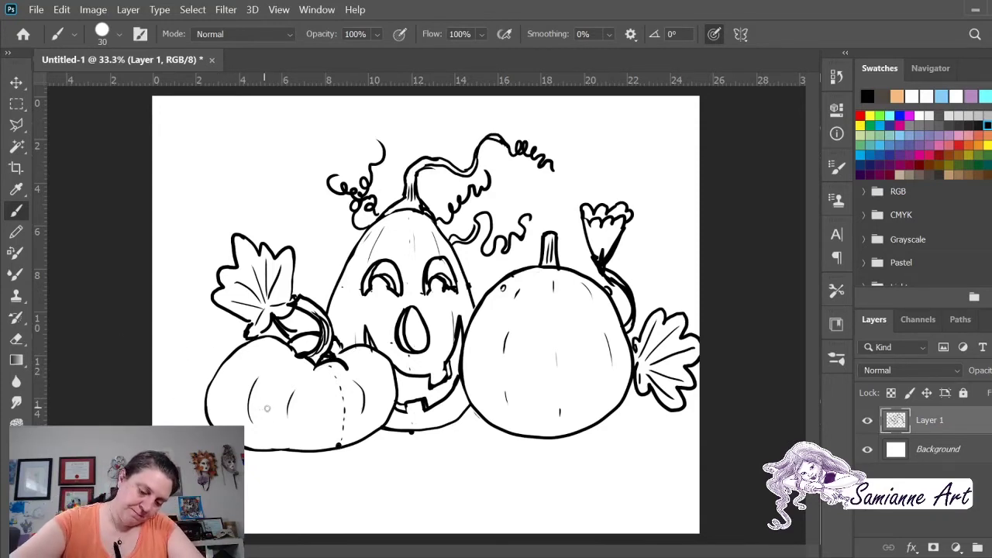
pyautogui.moveTo(266, 409)
pyautogui.mouseDown()
pyautogui.moveTo(317, 418)
pyautogui.moveTo(394, 385)
pyautogui.mouseUp()
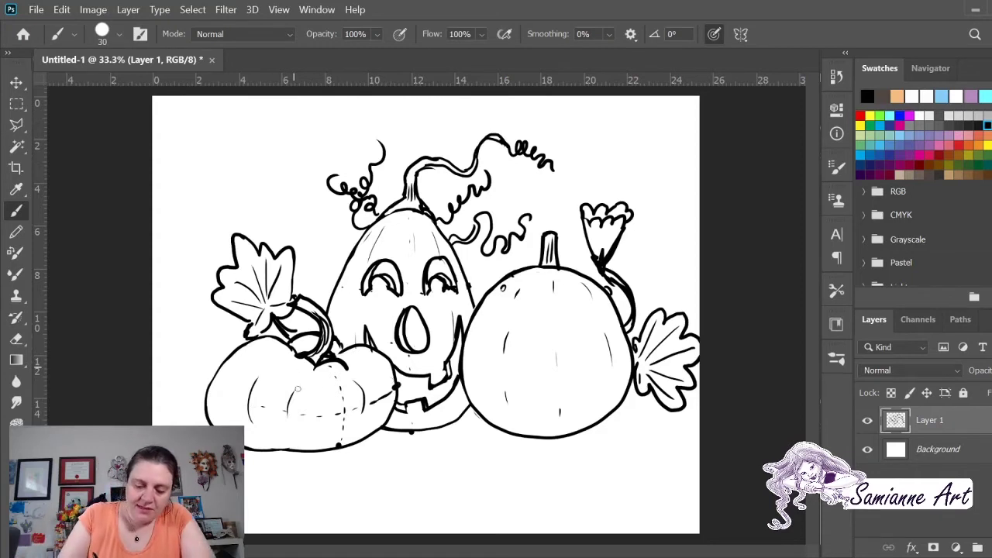
pyautogui.moveTo(298, 400)
pyautogui.mouseDown()
pyautogui.moveTo(306, 382)
pyautogui.moveTo(325, 404)
pyautogui.moveTo(302, 405)
pyautogui.moveTo(324, 406)
pyautogui.moveTo(299, 398)
pyautogui.moveTo(324, 394)
pyautogui.moveTo(353, 400)
pyautogui.moveTo(353, 372)
pyautogui.moveTo(374, 388)
pyautogui.moveTo(356, 386)
pyautogui.mouseUp()
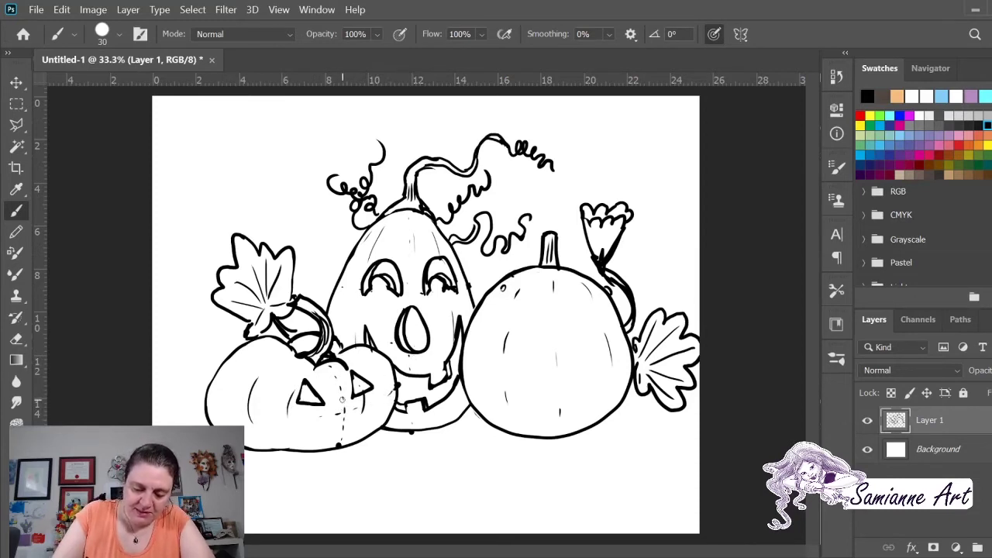
pyautogui.moveTo(333, 401)
pyautogui.mouseDown()
pyautogui.moveTo(352, 405)
pyautogui.moveTo(333, 414)
pyautogui.moveTo(344, 431)
pyautogui.moveTo(347, 410)
pyautogui.moveTo(330, 409)
pyautogui.moveTo(345, 428)
pyautogui.mouseUp()
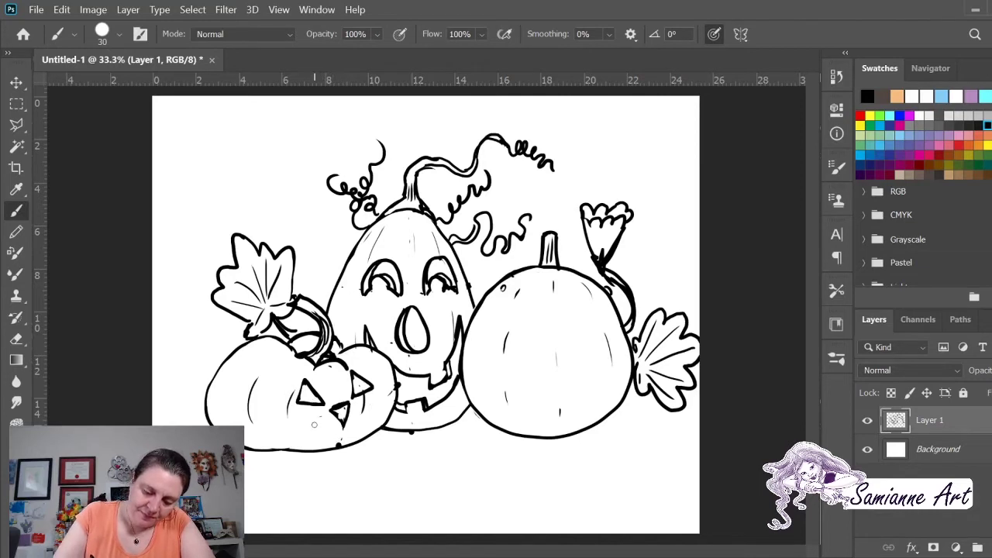
# Draw a curved cat-like grin with small pointed teeth below the low pumpkin's nose.
pyautogui.moveTo(313, 420); pyautogui.dragTo(322, 431)
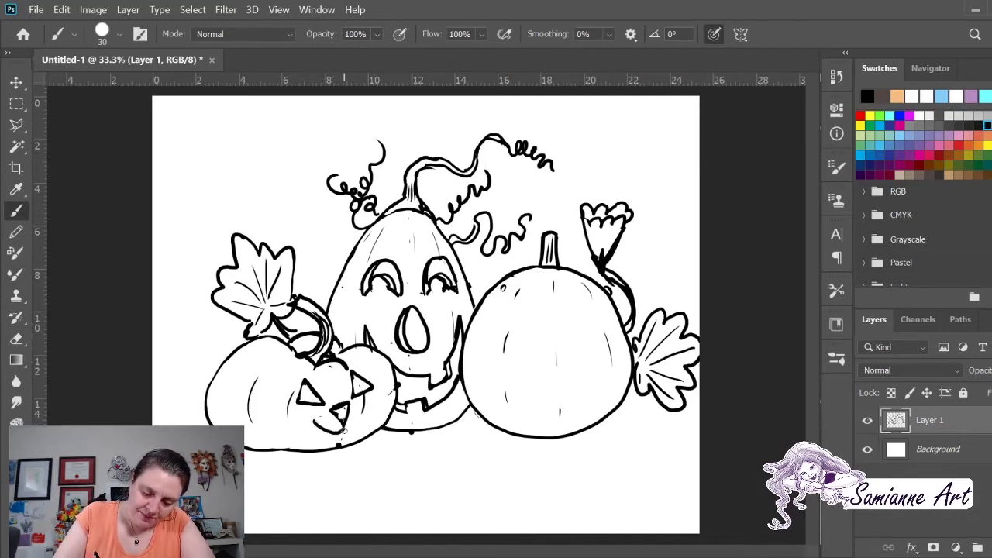
pyautogui.moveTo(344, 429); pyautogui.dragTo(369, 404)
pyautogui.moveTo(313, 420)
pyautogui.mouseDown()
pyautogui.moveTo(333, 434)
pyautogui.moveTo(364, 434)
pyautogui.moveTo(369, 403)
pyautogui.mouseUp()
pyautogui.moveTo(326, 430)
pyautogui.mouseDown()
pyautogui.moveTo(330, 439)
pyautogui.moveTo(368, 426)
pyautogui.mouseUp()
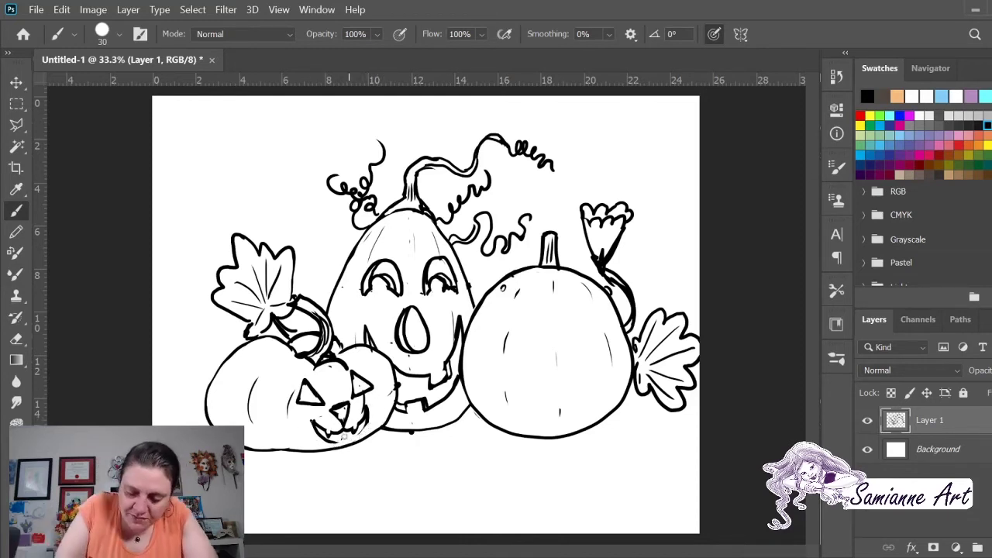
pyautogui.moveTo(335, 443); pyautogui.dragTo(369, 422)
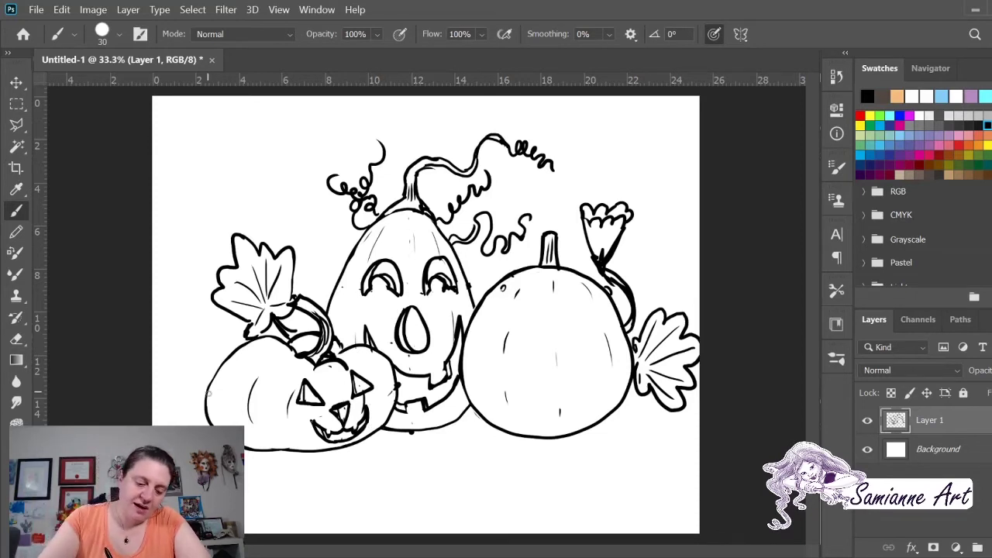
# Draw a wavy cat tail behind the low pumpkin and two pointed ears with fur tufts at their bases on its top.
pyautogui.moveTo(206, 402)
pyautogui.mouseDown()
pyautogui.moveTo(201, 342)
pyautogui.moveTo(180, 339)
pyautogui.moveTo(193, 325)
pyautogui.moveTo(196, 273)
pyautogui.mouseUp()
pyautogui.moveTo(189, 318); pyautogui.dragTo(212, 371)
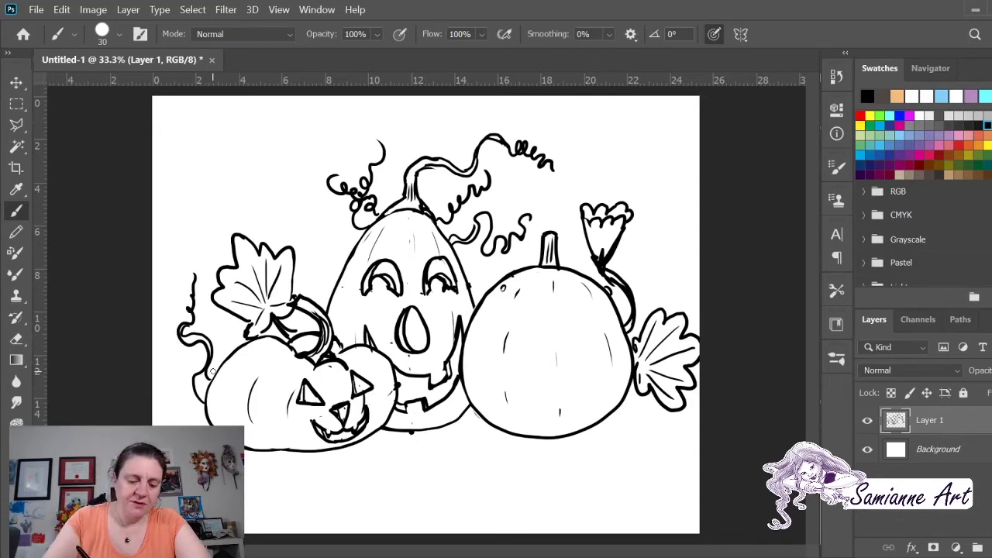
pyautogui.moveTo(265, 364)
pyautogui.mouseDown()
pyautogui.moveTo(261, 350)
pyautogui.moveTo(287, 341)
pyautogui.moveTo(299, 352)
pyautogui.moveTo(283, 369)
pyautogui.moveTo(280, 358)
pyautogui.mouseUp()
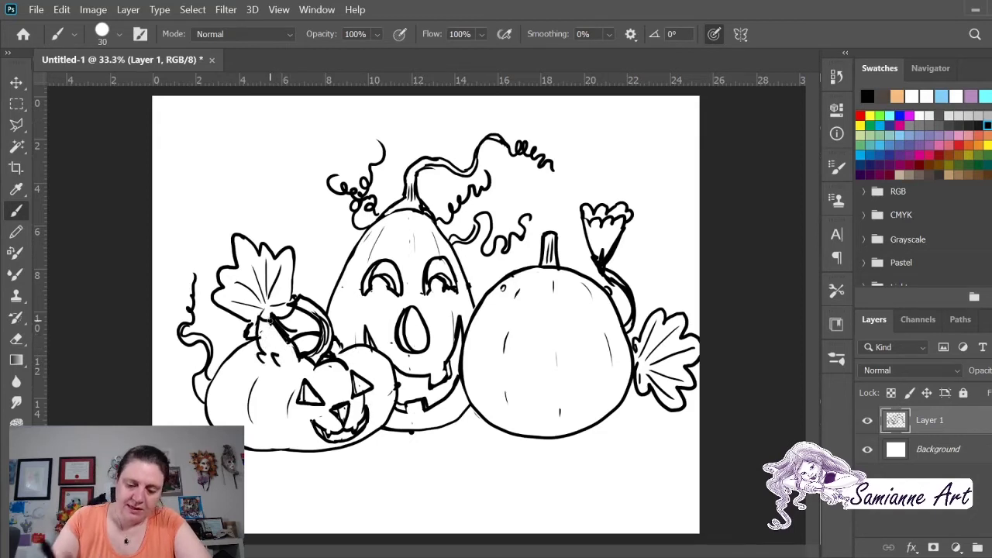
pyautogui.moveTo(256, 316); pyautogui.dragTo(289, 345)
pyautogui.moveTo(346, 355)
pyautogui.mouseDown()
pyautogui.moveTo(349, 299)
pyautogui.moveTo(371, 338)
pyautogui.mouseUp()
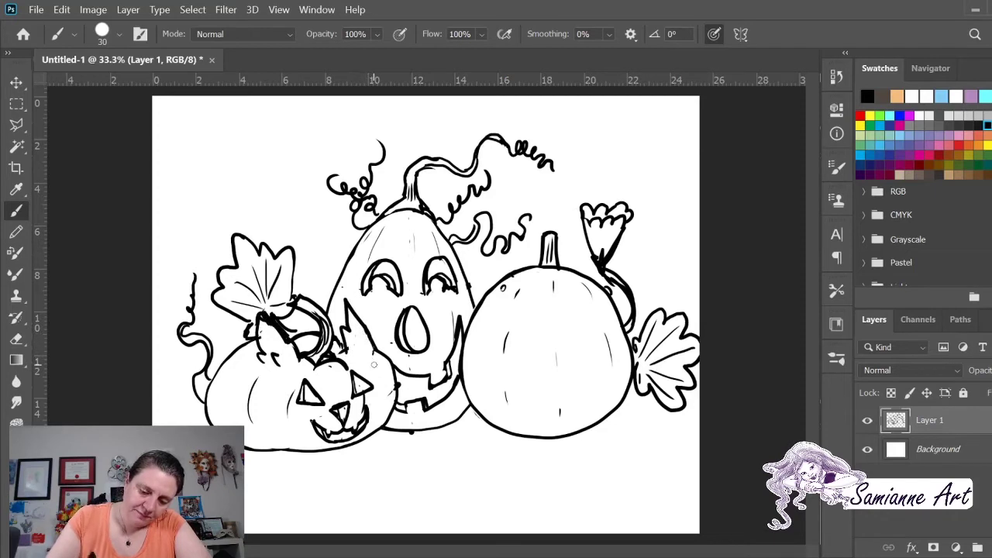
pyautogui.moveTo(358, 355)
pyautogui.mouseDown()
pyautogui.moveTo(372, 345)
pyautogui.moveTo(348, 310)
pyautogui.moveTo(345, 358)
pyautogui.mouseUp()
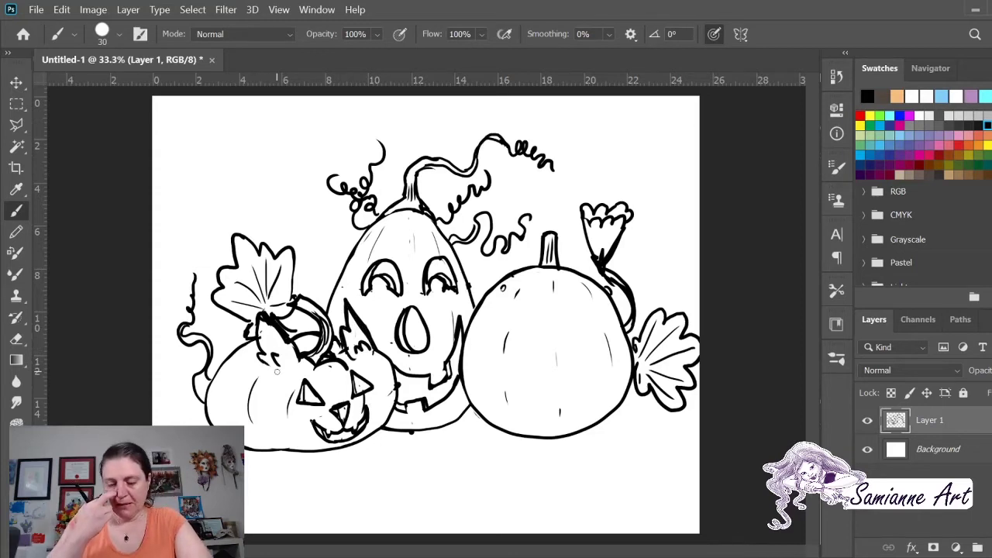
# Clean up the lines around the low pumpkin's stem and ears, and redraw the tall pumpkin's bottom edge.
pyautogui.moveTo(295, 311)
pyautogui.mouseDown()
pyautogui.moveTo(299, 296)
pyautogui.moveTo(312, 304)
pyautogui.moveTo(306, 296)
pyautogui.moveTo(330, 318)
pyautogui.mouseUp()
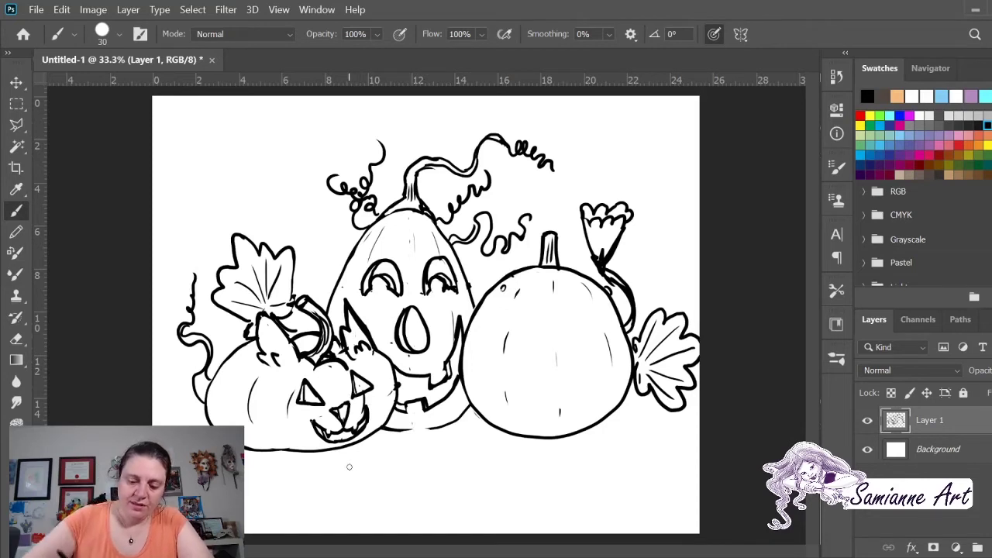
pyautogui.moveTo(394, 427); pyautogui.dragTo(433, 428)
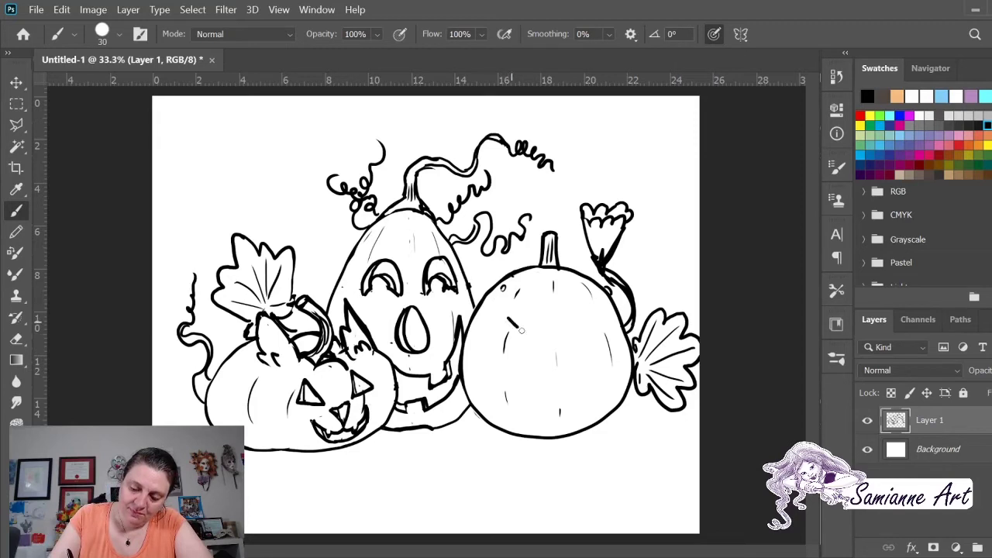
# Draw two slanted angry eyes with notched pupils and inner thickness lines on the round pumpkin.
pyautogui.moveTo(526, 331)
pyautogui.mouseDown()
pyautogui.moveTo(497, 317)
pyautogui.moveTo(508, 353)
pyautogui.moveTo(540, 350)
pyautogui.moveTo(502, 312)
pyautogui.moveTo(499, 345)
pyautogui.moveTo(533, 353)
pyautogui.moveTo(594, 299)
pyautogui.mouseUp()
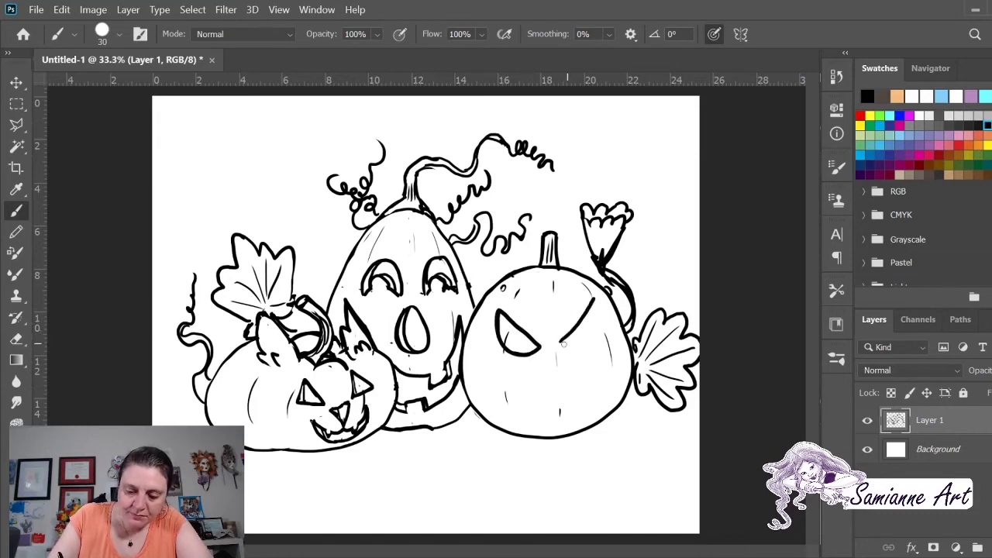
pyautogui.moveTo(567, 351)
pyautogui.mouseDown()
pyautogui.moveTo(601, 319)
pyautogui.moveTo(597, 299)
pyautogui.moveTo(566, 349)
pyautogui.moveTo(555, 340)
pyautogui.moveTo(514, 348)
pyautogui.moveTo(594, 347)
pyautogui.mouseUp()
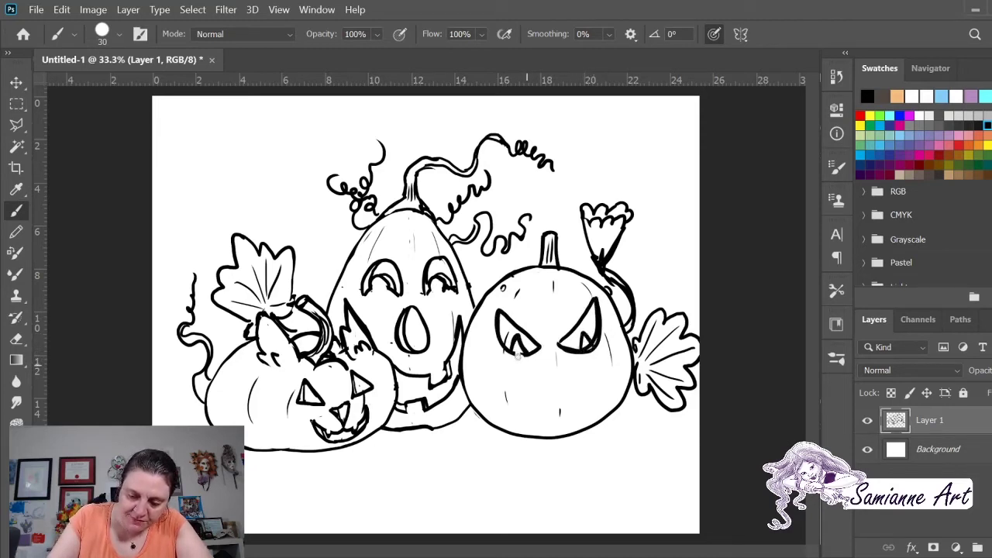
pyautogui.moveTo(517, 356); pyautogui.dragTo(511, 338)
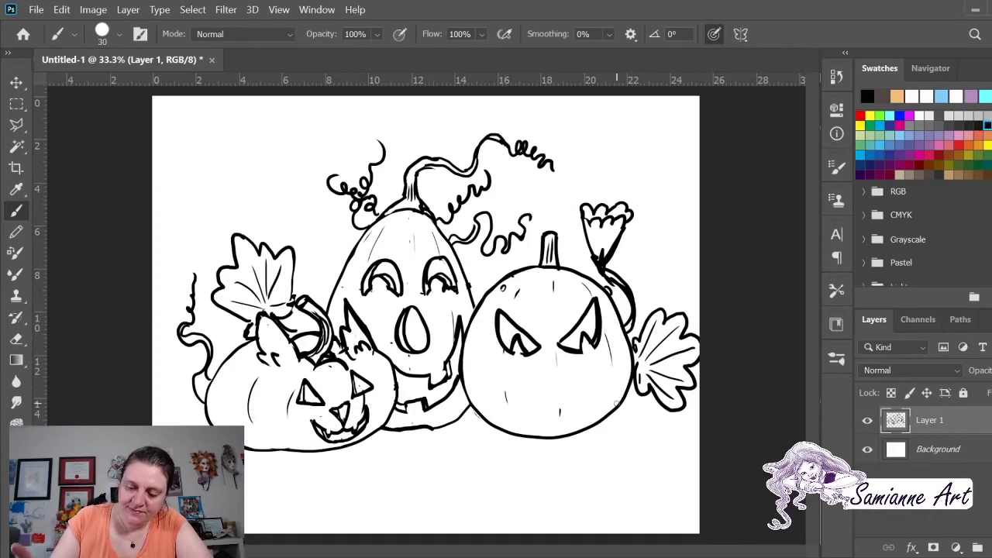
pyautogui.moveTo(500, 331)
pyautogui.mouseDown()
pyautogui.moveTo(512, 348)
pyautogui.moveTo(533, 352)
pyautogui.moveTo(524, 352)
pyautogui.moveTo(532, 342)
pyautogui.moveTo(518, 346)
pyautogui.mouseUp()
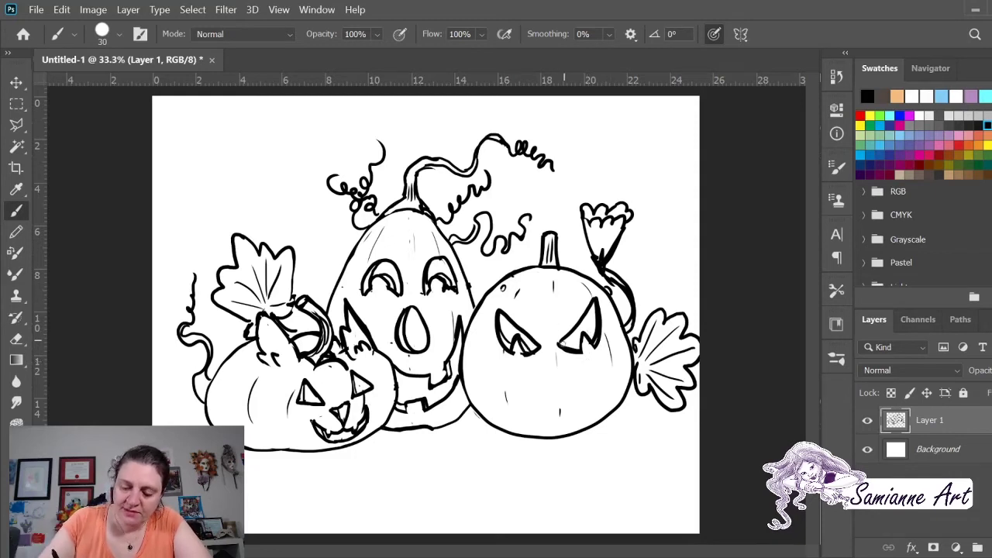
pyautogui.moveTo(558, 345); pyautogui.dragTo(599, 325)
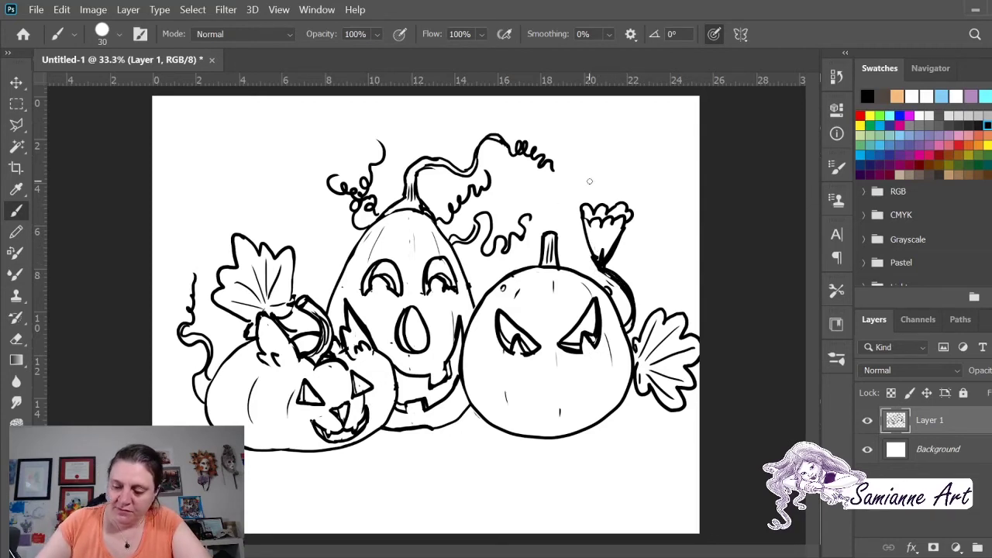
# Redraw the flower's curved stalk behind the round pumpkin and widen the bloom's scalloped rim with another petal.
pyautogui.moveTo(610, 270); pyautogui.dragTo(635, 307)
pyautogui.moveTo(601, 259)
pyautogui.mouseDown()
pyautogui.moveTo(632, 296)
pyautogui.moveTo(626, 319)
pyautogui.moveTo(637, 302)
pyautogui.mouseUp()
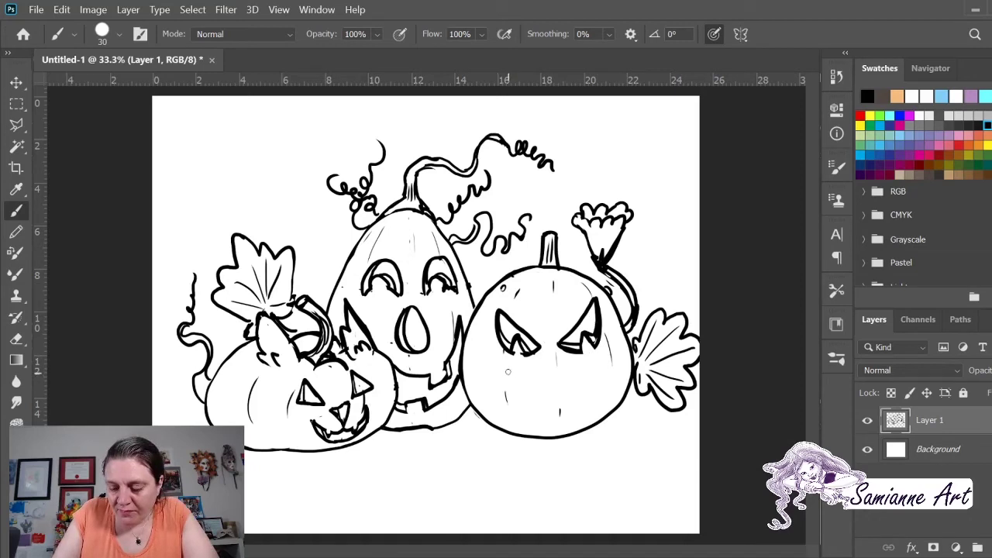
# Draw a wide jagged grin on the round pumpkin, with pointed upper teeth, small lower teeth and an inner thickness line.
pyautogui.moveTo(501, 367)
pyautogui.mouseDown()
pyautogui.moveTo(527, 389)
pyautogui.moveTo(544, 394)
pyautogui.moveTo(552, 378)
pyautogui.moveTo(564, 394)
pyautogui.moveTo(573, 375)
pyautogui.moveTo(582, 388)
pyautogui.moveTo(587, 372)
pyautogui.moveTo(596, 385)
pyautogui.moveTo(607, 354)
pyautogui.mouseUp()
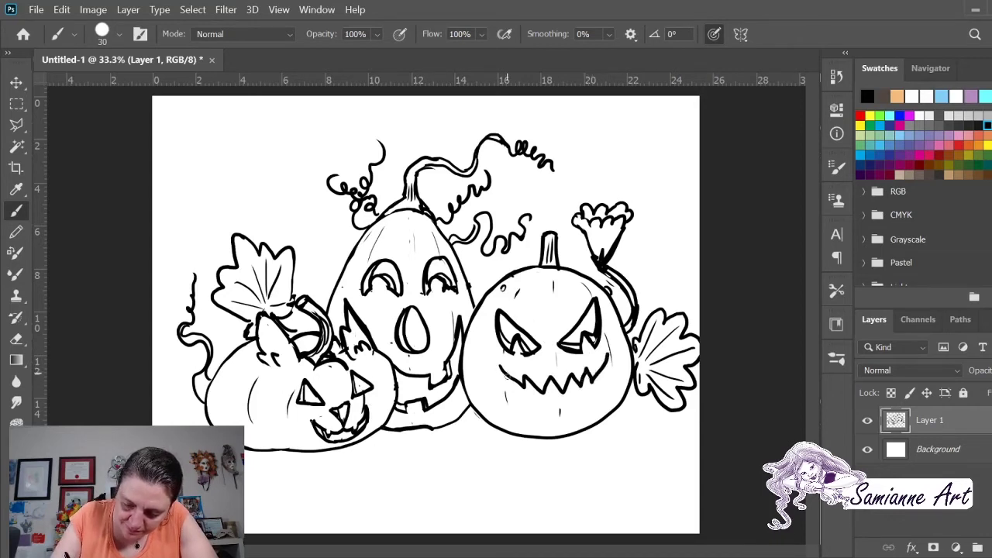
pyautogui.moveTo(498, 357)
pyautogui.mouseDown()
pyautogui.moveTo(493, 380)
pyautogui.moveTo(527, 415)
pyautogui.moveTo(564, 420)
pyautogui.moveTo(604, 390)
pyautogui.moveTo(610, 350)
pyautogui.mouseUp()
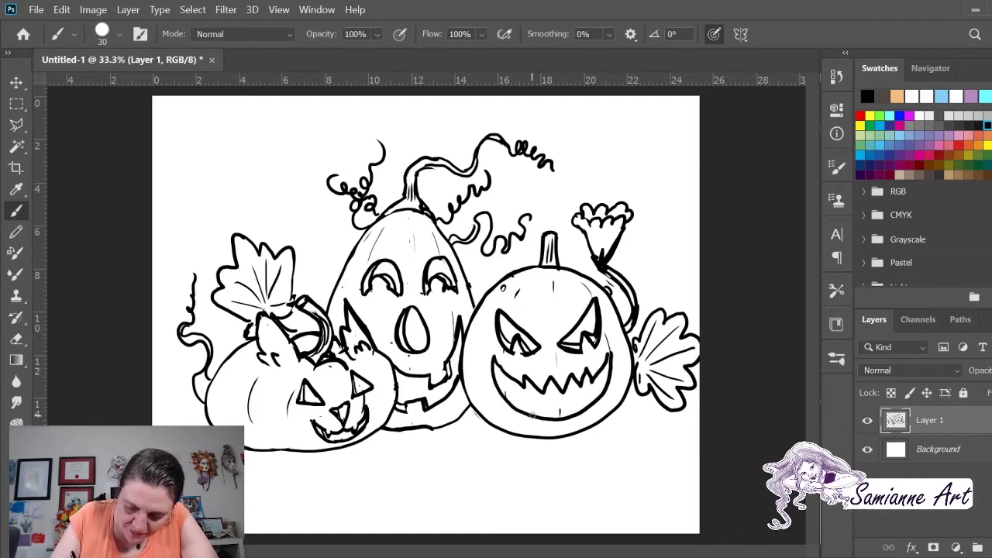
pyautogui.moveTo(532, 416)
pyautogui.mouseDown()
pyautogui.moveTo(551, 404)
pyautogui.moveTo(566, 418)
pyautogui.moveTo(572, 404)
pyautogui.moveTo(577, 412)
pyautogui.mouseUp()
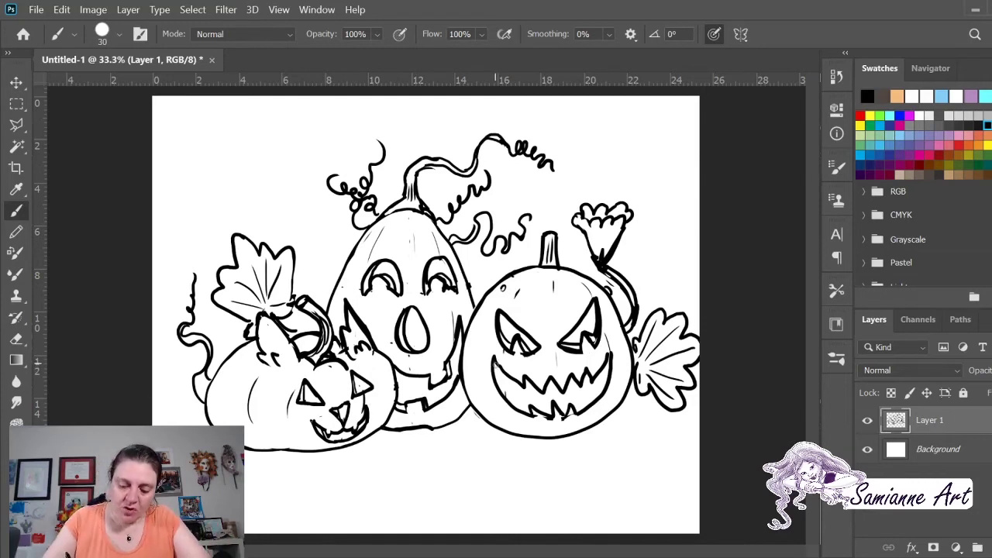
pyautogui.moveTo(497, 375)
pyautogui.mouseDown()
pyautogui.moveTo(521, 358)
pyautogui.moveTo(555, 414)
pyautogui.mouseUp()
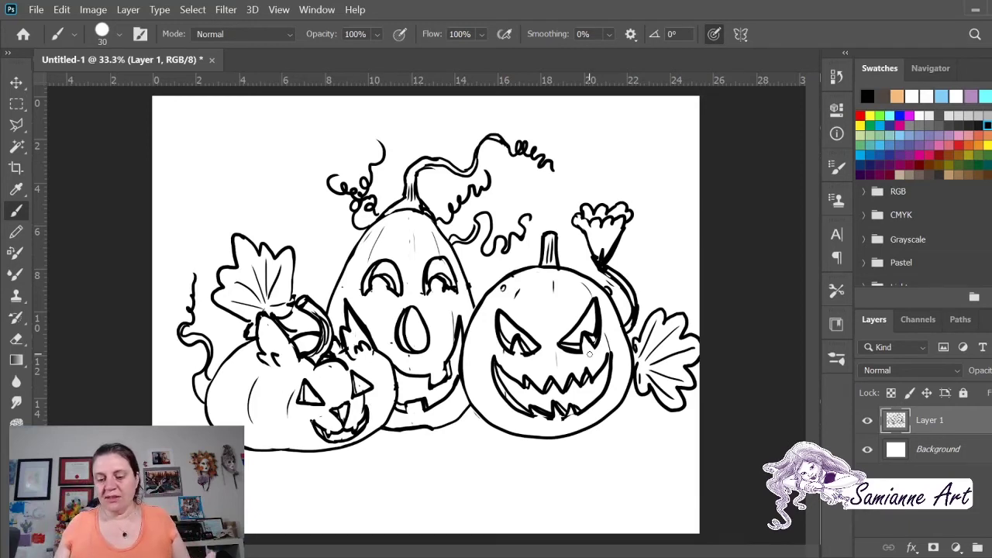
# Draw pairs of small oval whisker spots on both cheeks of the low cat pumpkin.
pyautogui.moveTo(299, 300); pyautogui.dragTo(295, 298)
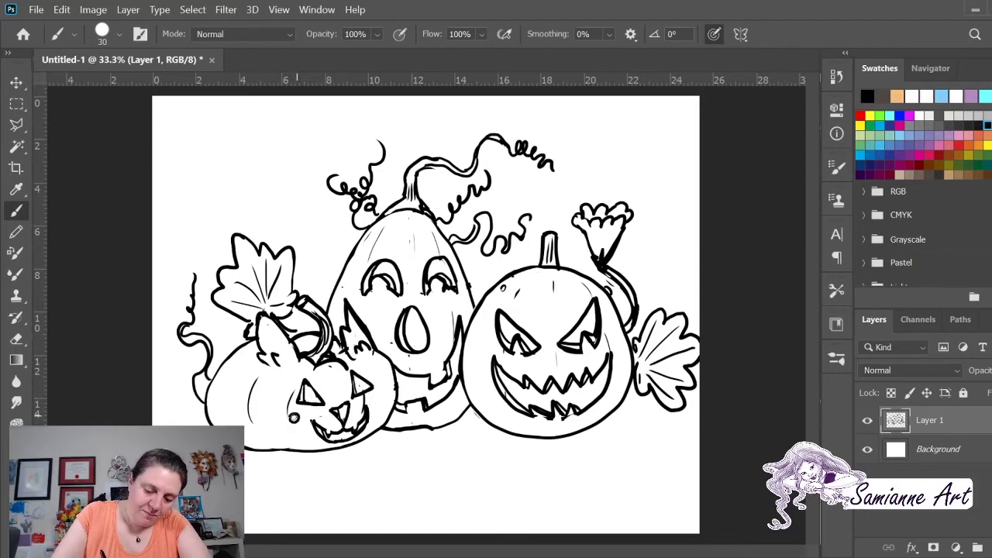
pyautogui.moveTo(284, 424); pyautogui.dragTo(284, 424)
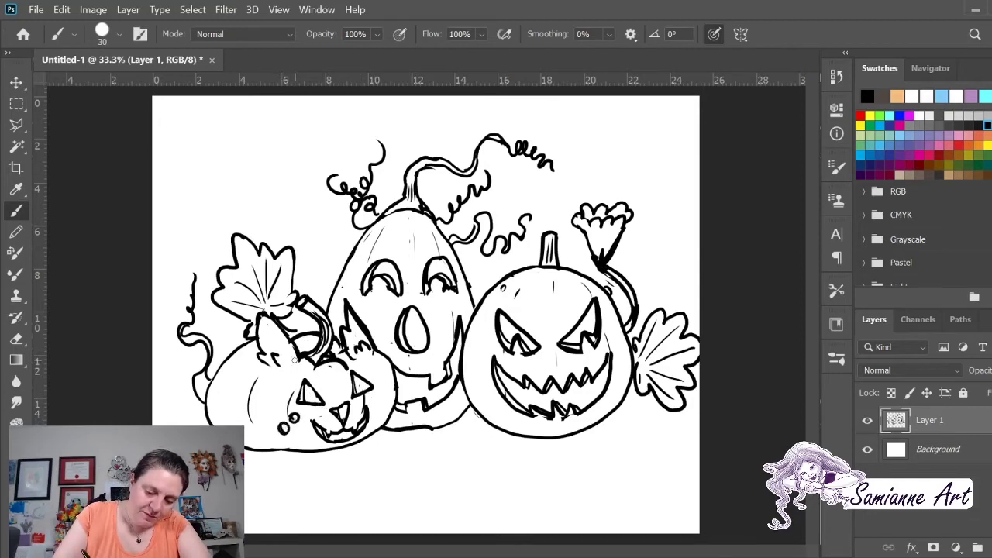
pyautogui.moveTo(379, 392); pyautogui.dragTo(379, 411)
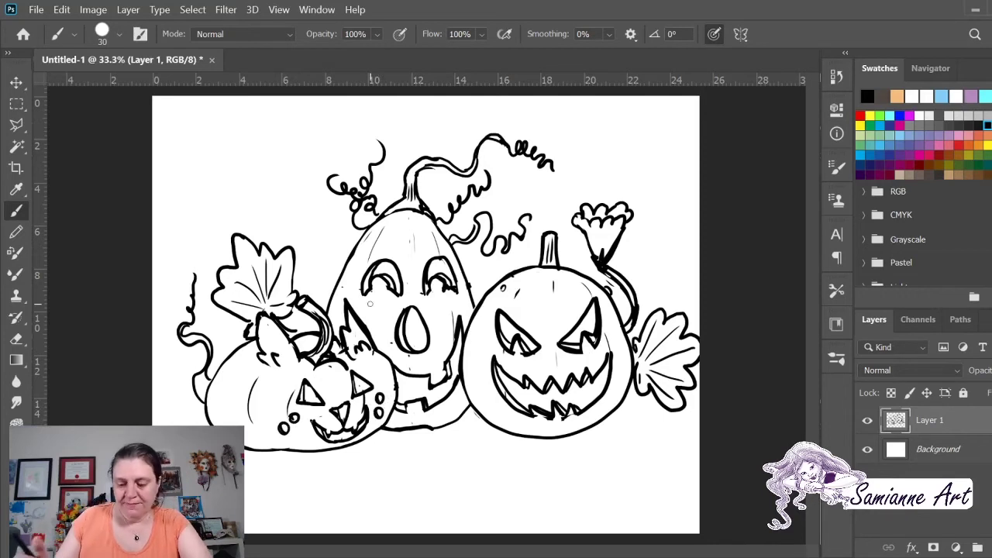
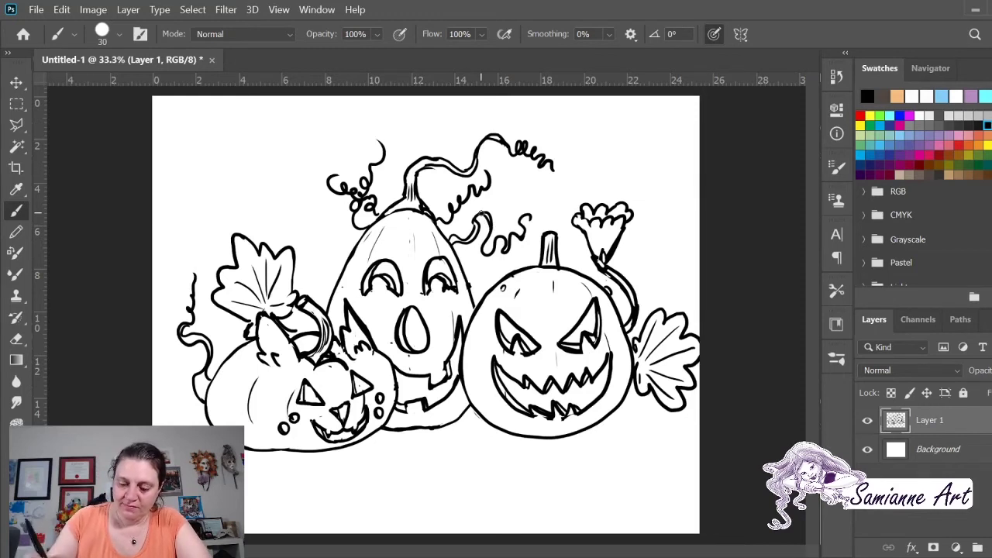
# Draw wavy, ribbon-like curls spreading out beneath both sides of the round pumpkin and touch up the low pumpkin's right ear.
pyautogui.moveTo(478, 414)
pyautogui.mouseDown()
pyautogui.moveTo(442, 438)
pyautogui.moveTo(440, 458)
pyautogui.moveTo(471, 438)
pyautogui.moveTo(485, 440)
pyautogui.moveTo(479, 470)
pyautogui.moveTo(505, 447)
pyautogui.moveTo(527, 471)
pyautogui.mouseUp()
pyautogui.moveTo(487, 417)
pyautogui.mouseDown()
pyautogui.moveTo(452, 439)
pyautogui.moveTo(480, 428)
pyautogui.moveTo(451, 448)
pyautogui.moveTo(474, 441)
pyautogui.moveTo(491, 448)
pyautogui.moveTo(480, 459)
pyautogui.moveTo(488, 463)
pyautogui.moveTo(511, 457)
pyautogui.moveTo(517, 470)
pyautogui.moveTo(536, 450)
pyautogui.mouseUp()
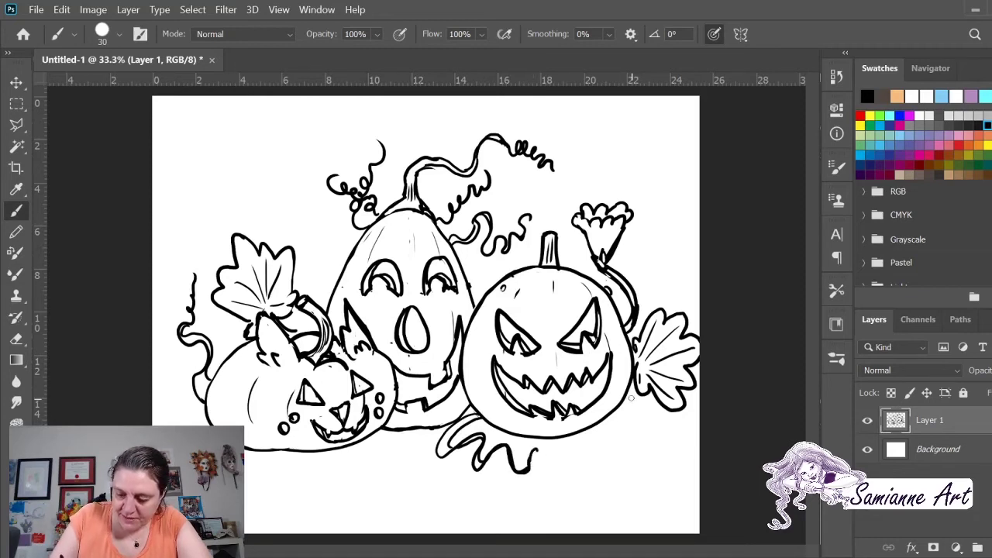
pyautogui.moveTo(631, 397)
pyautogui.mouseDown()
pyautogui.moveTo(661, 425)
pyautogui.moveTo(635, 435)
pyautogui.moveTo(633, 470)
pyautogui.moveTo(619, 449)
pyautogui.moveTo(598, 446)
pyautogui.moveTo(595, 466)
pyautogui.moveTo(564, 451)
pyautogui.moveTo(587, 456)
pyautogui.moveTo(569, 450)
pyautogui.moveTo(586, 469)
pyautogui.moveTo(622, 445)
pyautogui.moveTo(633, 459)
pyautogui.moveTo(646, 449)
pyautogui.moveTo(641, 463)
pyautogui.moveTo(657, 413)
pyautogui.moveTo(626, 399)
pyautogui.mouseUp()
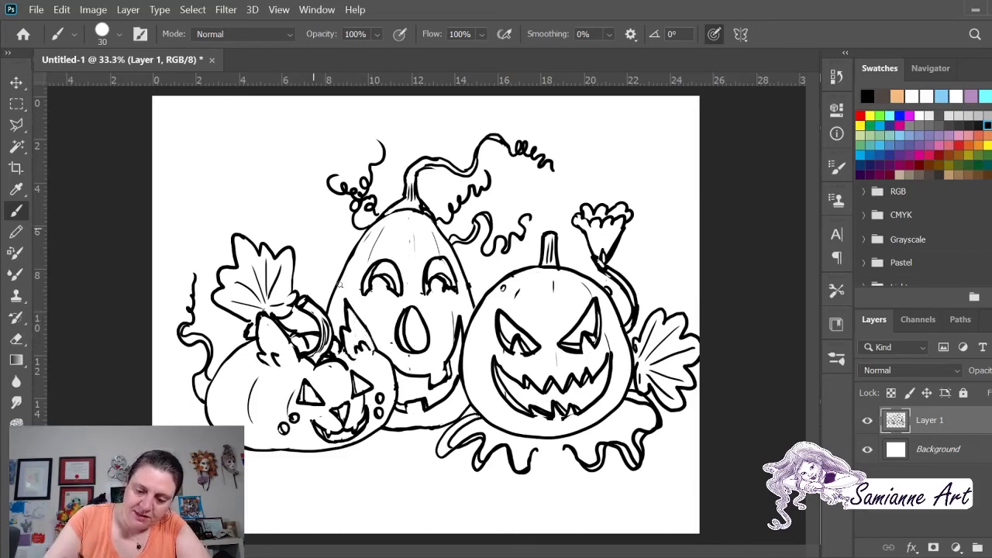
pyautogui.moveTo(346, 298); pyautogui.dragTo(355, 321)
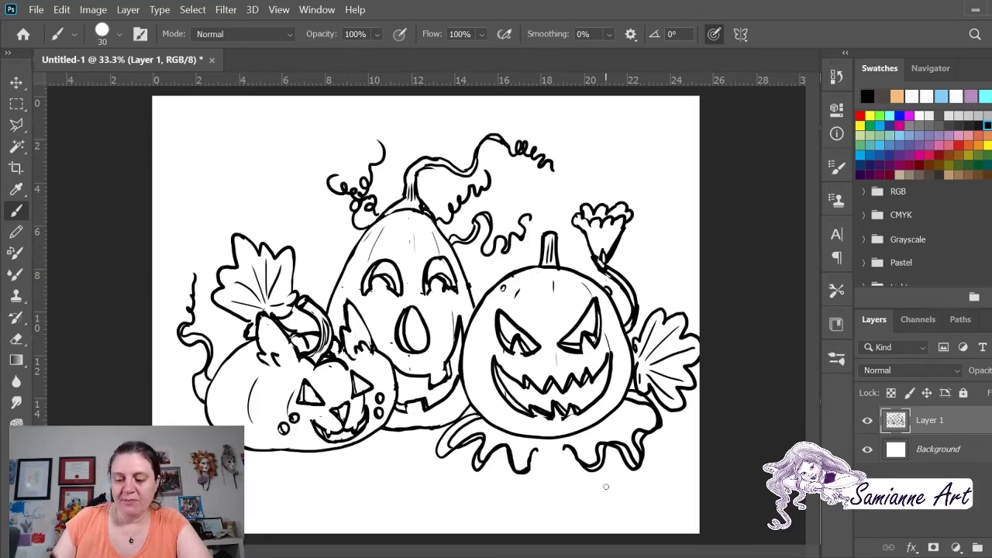
# Add a new layer between the background and the line art, and set up a dark orange brush at size 80.
pyautogui.click(974, 448)
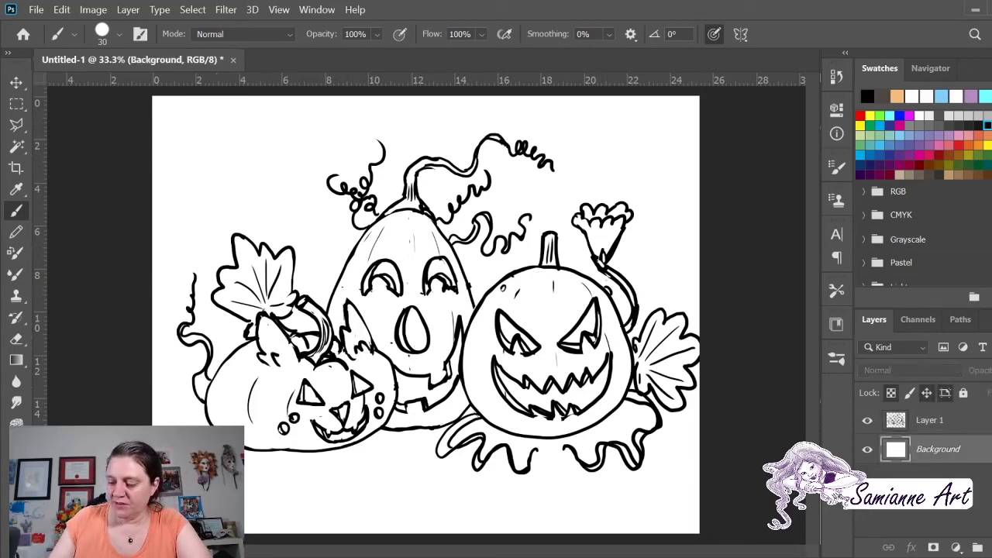
pyautogui.hotkey('ctrl', 'shift', 'alt', 'n')
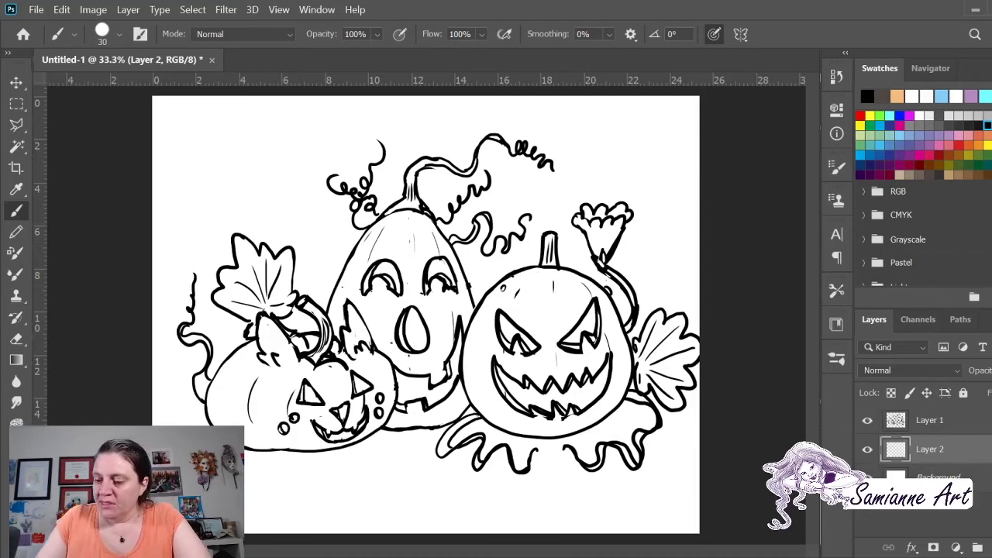
pyautogui.click(968, 144)
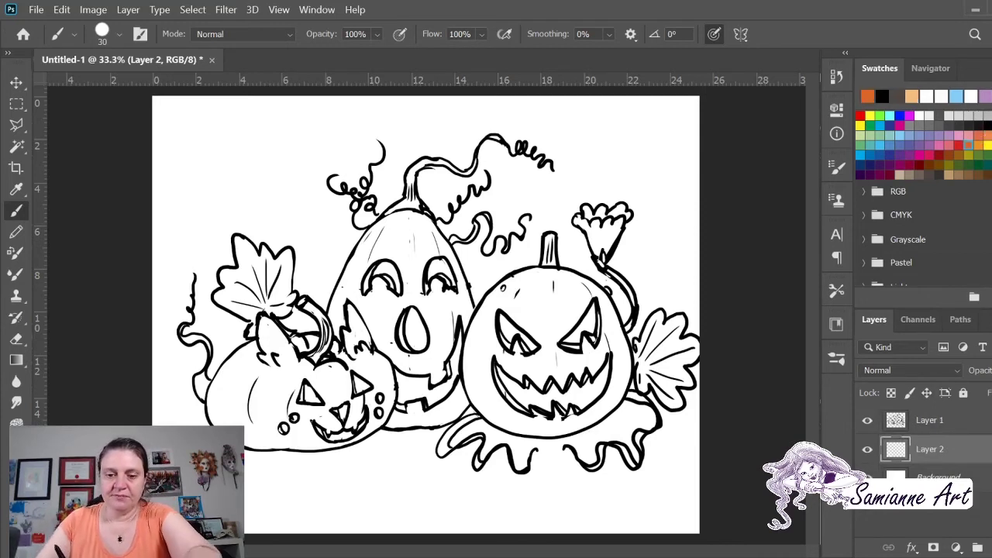
pyautogui.press(']')
pyautogui.press(']')
pyautogui.press(']')
pyautogui.press(']')
pyautogui.press(']')
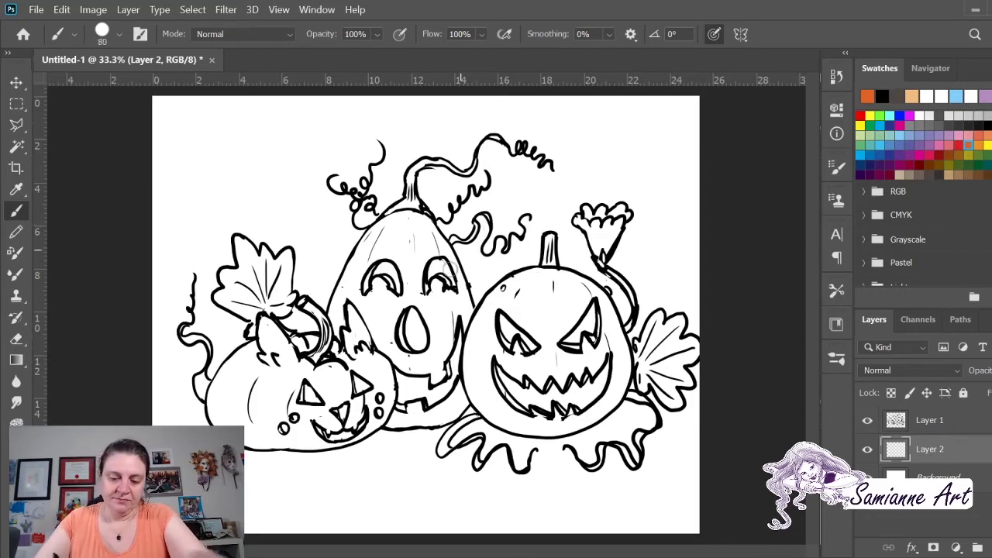
# Paint the tall pumpkin's body dark orange around its eyes, nose and mouth, including the strip below the mouth.
pyautogui.moveTo(336, 332)
pyautogui.mouseDown()
pyautogui.moveTo(347, 279)
pyautogui.moveTo(344, 341)
pyautogui.moveTo(350, 264)
pyautogui.moveTo(372, 232)
pyautogui.moveTo(356, 302)
pyautogui.moveTo(372, 335)
pyautogui.moveTo(365, 288)
pyautogui.moveTo(380, 286)
pyautogui.moveTo(383, 299)
pyautogui.moveTo(373, 282)
pyautogui.moveTo(391, 293)
pyautogui.moveTo(378, 349)
pyautogui.moveTo(404, 369)
pyautogui.moveTo(428, 367)
pyautogui.moveTo(421, 377)
pyautogui.moveTo(444, 372)
pyautogui.moveTo(431, 381)
pyautogui.mouseUp()
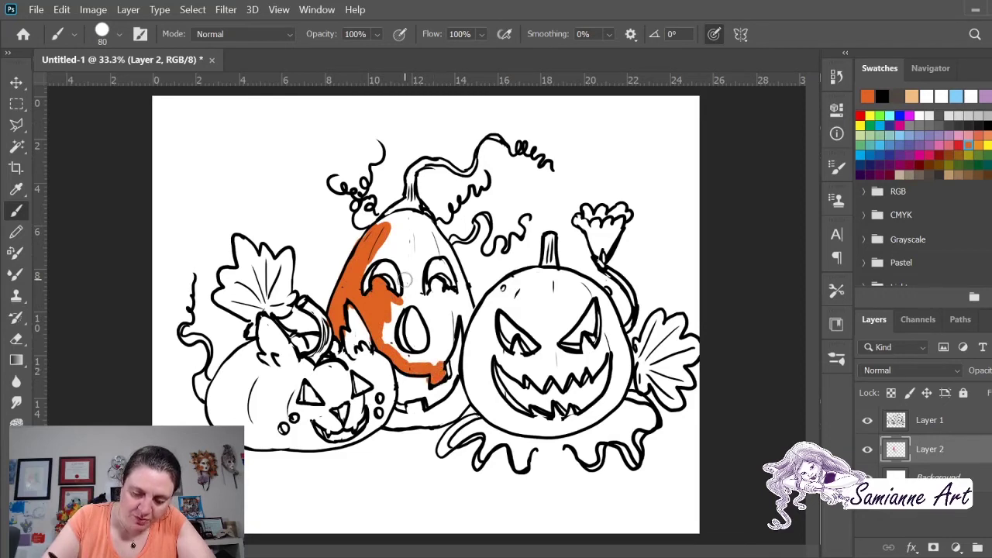
pyautogui.moveTo(385, 341)
pyautogui.mouseDown()
pyautogui.moveTo(395, 302)
pyautogui.moveTo(392, 327)
pyautogui.moveTo(431, 361)
pyautogui.mouseUp()
pyautogui.moveTo(431, 338)
pyautogui.mouseDown()
pyautogui.moveTo(434, 361)
pyautogui.moveTo(431, 312)
pyautogui.moveTo(448, 349)
pyautogui.moveTo(450, 321)
pyautogui.moveTo(449, 356)
pyautogui.moveTo(431, 318)
pyautogui.moveTo(435, 287)
pyautogui.moveTo(425, 334)
pyautogui.moveTo(409, 300)
pyautogui.moveTo(394, 326)
pyautogui.moveTo(400, 302)
pyautogui.mouseUp()
pyautogui.moveTo(406, 249)
pyautogui.mouseDown()
pyautogui.moveTo(407, 288)
pyautogui.moveTo(411, 270)
pyautogui.moveTo(428, 302)
pyautogui.moveTo(411, 290)
pyautogui.moveTo(403, 320)
pyautogui.moveTo(413, 317)
pyautogui.moveTo(388, 252)
pyautogui.moveTo(405, 231)
pyautogui.moveTo(379, 221)
pyautogui.moveTo(387, 244)
pyautogui.moveTo(405, 224)
pyautogui.moveTo(415, 249)
pyautogui.moveTo(413, 232)
pyautogui.moveTo(419, 294)
pyautogui.mouseUp()
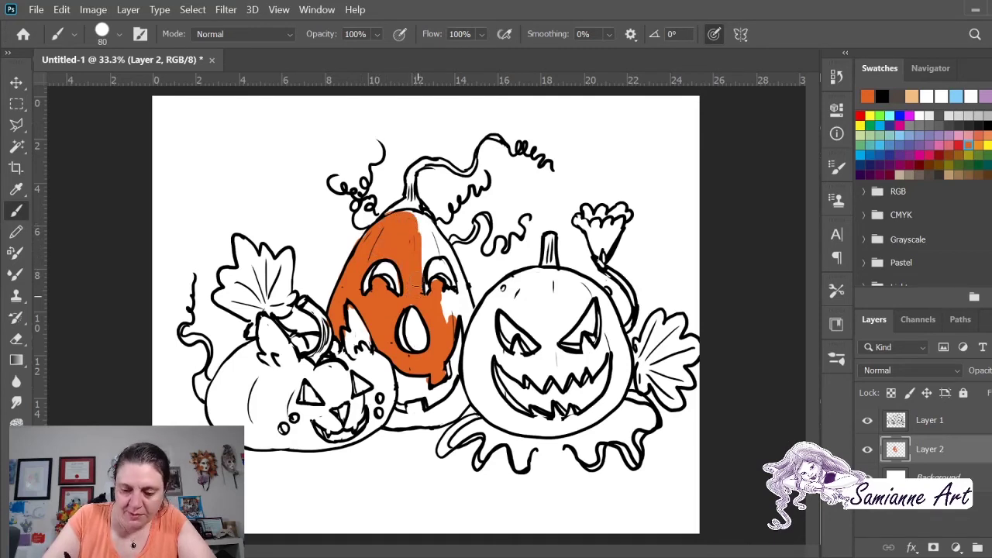
pyautogui.moveTo(417, 224)
pyautogui.mouseDown()
pyautogui.moveTo(412, 214)
pyautogui.moveTo(427, 236)
pyautogui.moveTo(431, 226)
pyautogui.moveTo(418, 275)
pyautogui.moveTo(438, 240)
pyautogui.moveTo(457, 272)
pyautogui.moveTo(461, 296)
pyautogui.moveTo(446, 310)
pyautogui.moveTo(448, 318)
pyautogui.moveTo(457, 307)
pyautogui.moveTo(457, 287)
pyautogui.moveTo(469, 317)
pyautogui.moveTo(454, 317)
pyautogui.mouseUp()
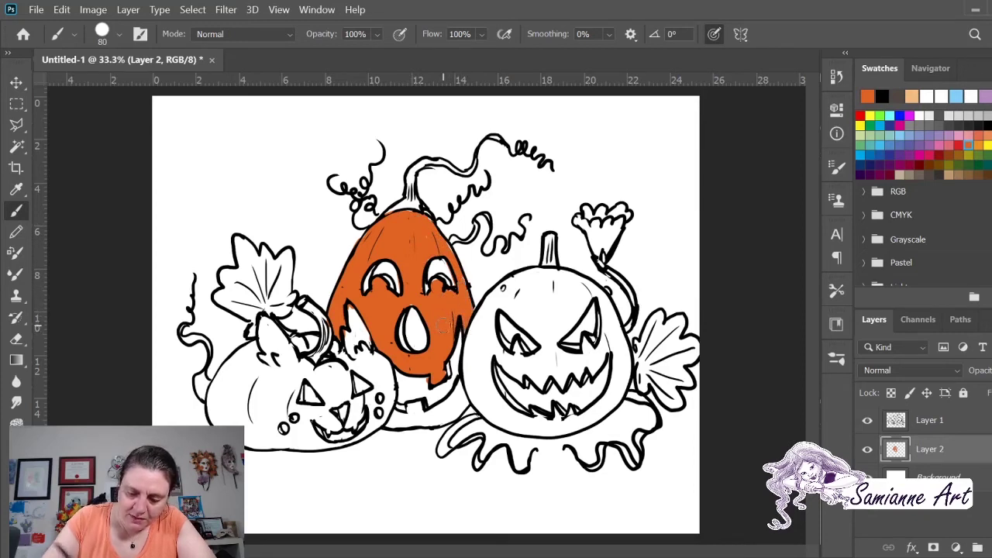
pyautogui.moveTo(413, 415)
pyautogui.mouseDown()
pyautogui.moveTo(415, 408)
pyautogui.moveTo(389, 423)
pyautogui.moveTo(439, 417)
pyautogui.moveTo(460, 396)
pyautogui.moveTo(446, 418)
pyautogui.moveTo(461, 385)
pyautogui.moveTo(468, 411)
pyautogui.mouseUp()
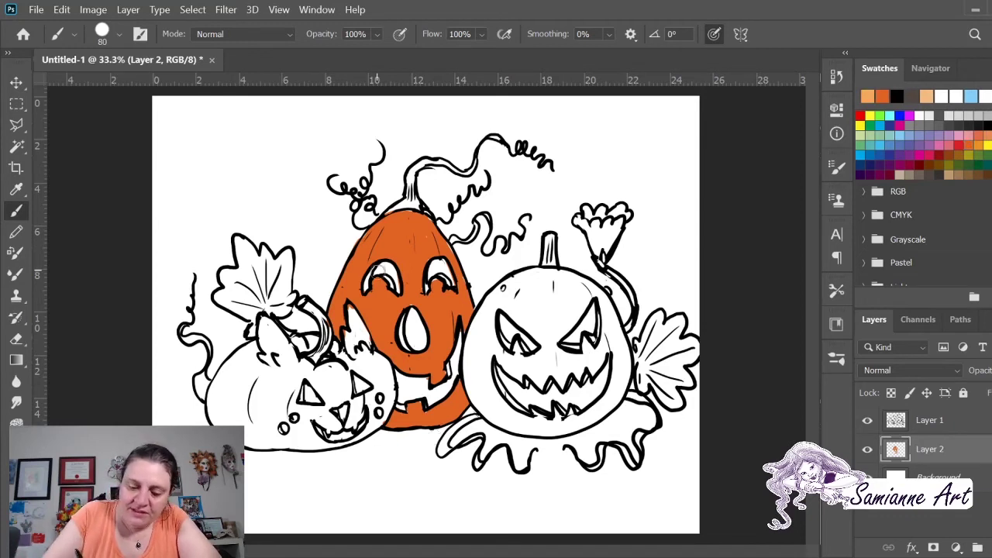
# Colour the tall pumpkin's eyes pale yellow and their inner thickness edges light orange.
pyautogui.moveTo(378, 270)
pyautogui.mouseDown()
pyautogui.moveTo(431, 273)
pyautogui.moveTo(424, 269)
pyautogui.moveTo(433, 263)
pyautogui.moveTo(451, 279)
pyautogui.mouseUp()
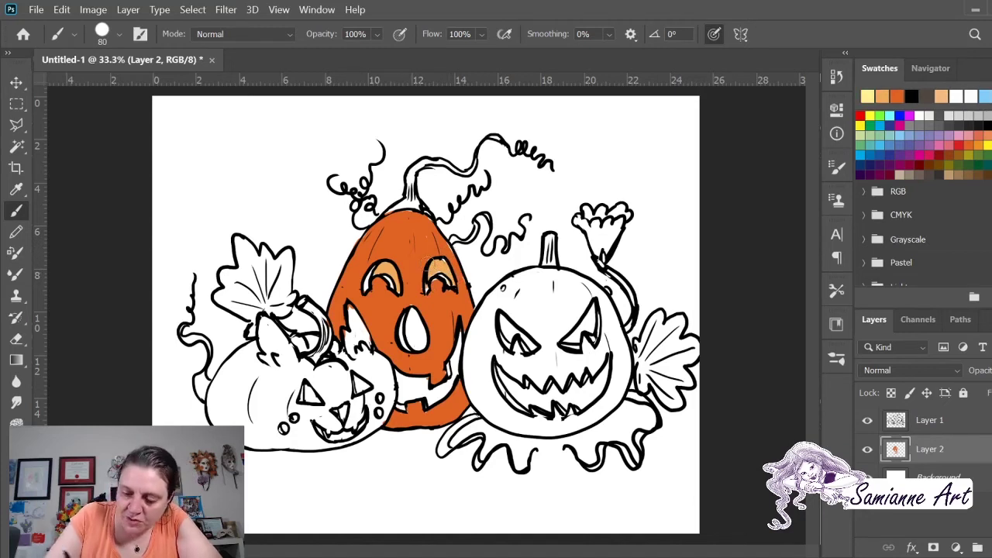
pyautogui.moveTo(426, 288)
pyautogui.mouseDown()
pyautogui.moveTo(434, 271)
pyautogui.moveTo(450, 279)
pyautogui.mouseUp()
pyautogui.moveTo(366, 283)
pyautogui.mouseDown()
pyautogui.moveTo(383, 269)
pyautogui.moveTo(397, 283)
pyautogui.moveTo(390, 269)
pyautogui.moveTo(375, 271)
pyautogui.mouseUp()
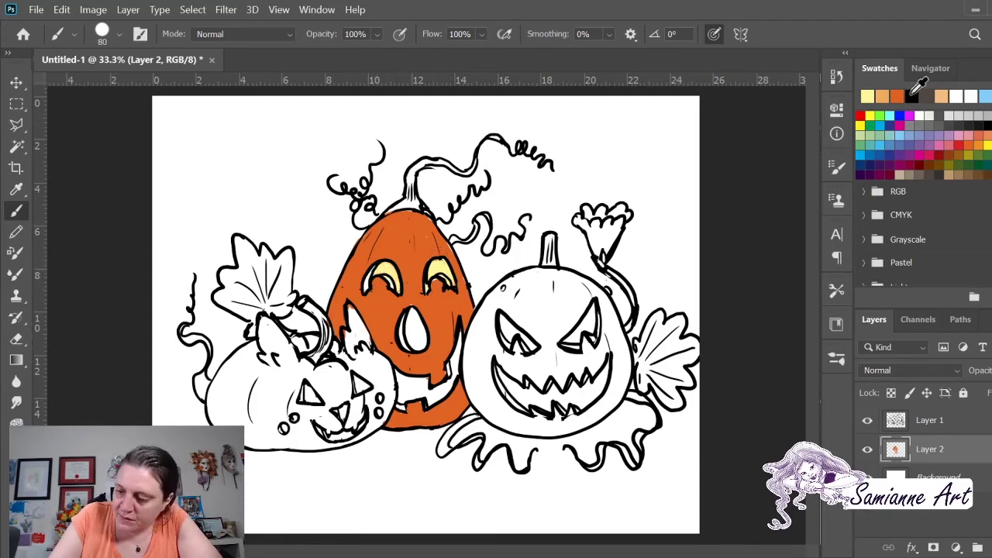
pyautogui.moveTo(431, 289)
pyautogui.mouseDown()
pyautogui.moveTo(426, 273)
pyautogui.moveTo(442, 269)
pyautogui.moveTo(437, 284)
pyautogui.moveTo(448, 286)
pyautogui.mouseUp()
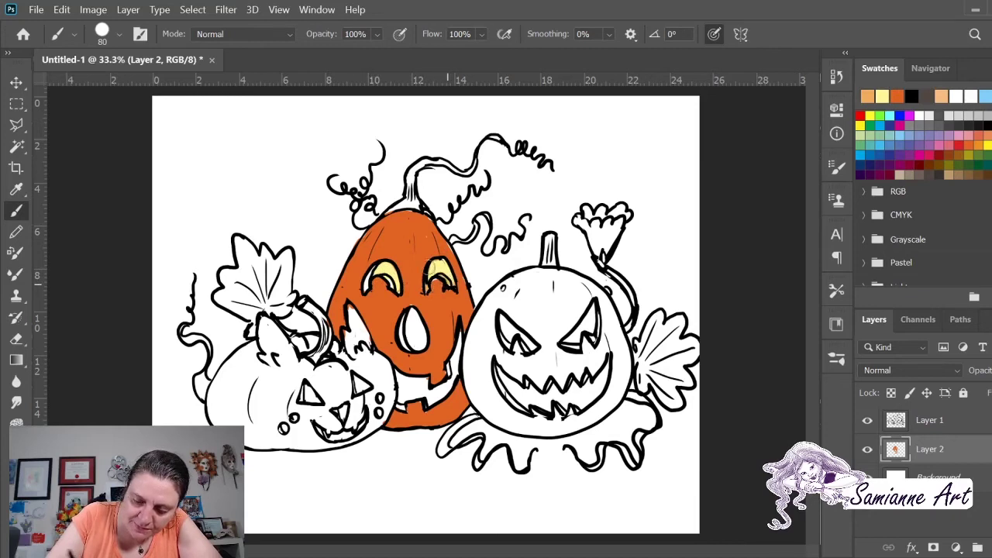
pyautogui.moveTo(364, 285); pyautogui.dragTo(370, 274)
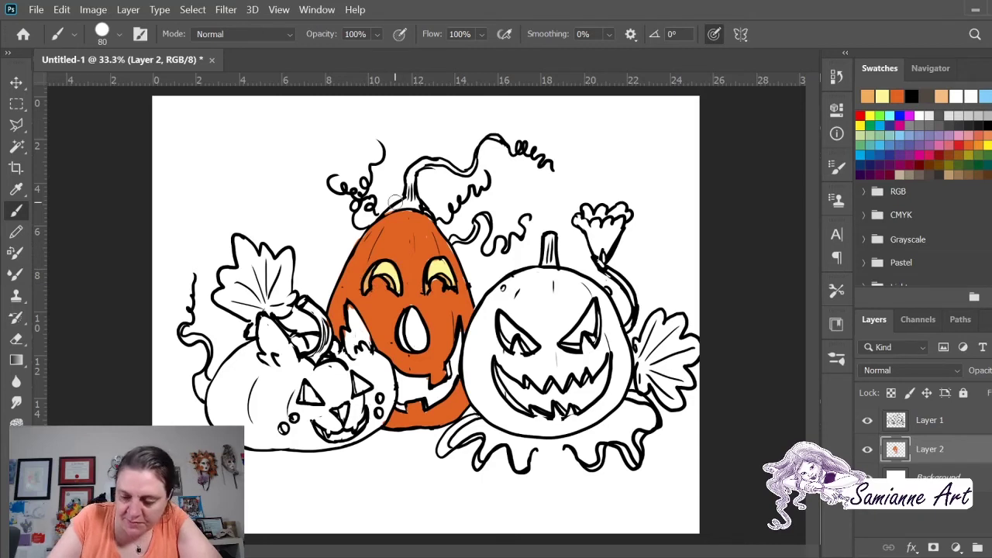
# Colour the tall pumpkin's nose and mouth pale yellow inside, with light orange on their thickness edges.
pyautogui.moveTo(404, 314); pyautogui.dragTo(407, 349)
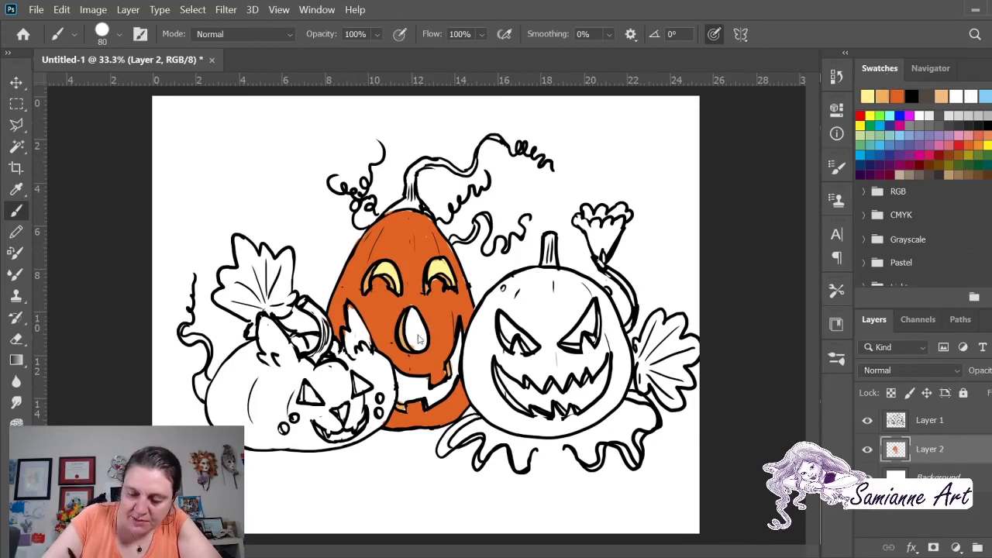
pyautogui.moveTo(406, 315)
pyautogui.mouseDown()
pyautogui.moveTo(415, 339)
pyautogui.moveTo(414, 312)
pyautogui.moveTo(419, 341)
pyautogui.mouseUp()
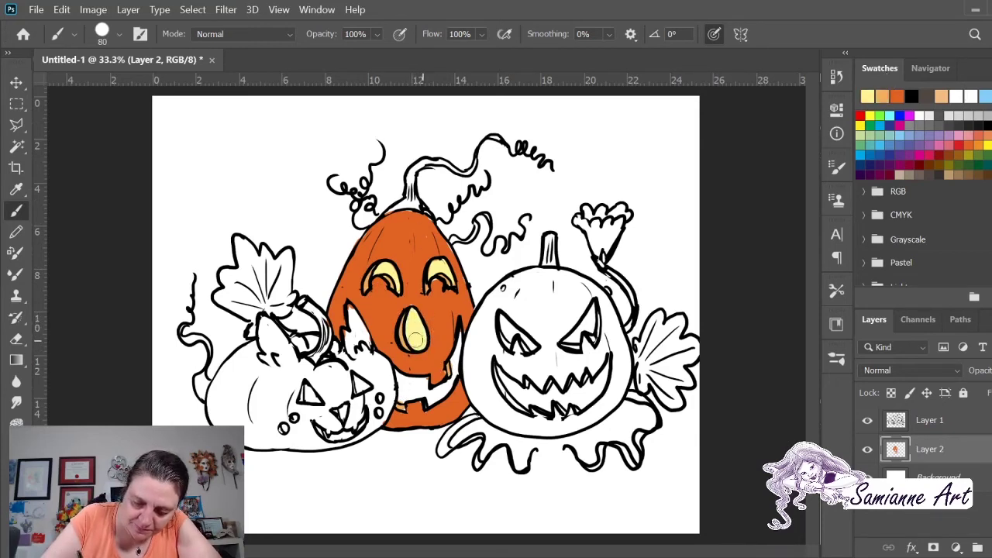
pyautogui.moveTo(401, 395)
pyautogui.mouseDown()
pyautogui.moveTo(399, 378)
pyautogui.moveTo(435, 393)
pyautogui.moveTo(472, 346)
pyautogui.moveTo(455, 370)
pyautogui.moveTo(461, 329)
pyautogui.mouseUp()
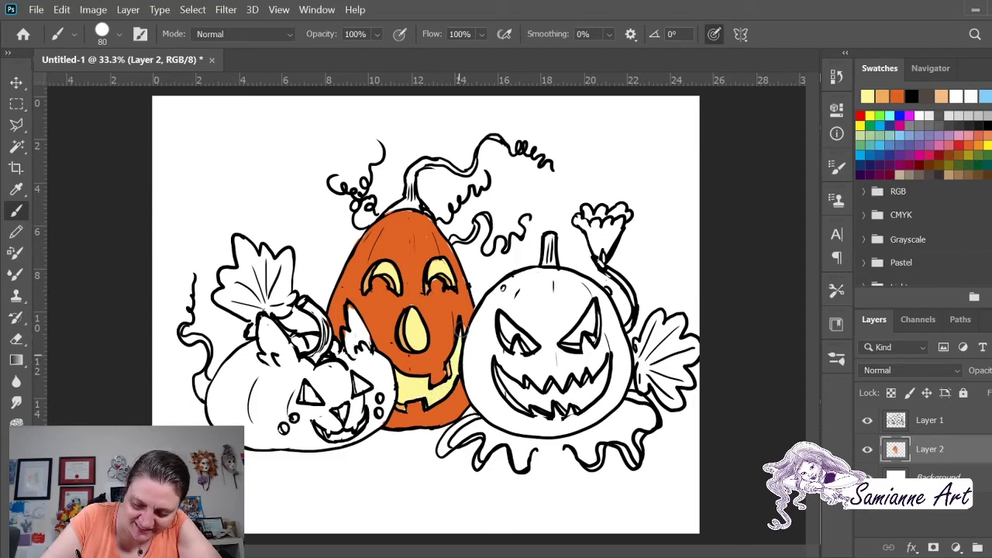
pyautogui.click(882, 96)
pyautogui.moveTo(448, 370); pyautogui.dragTo(449, 369)
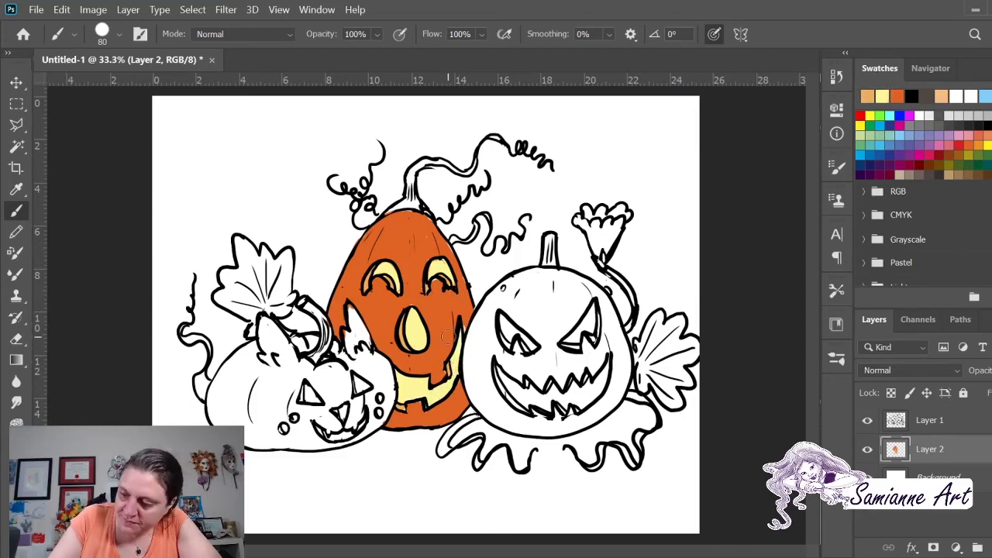
pyautogui.click(882, 96)
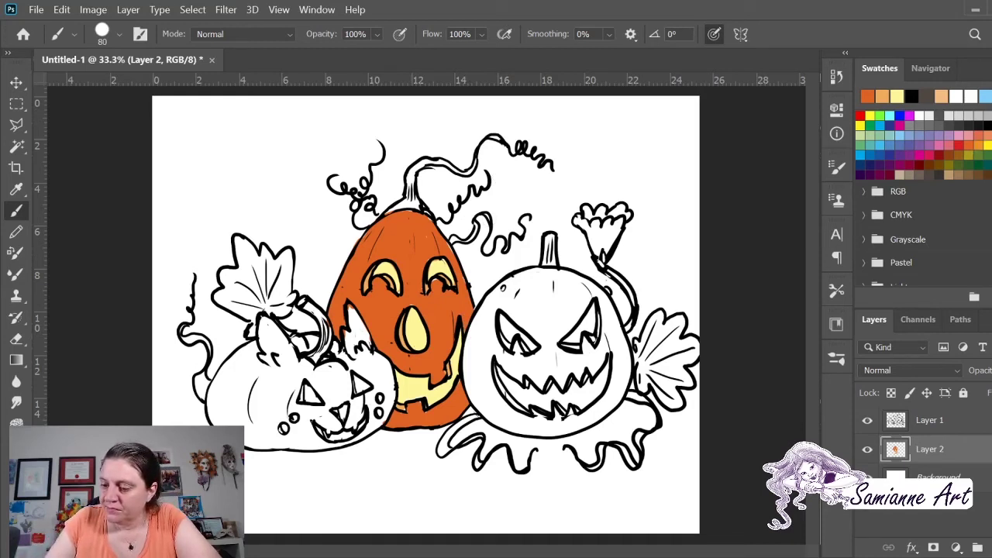
# Try olive-green strokes on the low pumpkin's body.
pyautogui.click(971, 154)
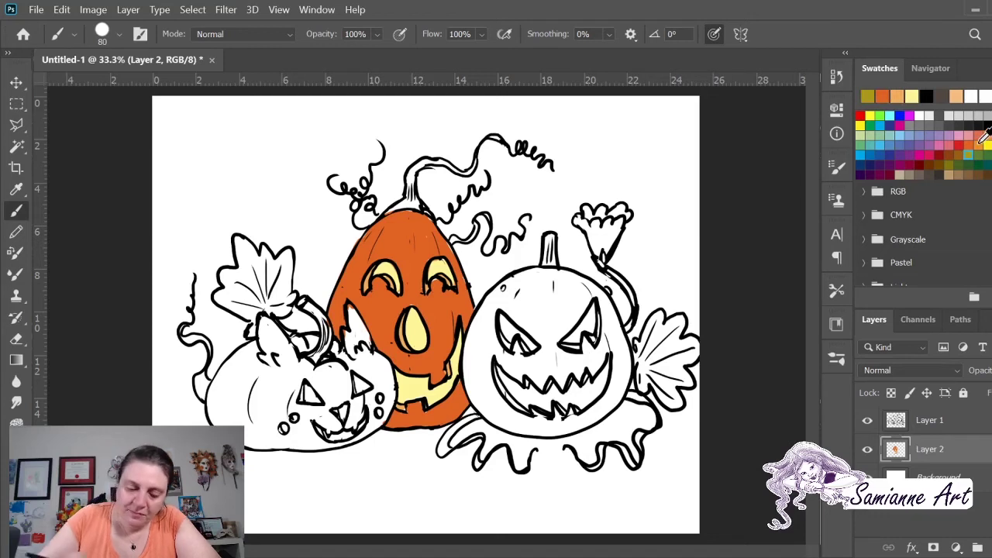
pyautogui.moveTo(238, 368)
pyautogui.mouseDown()
pyautogui.moveTo(252, 376)
pyautogui.moveTo(248, 392)
pyautogui.mouseUp()
pyautogui.moveTo(264, 375); pyautogui.dragTo(276, 407)
pyautogui.moveTo(228, 406); pyautogui.dragTo(242, 426)
pyautogui.moveTo(250, 431); pyautogui.dragTo(273, 445)
pyautogui.moveTo(307, 437); pyautogui.dragTo(320, 441)
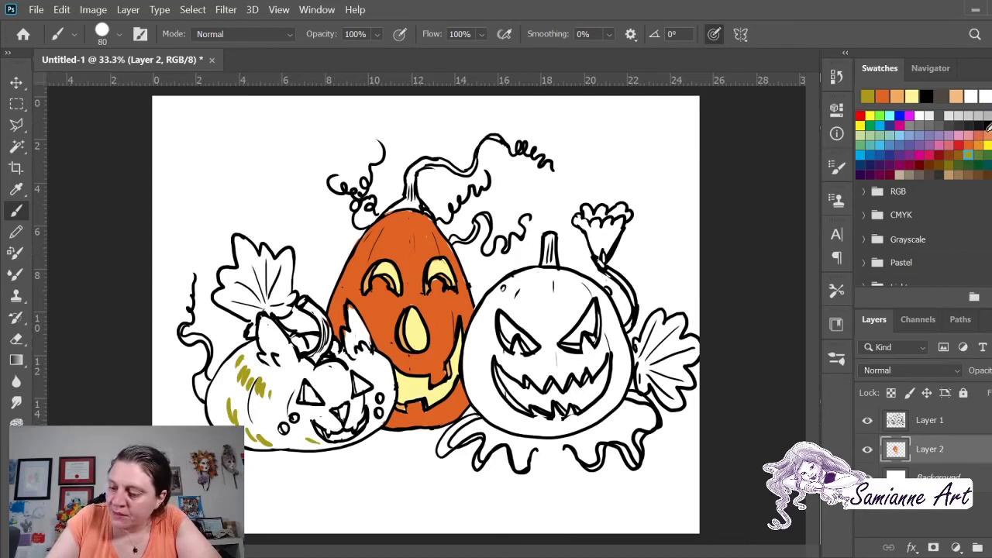
# Paint the left half of the low pumpkin yellow-orange, going around the ear and whisker spots, and undo a stray stroke.
pyautogui.click(978, 144)
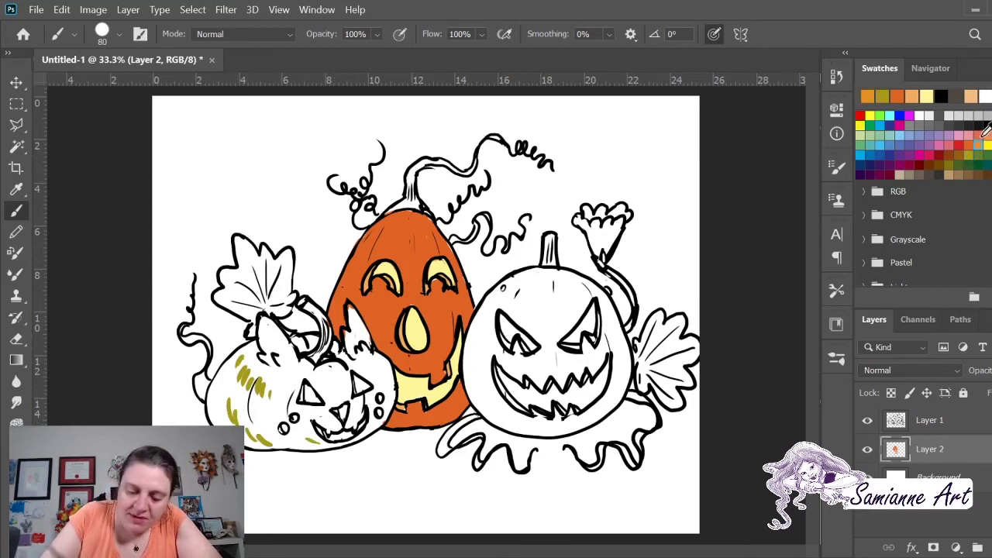
pyautogui.click(249, 351)
pyautogui.moveTo(250, 352)
pyautogui.mouseDown()
pyautogui.moveTo(216, 416)
pyautogui.moveTo(210, 404)
pyautogui.moveTo(225, 416)
pyautogui.moveTo(227, 383)
pyautogui.moveTo(243, 438)
pyautogui.moveTo(263, 437)
pyautogui.moveTo(231, 395)
pyautogui.moveTo(249, 387)
pyautogui.moveTo(241, 361)
pyautogui.moveTo(284, 380)
pyautogui.moveTo(284, 365)
pyautogui.moveTo(308, 370)
pyautogui.moveTo(313, 334)
pyautogui.mouseUp()
pyautogui.moveTo(285, 422)
pyautogui.mouseDown()
pyautogui.moveTo(291, 375)
pyautogui.moveTo(276, 431)
pyautogui.moveTo(295, 377)
pyautogui.moveTo(261, 441)
pyautogui.moveTo(299, 448)
pyautogui.moveTo(280, 418)
pyautogui.moveTo(297, 408)
pyautogui.moveTo(309, 448)
pyautogui.moveTo(277, 437)
pyautogui.moveTo(311, 415)
pyautogui.moveTo(314, 437)
pyautogui.moveTo(324, 430)
pyautogui.mouseUp()
pyautogui.hotkey('ctrl', 'z')
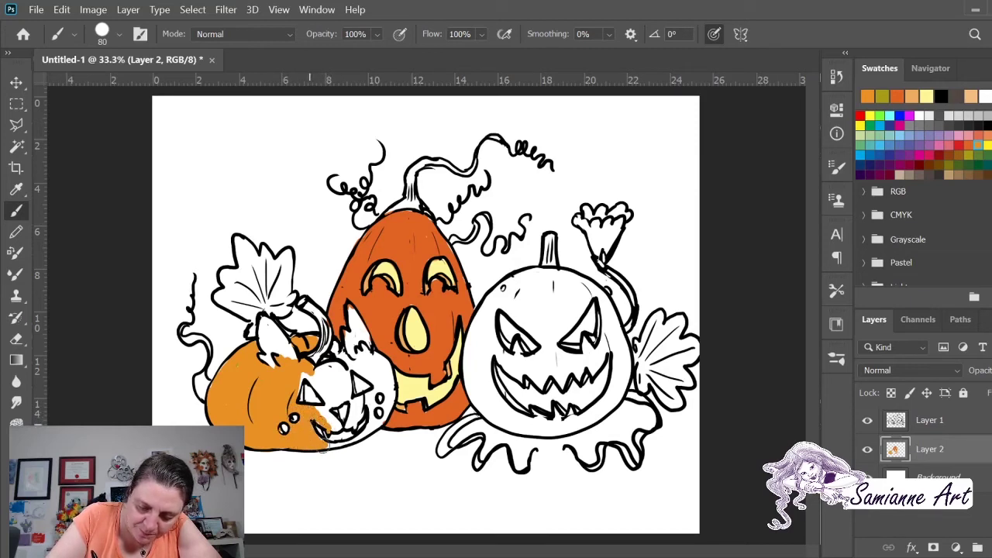
# Fill the low pumpkin's face, right side and chin with the same yellow-orange, leaving the eyes, nose, mouth and ears uncoloured.
pyautogui.moveTo(319, 415)
pyautogui.mouseDown()
pyautogui.moveTo(353, 424)
pyautogui.moveTo(361, 399)
pyautogui.moveTo(342, 426)
pyautogui.moveTo(319, 381)
pyautogui.moveTo(326, 399)
pyautogui.moveTo(329, 383)
pyautogui.moveTo(319, 388)
pyautogui.moveTo(338, 391)
pyautogui.moveTo(334, 380)
pyautogui.moveTo(345, 372)
pyautogui.moveTo(322, 364)
pyautogui.moveTo(348, 386)
pyautogui.mouseUp()
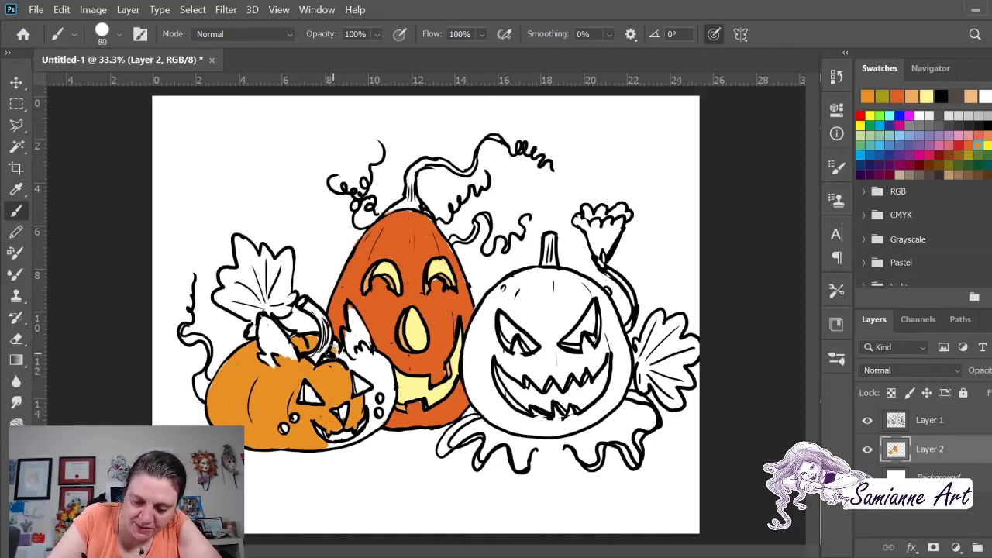
pyautogui.moveTo(340, 357)
pyautogui.mouseDown()
pyautogui.moveTo(364, 361)
pyautogui.moveTo(362, 350)
pyautogui.moveTo(372, 357)
pyautogui.moveTo(386, 379)
pyautogui.moveTo(381, 388)
pyautogui.moveTo(385, 362)
pyautogui.mouseUp()
pyautogui.moveTo(369, 401)
pyautogui.mouseDown()
pyautogui.moveTo(376, 385)
pyautogui.moveTo(378, 405)
pyautogui.moveTo(390, 391)
pyautogui.moveTo(366, 428)
pyautogui.moveTo(384, 418)
pyautogui.mouseUp()
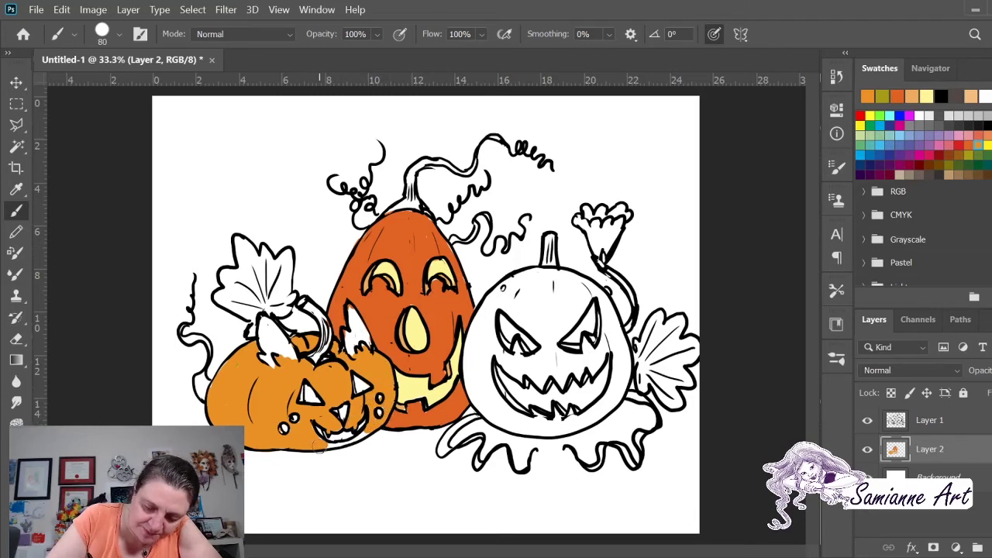
pyautogui.moveTo(318, 446)
pyautogui.mouseDown()
pyautogui.moveTo(360, 434)
pyautogui.moveTo(355, 403)
pyautogui.mouseUp()
pyautogui.moveTo(304, 429); pyautogui.dragTo(331, 441)
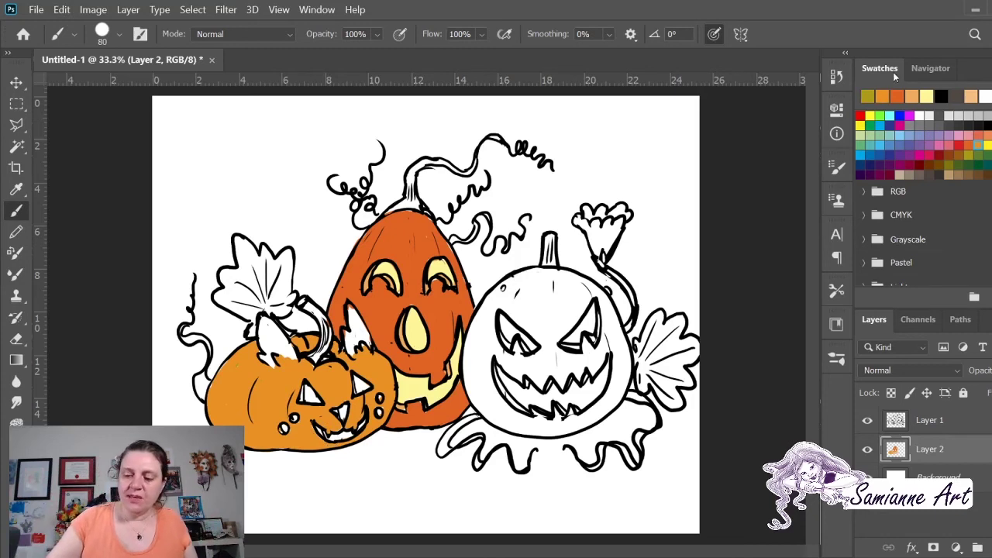
# Add olive-green streaks to the top and lower edge of the low pumpkin and fill both its cat ears olive green.
pyautogui.moveTo(239, 364); pyautogui.dragTo(247, 380)
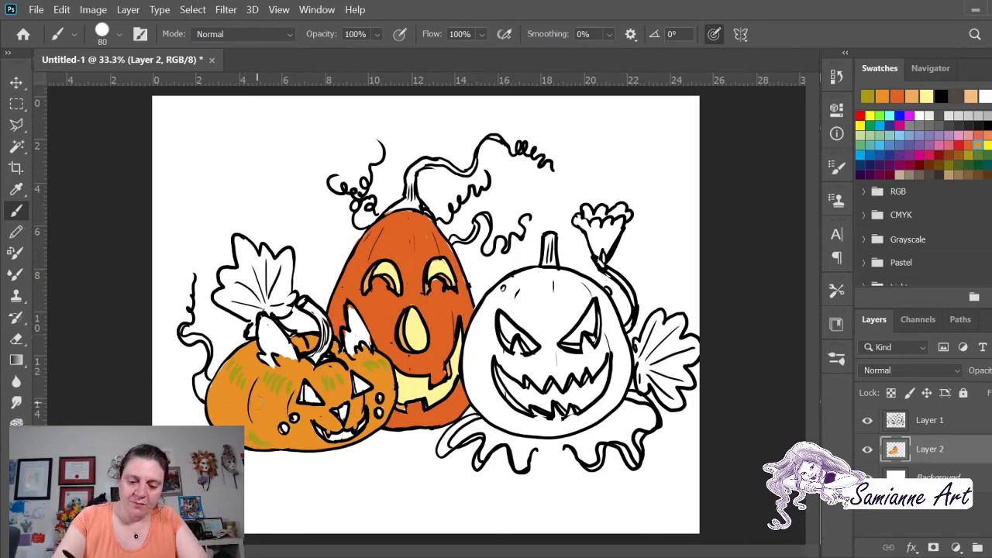
pyautogui.moveTo(264, 360)
pyautogui.mouseDown()
pyautogui.moveTo(262, 327)
pyautogui.moveTo(284, 354)
pyautogui.moveTo(261, 318)
pyautogui.moveTo(284, 349)
pyautogui.moveTo(275, 329)
pyautogui.mouseUp()
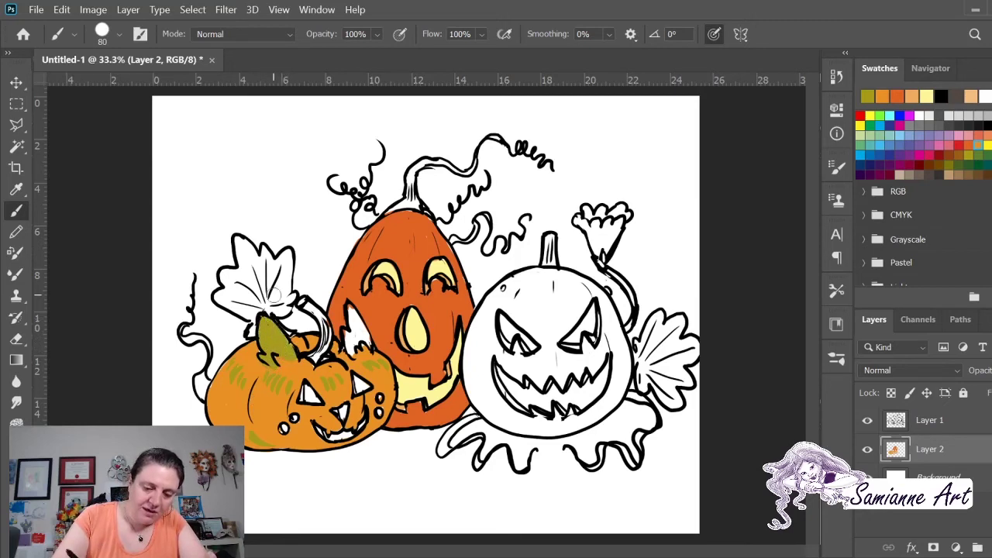
pyautogui.moveTo(345, 347)
pyautogui.mouseDown()
pyautogui.moveTo(349, 318)
pyautogui.moveTo(364, 341)
pyautogui.mouseUp()
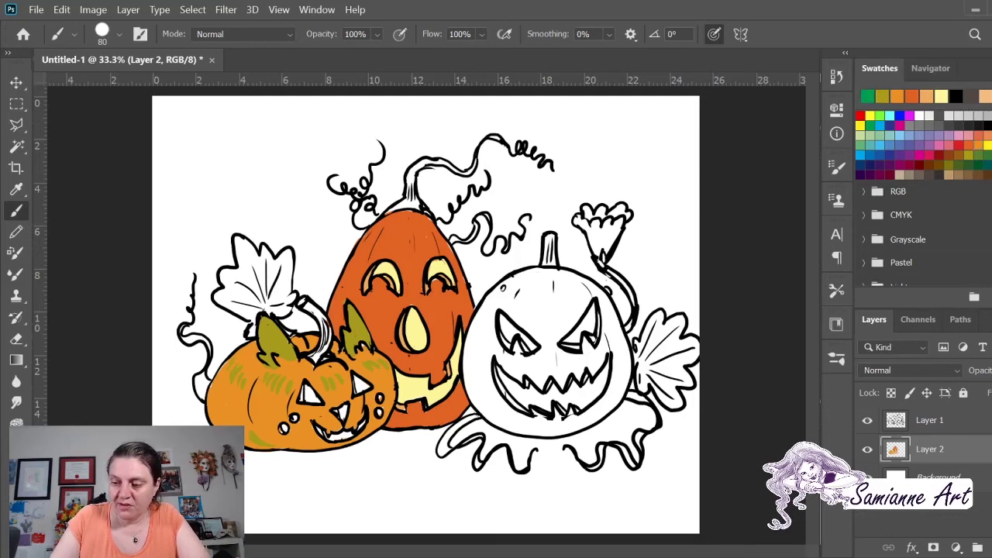
# Colour the leaf and curling vine beside the low pumpkin green, along with the two vines growing from the tall pumpkin.
pyautogui.moveTo(249, 322)
pyautogui.mouseDown()
pyautogui.moveTo(220, 297)
pyautogui.moveTo(230, 310)
pyautogui.moveTo(249, 310)
pyautogui.moveTo(219, 292)
pyautogui.moveTo(234, 286)
pyautogui.moveTo(225, 276)
pyautogui.moveTo(241, 249)
pyautogui.moveTo(242, 262)
pyautogui.moveTo(259, 261)
pyautogui.moveTo(252, 254)
pyautogui.moveTo(247, 316)
pyautogui.moveTo(254, 267)
pyautogui.moveTo(244, 275)
pyautogui.moveTo(258, 299)
pyautogui.moveTo(269, 303)
pyautogui.moveTo(260, 276)
pyautogui.moveTo(273, 311)
pyautogui.moveTo(285, 312)
pyautogui.moveTo(275, 314)
pyautogui.moveTo(270, 307)
pyautogui.moveTo(286, 313)
pyautogui.moveTo(293, 295)
pyautogui.moveTo(271, 274)
pyautogui.moveTo(266, 300)
pyautogui.moveTo(279, 307)
pyautogui.moveTo(264, 249)
pyautogui.moveTo(275, 270)
pyautogui.moveTo(287, 254)
pyautogui.moveTo(284, 286)
pyautogui.mouseUp()
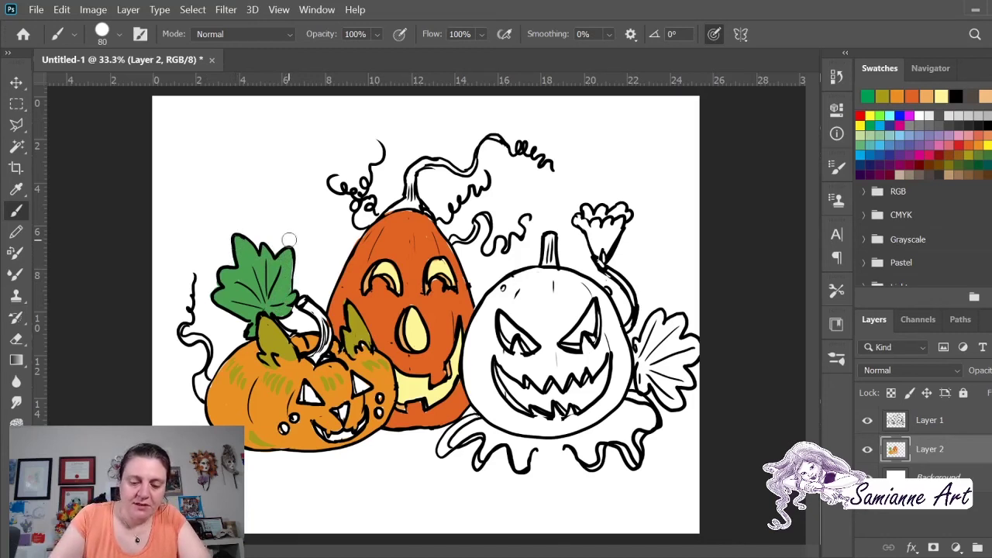
pyautogui.moveTo(198, 376)
pyautogui.mouseDown()
pyautogui.moveTo(206, 341)
pyautogui.moveTo(181, 335)
pyautogui.moveTo(203, 344)
pyautogui.moveTo(185, 321)
pyautogui.mouseUp()
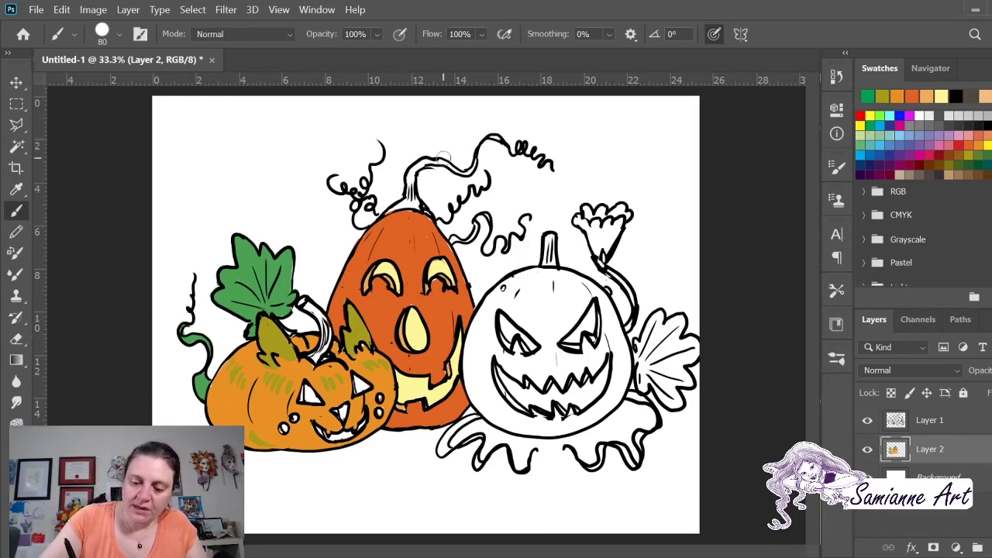
pyautogui.moveTo(432, 159)
pyautogui.mouseDown()
pyautogui.moveTo(467, 172)
pyautogui.moveTo(475, 163)
pyautogui.moveTo(454, 167)
pyautogui.mouseUp()
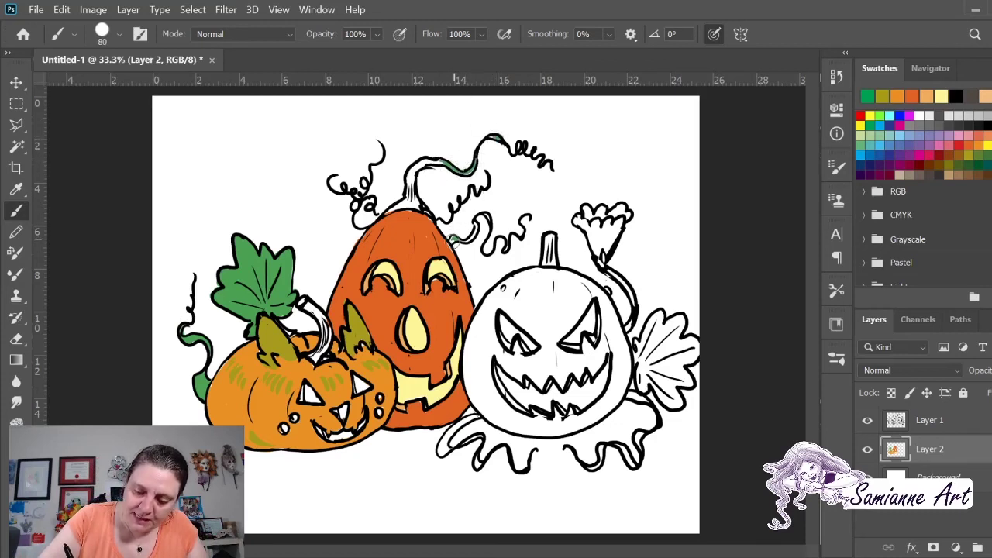
pyautogui.moveTo(454, 242); pyautogui.dragTo(478, 227)
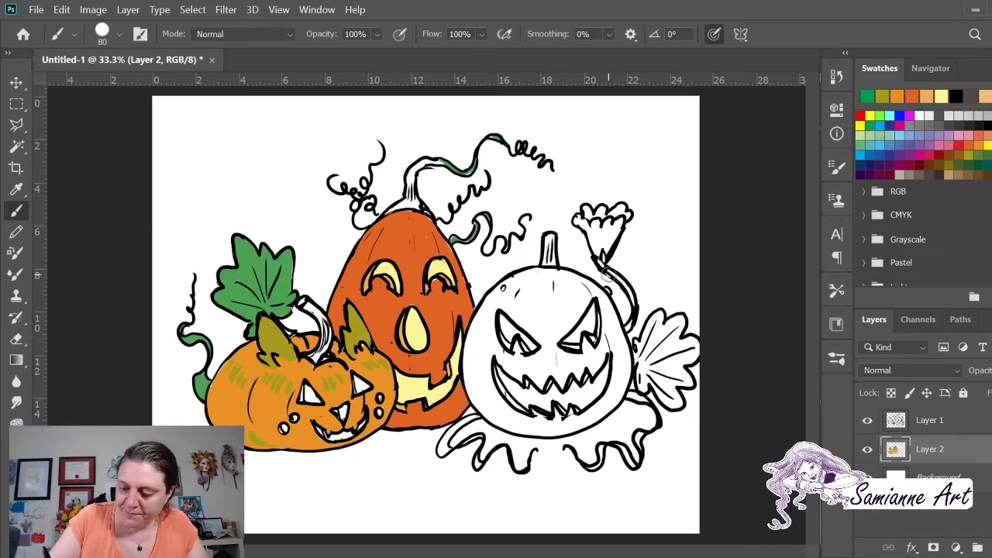
# Fill the round pumpkin's leaf and surrounding vines green, and colour the tall pumpkin's stem the same green.
pyautogui.moveTo(603, 265)
pyautogui.mouseDown()
pyautogui.moveTo(635, 313)
pyautogui.moveTo(616, 320)
pyautogui.moveTo(608, 282)
pyautogui.moveTo(643, 375)
pyautogui.moveTo(646, 365)
pyautogui.moveTo(666, 403)
pyautogui.moveTo(691, 380)
pyautogui.mouseUp()
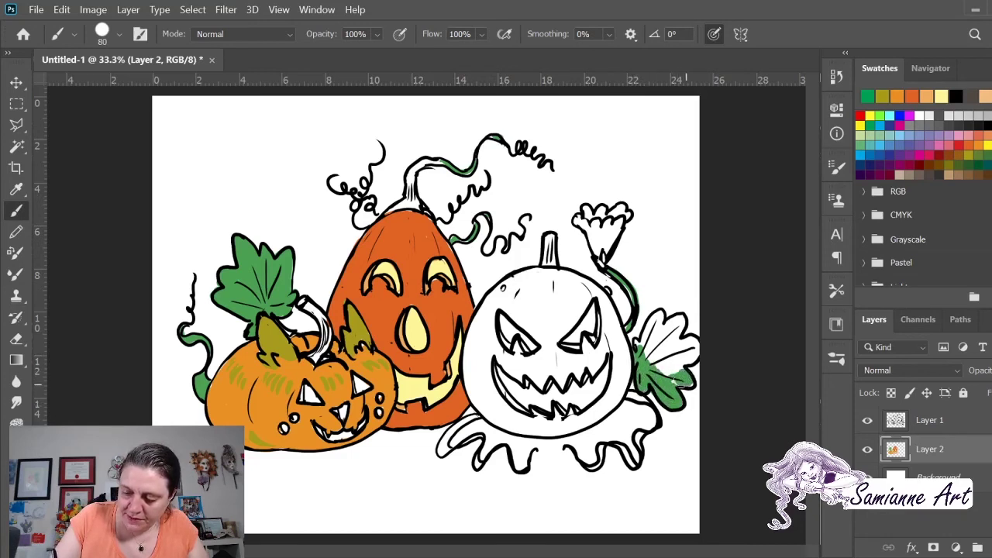
pyautogui.moveTo(637, 341)
pyautogui.mouseDown()
pyautogui.moveTo(655, 314)
pyautogui.moveTo(658, 352)
pyautogui.moveTo(665, 324)
pyautogui.moveTo(682, 334)
pyautogui.moveTo(655, 352)
pyautogui.moveTo(692, 384)
pyautogui.moveTo(681, 358)
pyautogui.moveTo(689, 345)
pyautogui.mouseUp()
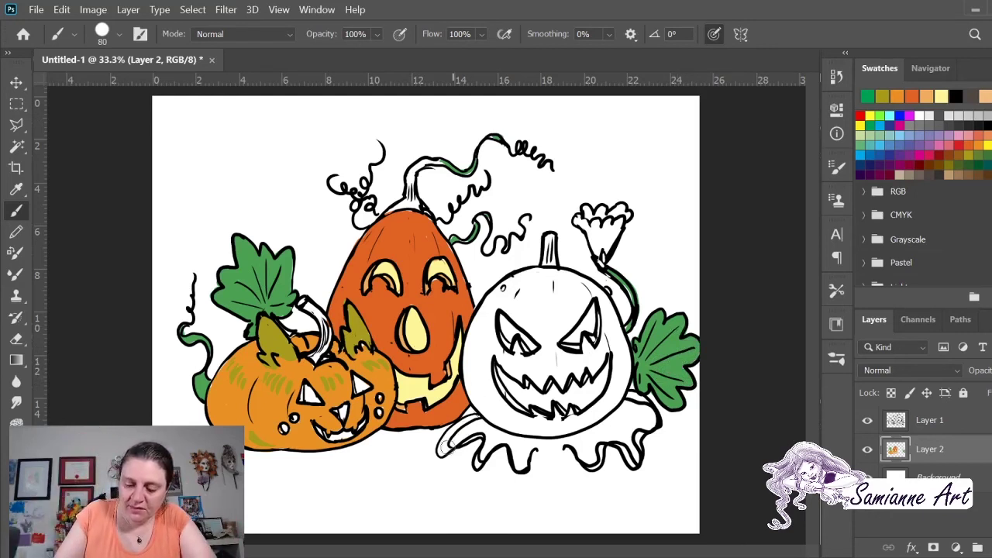
pyautogui.moveTo(448, 447)
pyautogui.mouseDown()
pyautogui.moveTo(438, 451)
pyautogui.moveTo(475, 417)
pyautogui.mouseUp()
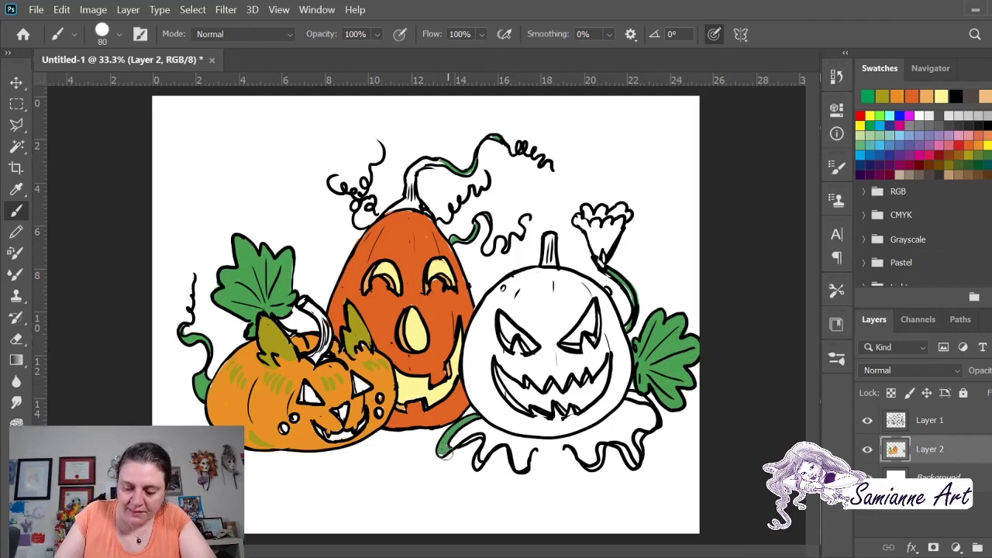
pyautogui.moveTo(469, 439); pyautogui.dragTo(482, 463)
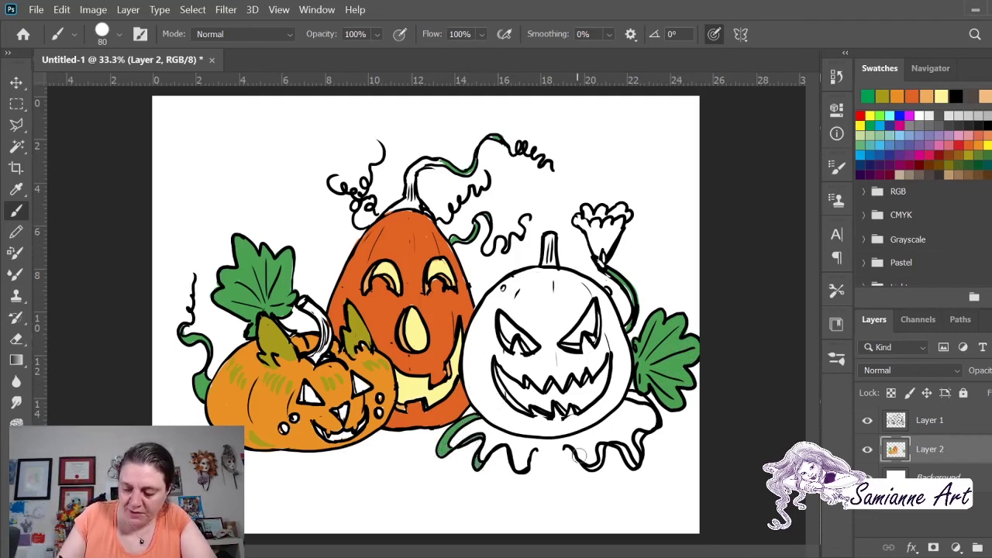
pyautogui.moveTo(580, 456)
pyautogui.mouseDown()
pyautogui.moveTo(613, 424)
pyautogui.moveTo(644, 450)
pyautogui.moveTo(615, 450)
pyautogui.moveTo(634, 466)
pyautogui.moveTo(646, 438)
pyautogui.moveTo(630, 467)
pyautogui.mouseUp()
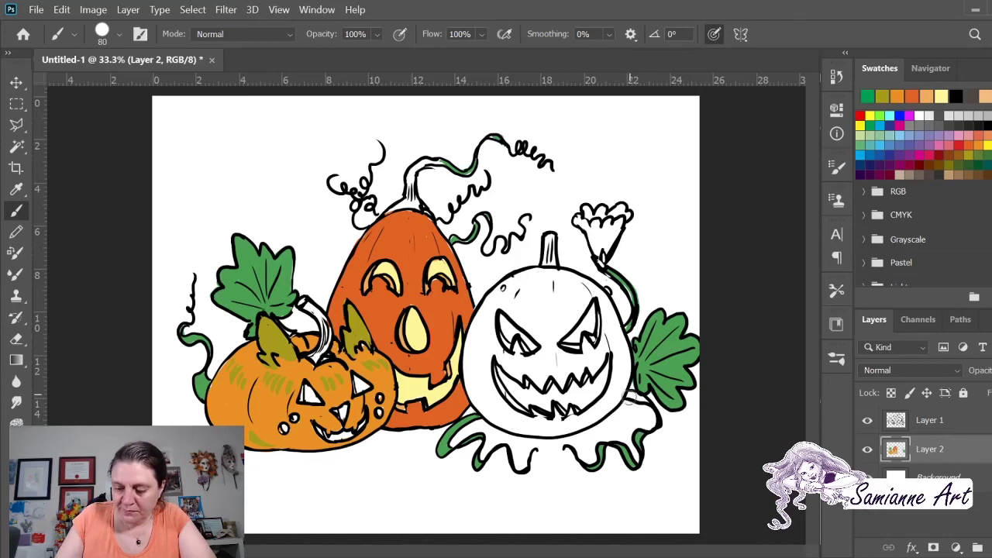
pyautogui.moveTo(629, 399); pyautogui.dragTo(658, 409)
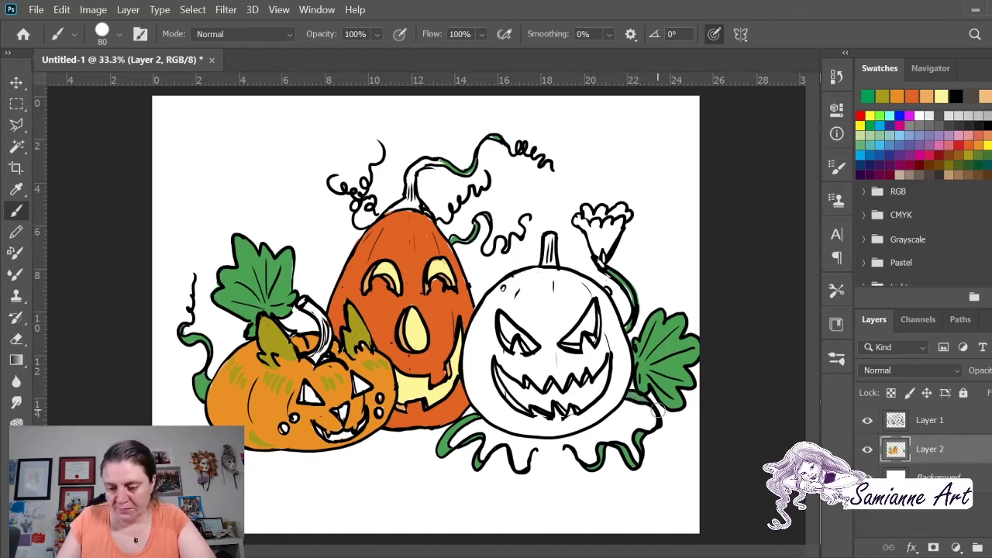
pyautogui.moveTo(439, 163)
pyautogui.mouseDown()
pyautogui.moveTo(422, 164)
pyautogui.moveTo(411, 197)
pyautogui.moveTo(395, 206)
pyautogui.moveTo(426, 208)
pyautogui.mouseUp()
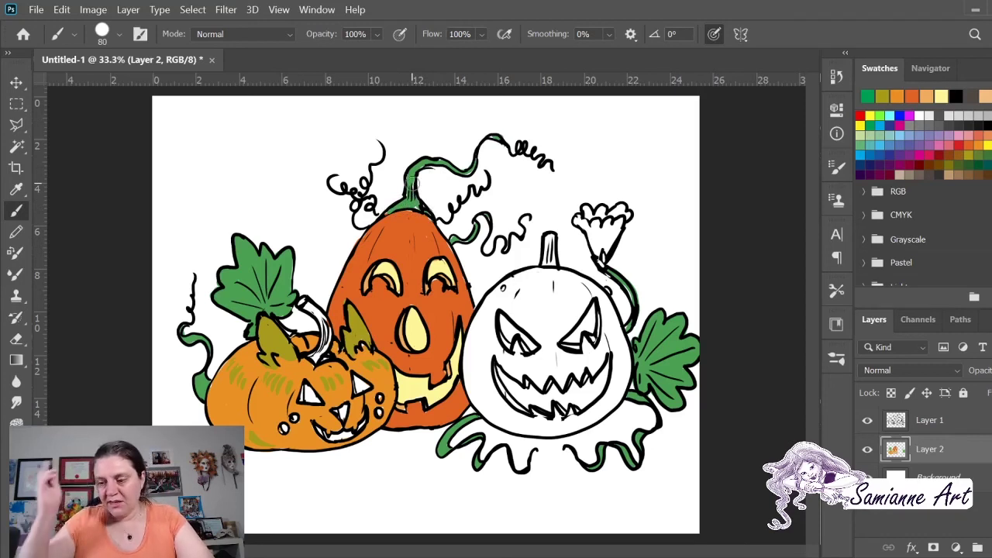
# Colour the stems of the round and low pumpkins brown.
pyautogui.click(969, 175)
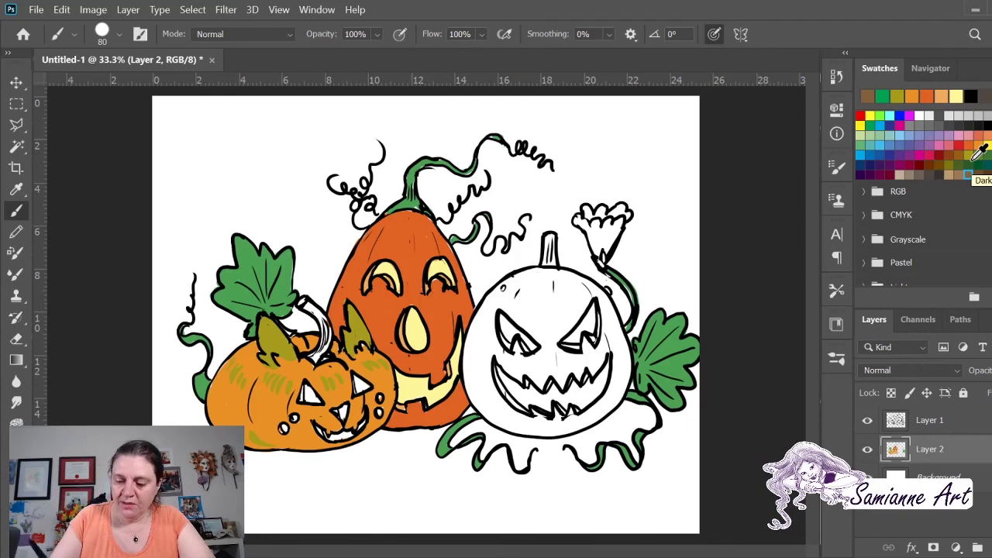
pyautogui.moveTo(549, 237)
pyautogui.mouseDown()
pyautogui.moveTo(547, 269)
pyautogui.moveTo(551, 245)
pyautogui.moveTo(552, 264)
pyautogui.moveTo(557, 252)
pyautogui.mouseUp()
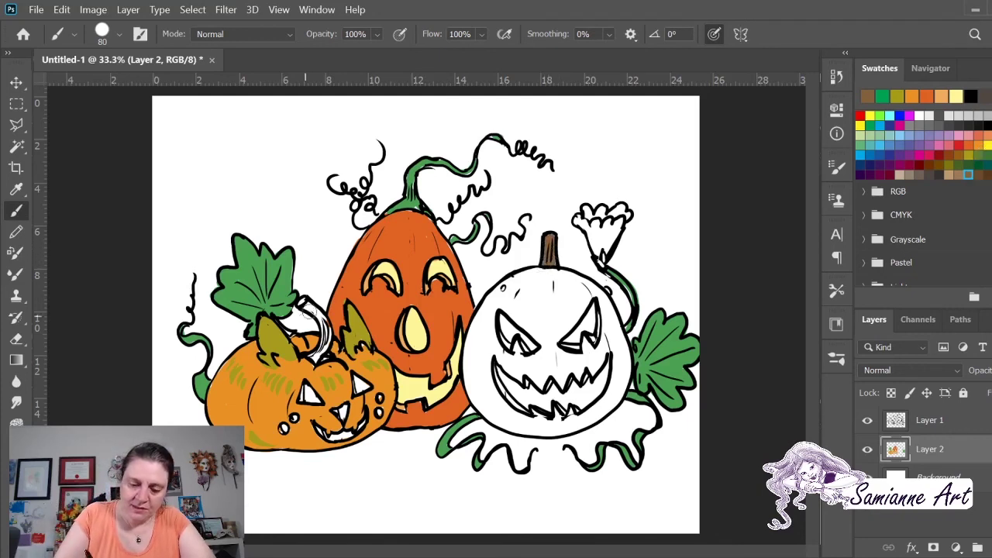
pyautogui.moveTo(303, 302)
pyautogui.mouseDown()
pyautogui.moveTo(321, 353)
pyautogui.moveTo(312, 361)
pyautogui.mouseUp()
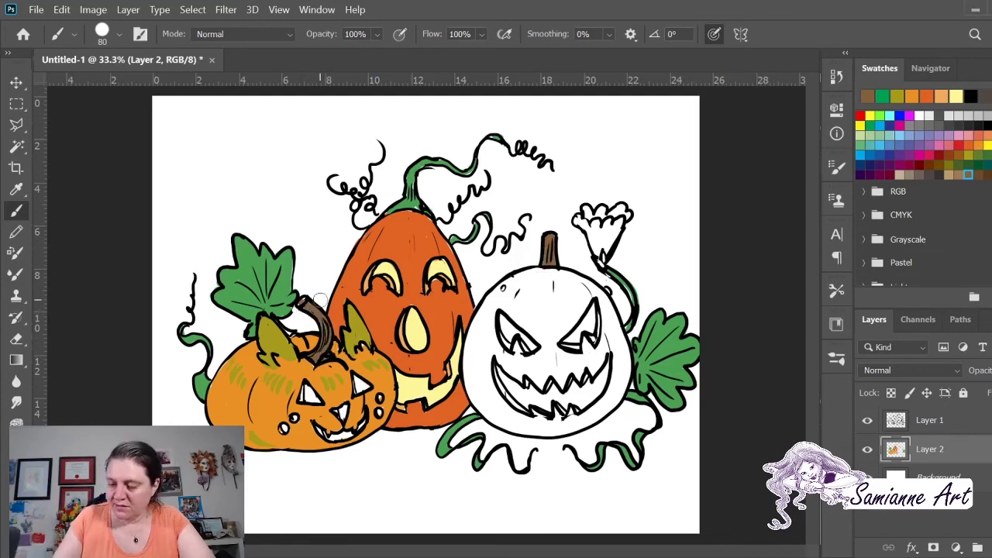
# Fill the low pumpkin's eyes, nose and mouth with pale yellow.
pyautogui.click(957, 95)
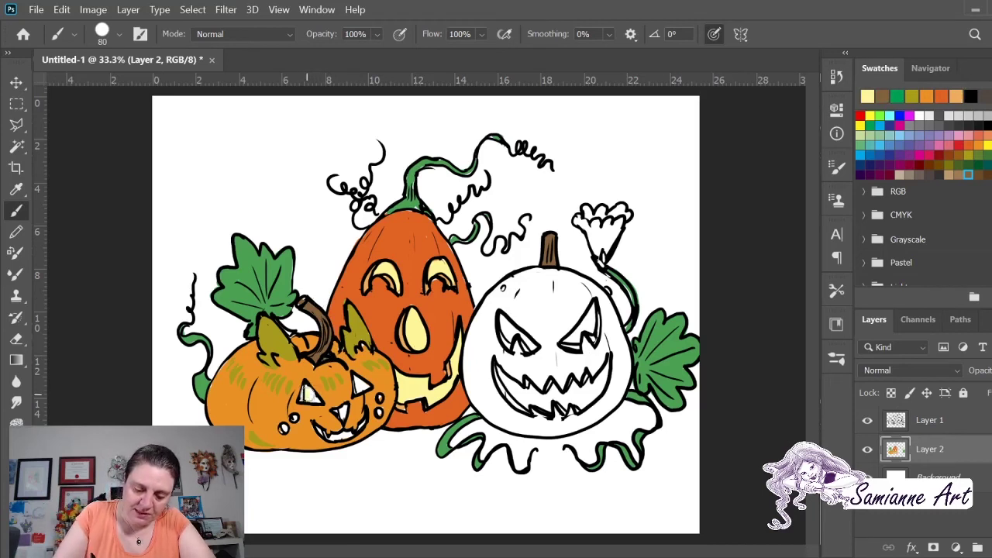
pyautogui.moveTo(358, 387); pyautogui.dragTo(362, 386)
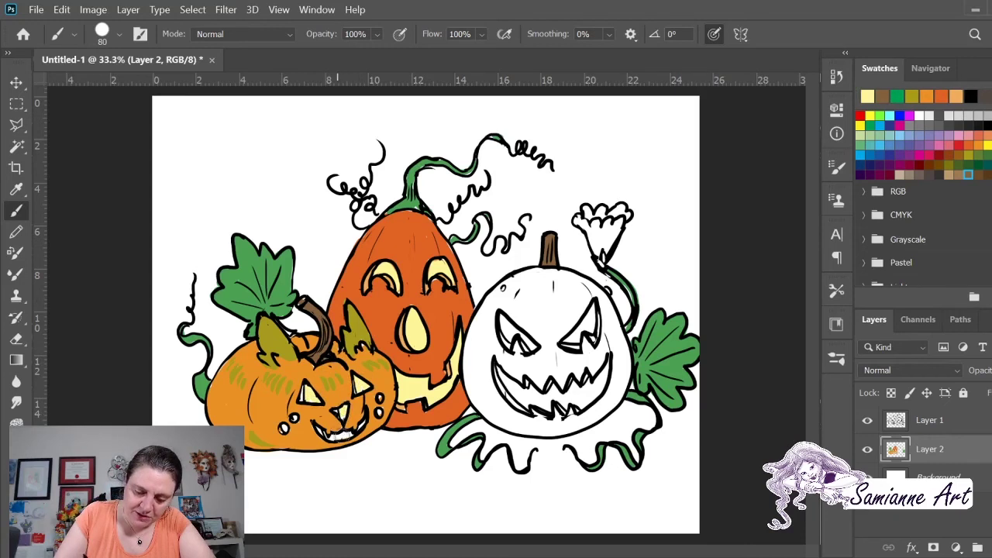
pyautogui.moveTo(319, 435); pyautogui.dragTo(334, 432)
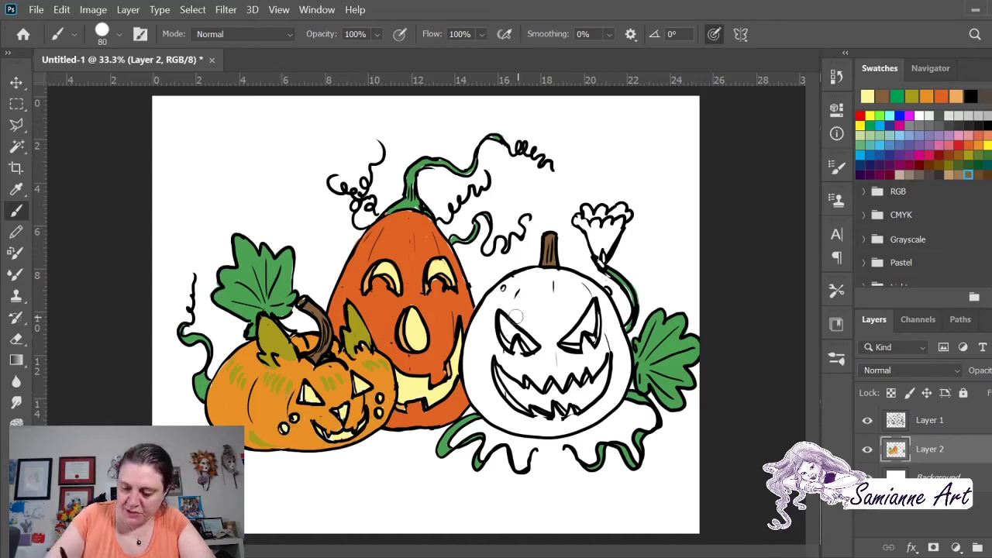
# Fill the round pumpkin's eyes and mouth and the flower above it with pale yellow.
pyautogui.moveTo(515, 316)
pyautogui.mouseDown()
pyautogui.moveTo(502, 325)
pyautogui.moveTo(509, 338)
pyautogui.moveTo(513, 328)
pyautogui.moveTo(532, 345)
pyautogui.moveTo(573, 341)
pyautogui.moveTo(591, 314)
pyautogui.mouseUp()
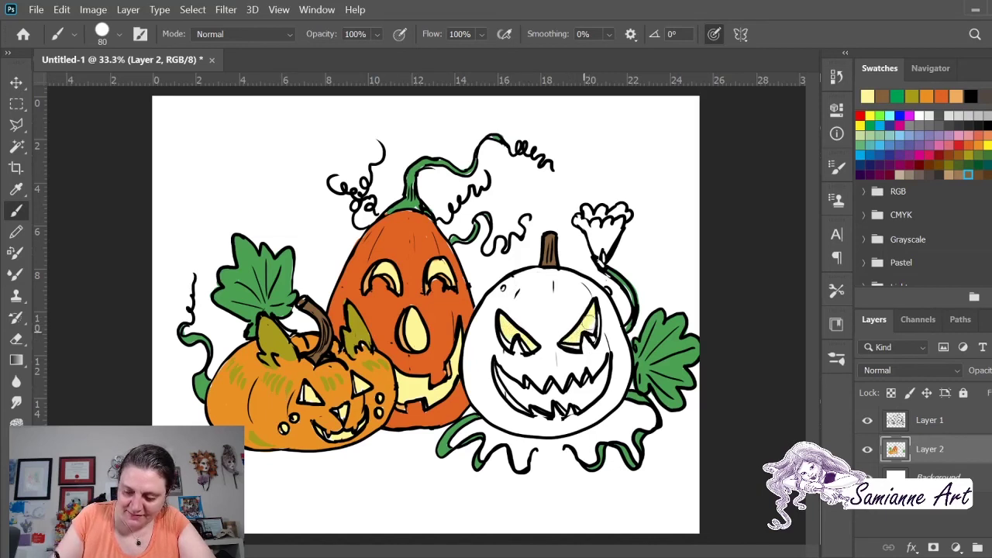
pyautogui.moveTo(498, 373)
pyautogui.mouseDown()
pyautogui.moveTo(524, 401)
pyautogui.moveTo(568, 400)
pyautogui.moveTo(593, 380)
pyautogui.moveTo(587, 388)
pyautogui.mouseUp()
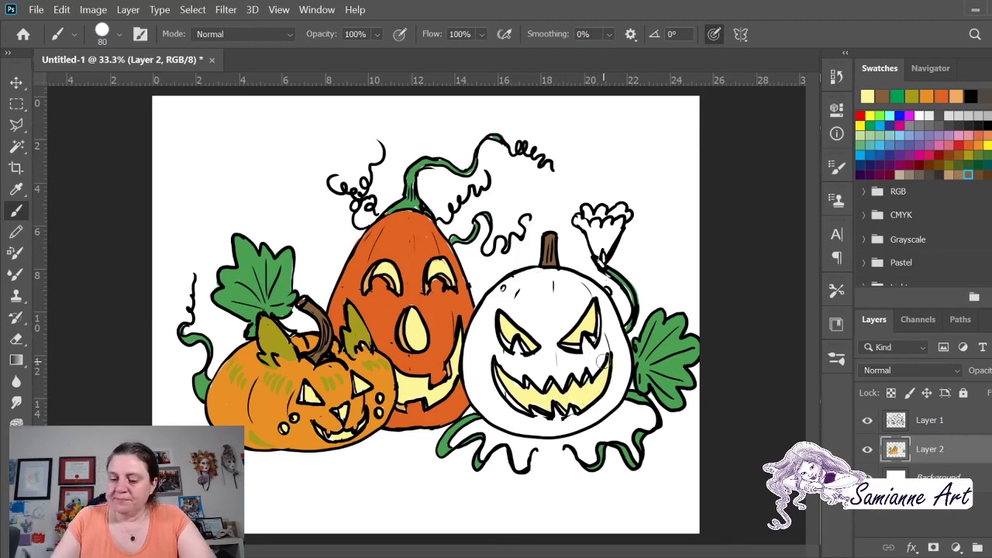
pyautogui.moveTo(581, 220)
pyautogui.mouseDown()
pyautogui.moveTo(592, 242)
pyautogui.moveTo(590, 217)
pyautogui.moveTo(605, 236)
pyautogui.moveTo(620, 219)
pyautogui.moveTo(603, 231)
pyautogui.moveTo(606, 245)
pyautogui.mouseUp()
# Paint olive streaks around the round pumpkin's top and edges at 38% brush opacity, and soften them with white.
pyautogui.click(980, 132)
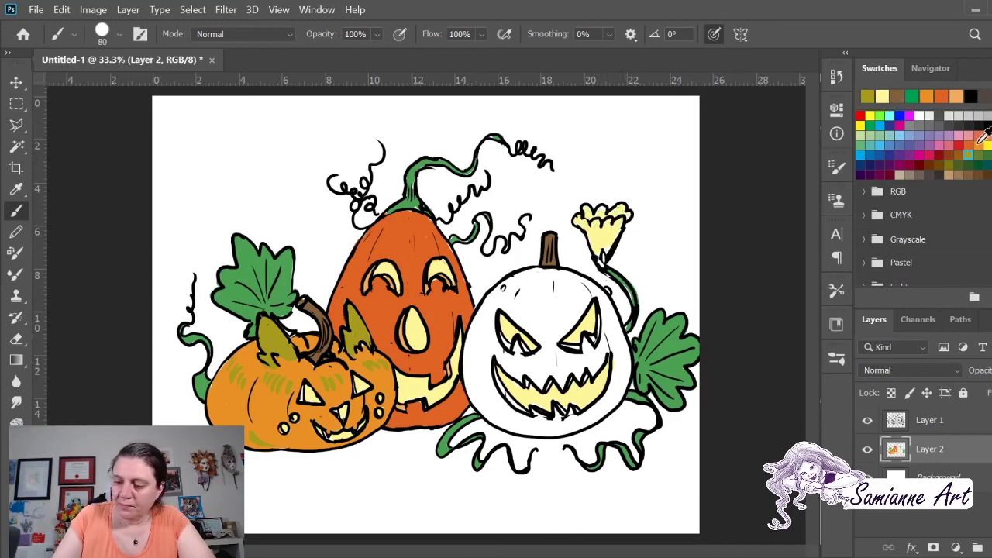
pyautogui.click(377, 33)
pyautogui.moveTo(409, 51); pyautogui.dragTo(359, 51)
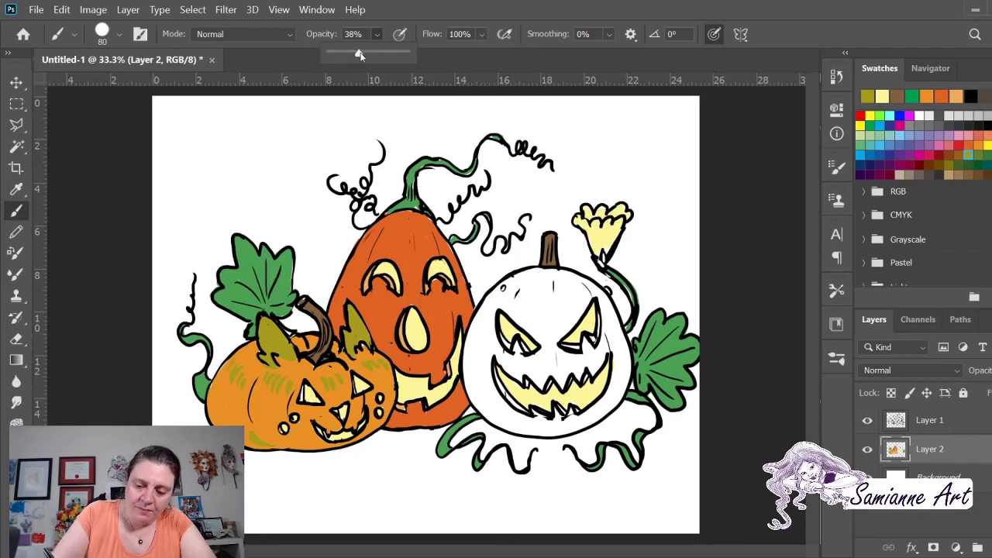
pyautogui.moveTo(515, 287)
pyautogui.mouseDown()
pyautogui.moveTo(501, 293)
pyautogui.moveTo(541, 314)
pyautogui.moveTo(566, 276)
pyautogui.moveTo(560, 291)
pyautogui.moveTo(587, 288)
pyautogui.mouseUp()
pyautogui.moveTo(477, 369)
pyautogui.mouseDown()
pyautogui.moveTo(511, 424)
pyautogui.moveTo(540, 433)
pyautogui.moveTo(562, 405)
pyautogui.moveTo(566, 363)
pyautogui.moveTo(568, 428)
pyautogui.moveTo(572, 373)
pyautogui.moveTo(554, 429)
pyautogui.moveTo(590, 414)
pyautogui.moveTo(570, 431)
pyautogui.moveTo(610, 348)
pyautogui.mouseUp()
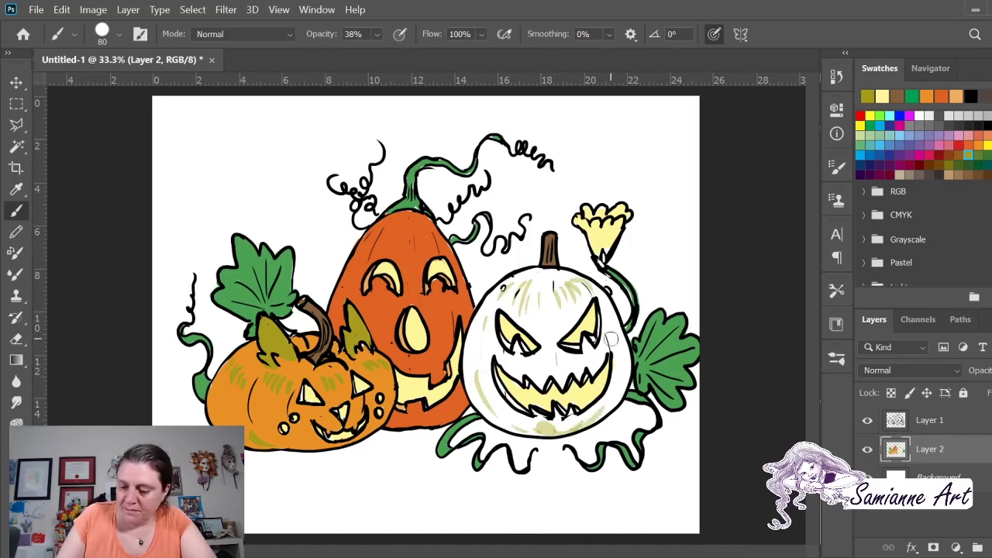
pyautogui.click(919, 115)
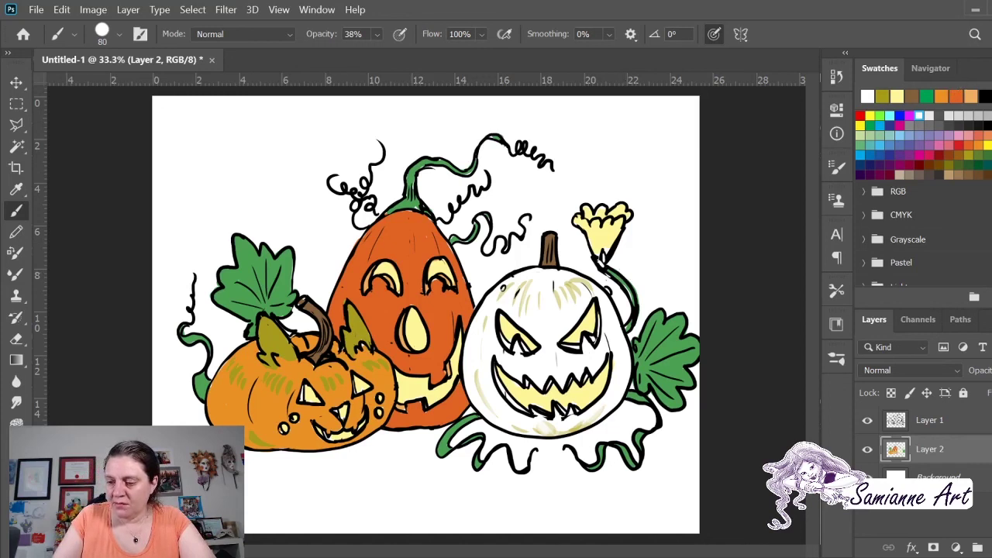
# Set the brush to yellow-orange at 100% opacity for touching up the low pumpkin's eyes.
pyautogui.click(986, 130)
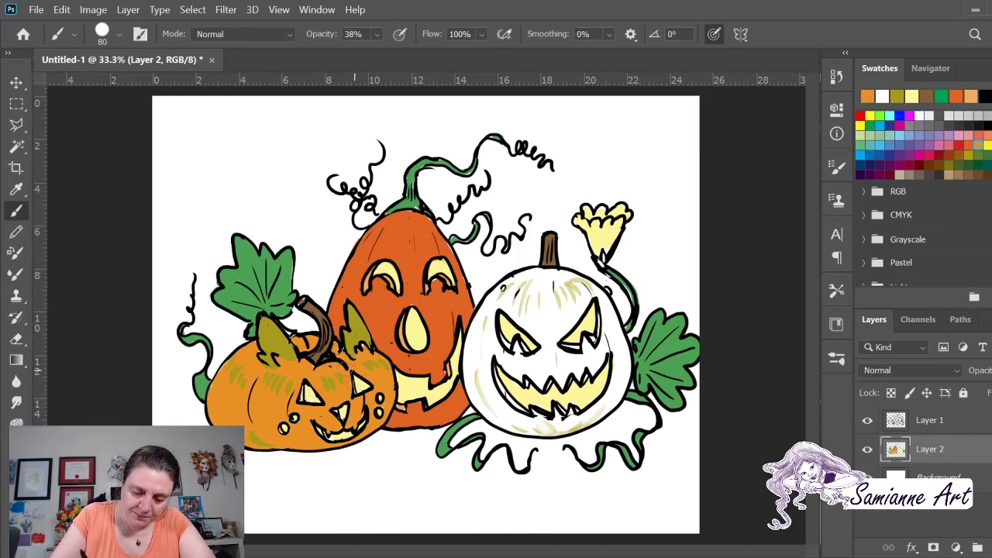
pyautogui.click(379, 35)
pyautogui.moveTo(389, 54); pyautogui.dragTo(442, 54)
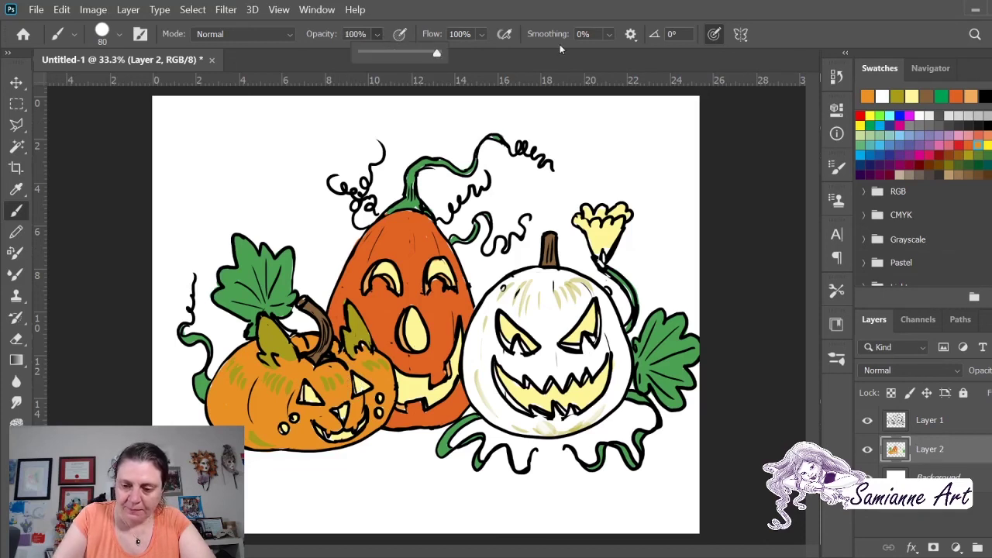
pyautogui.click(559, 44)
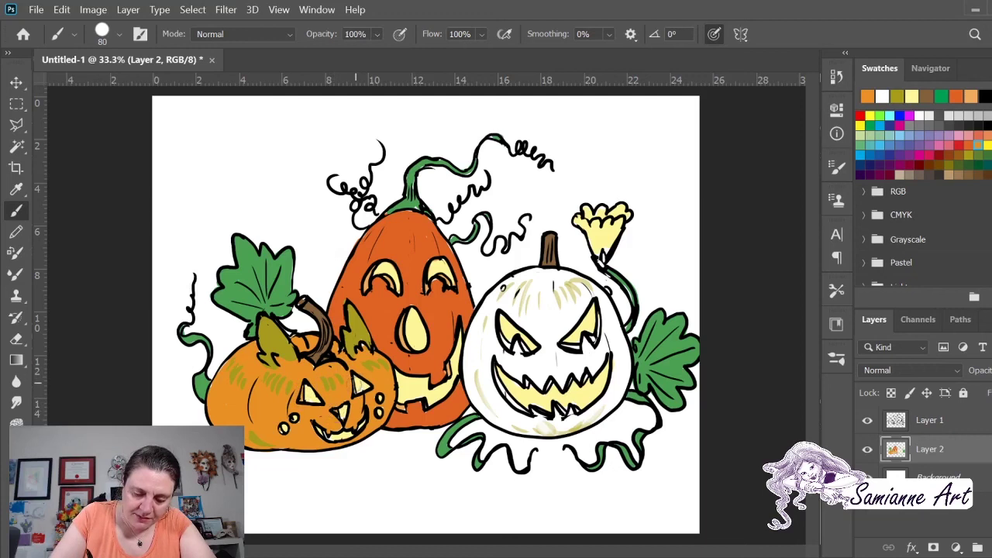
# Shade the thickness edges of the round pumpkin's eyes and mouth with a light olive.
pyautogui.click(969, 154)
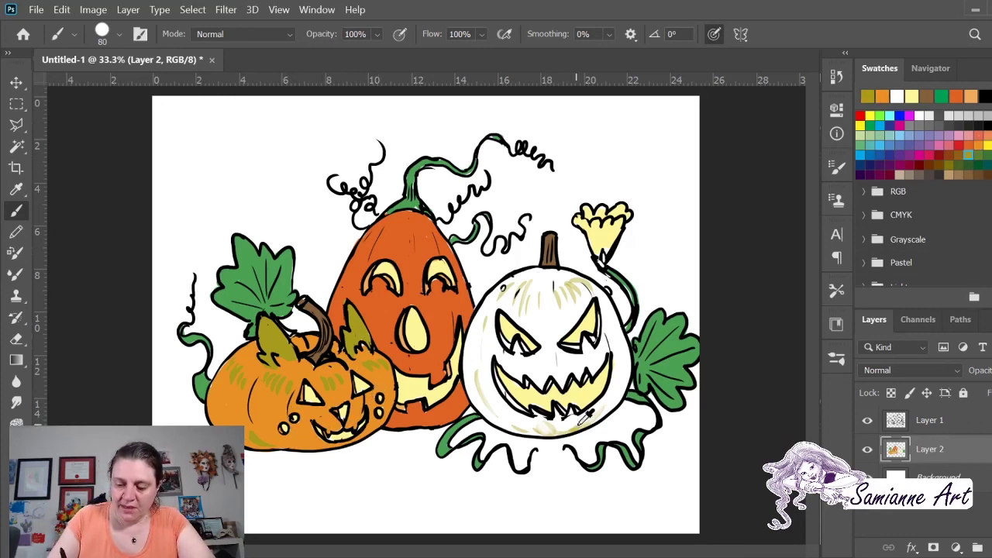
pyautogui.moveTo(586, 417); pyautogui.dragTo(573, 391)
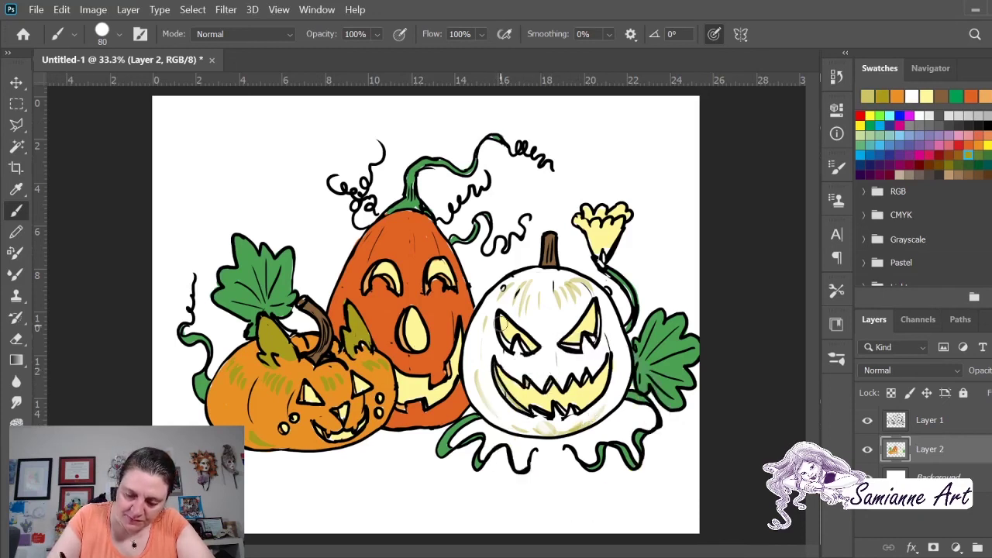
pyautogui.moveTo(504, 326)
pyautogui.mouseDown()
pyautogui.moveTo(524, 346)
pyautogui.moveTo(595, 336)
pyautogui.mouseUp()
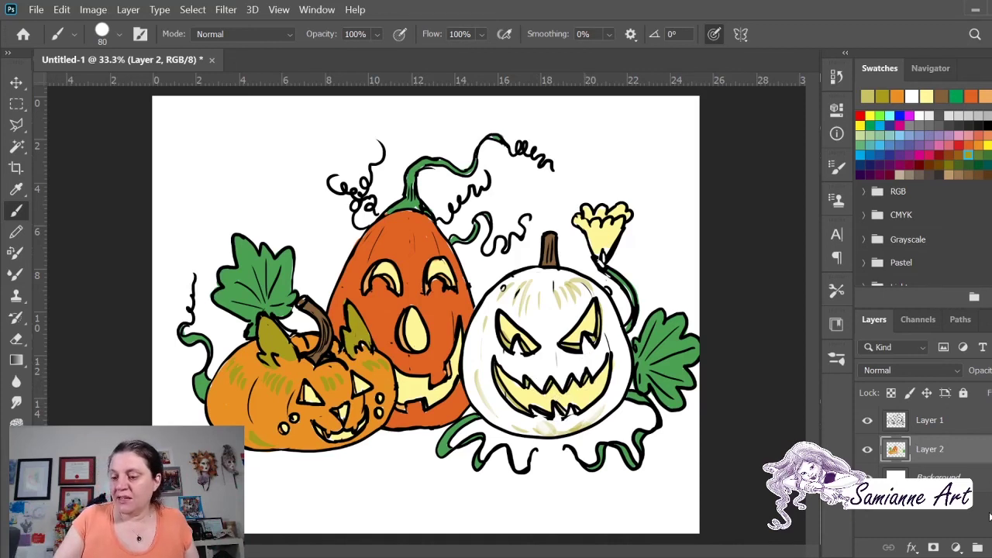
# Prepare a grey-brown brush at size 175 and add a new layer directly above the background.
pyautogui.click(908, 175)
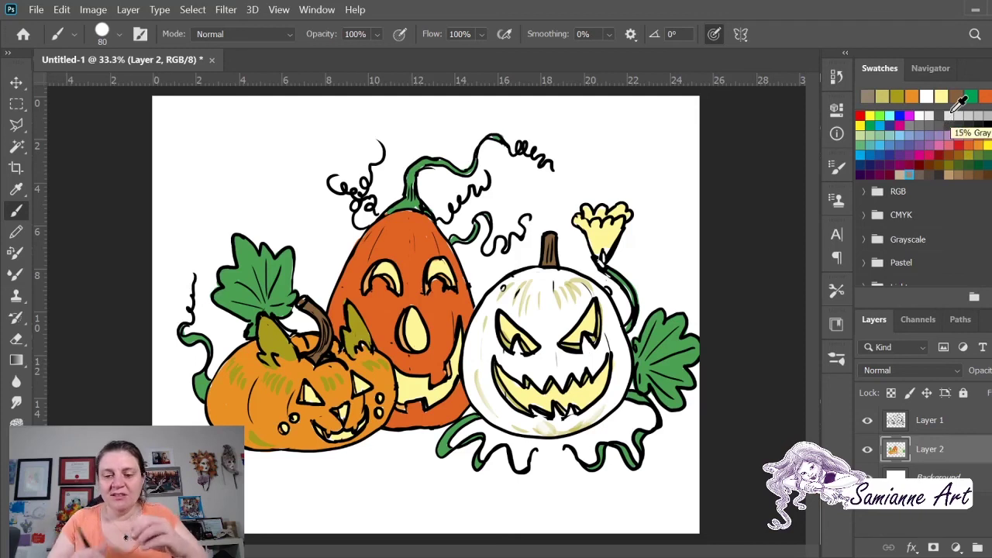
pyautogui.press(']')
pyautogui.press(']')
pyautogui.press(']')
pyautogui.press(']')
pyautogui.press(']')
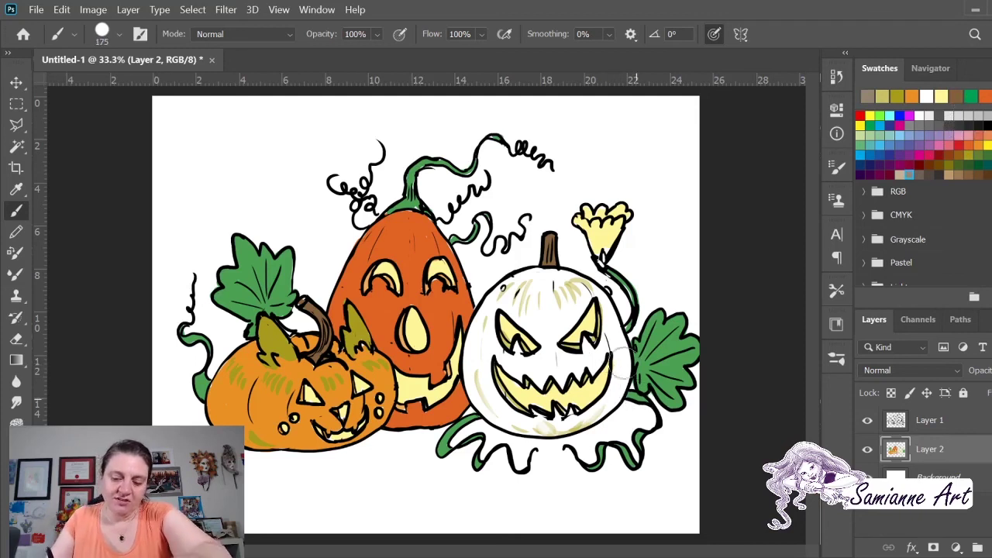
pyautogui.click(975, 478)
pyautogui.click(990, 547)
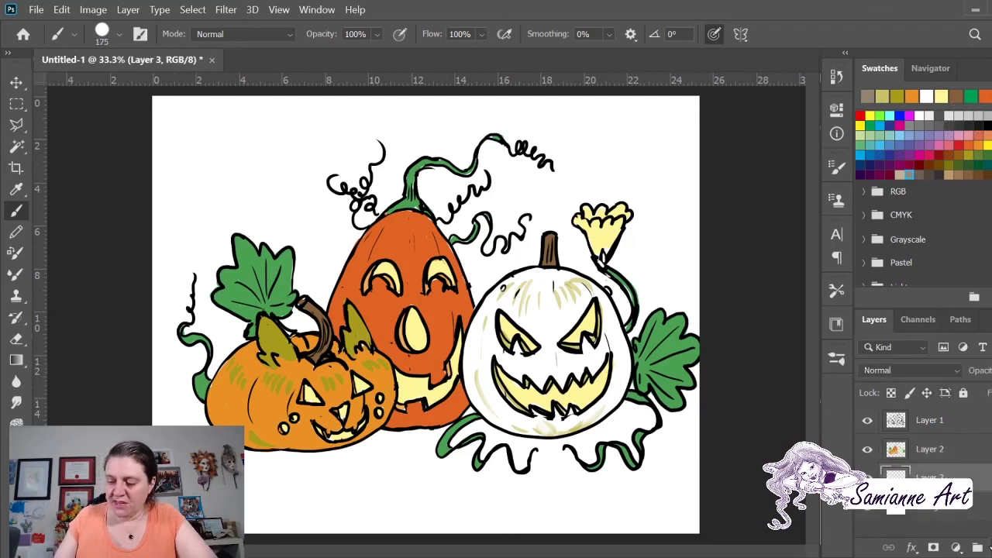
# Paint grey-brown ground shadows beneath all three pumpkins, the lower vines and the round pumpkin's leaf.
pyautogui.moveTo(256, 453)
pyautogui.mouseDown()
pyautogui.moveTo(336, 457)
pyautogui.moveTo(385, 442)
pyautogui.moveTo(262, 463)
pyautogui.moveTo(354, 464)
pyautogui.moveTo(472, 418)
pyautogui.moveTo(468, 390)
pyautogui.moveTo(486, 417)
pyautogui.moveTo(477, 439)
pyautogui.moveTo(531, 454)
pyautogui.moveTo(642, 418)
pyautogui.moveTo(585, 424)
pyautogui.moveTo(655, 412)
pyautogui.moveTo(603, 419)
pyautogui.mouseUp()
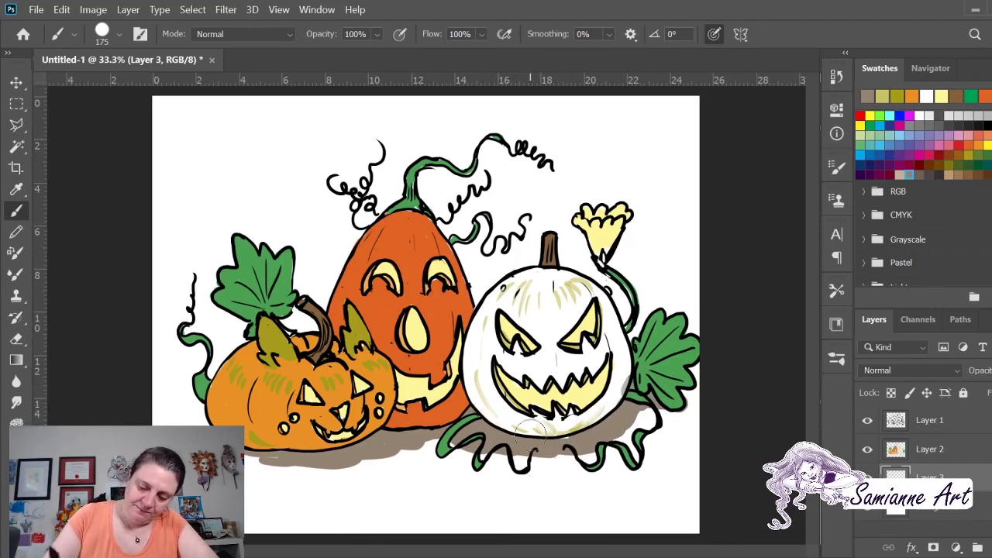
pyautogui.moveTo(445, 450)
pyautogui.mouseDown()
pyautogui.moveTo(434, 461)
pyautogui.moveTo(465, 456)
pyautogui.moveTo(492, 473)
pyautogui.moveTo(468, 440)
pyautogui.moveTo(493, 468)
pyautogui.moveTo(542, 461)
pyautogui.moveTo(507, 465)
pyautogui.mouseUp()
pyautogui.moveTo(570, 448)
pyautogui.mouseDown()
pyautogui.moveTo(591, 473)
pyautogui.moveTo(655, 415)
pyautogui.moveTo(620, 461)
pyautogui.moveTo(638, 465)
pyautogui.moveTo(620, 434)
pyautogui.moveTo(645, 412)
pyautogui.moveTo(630, 465)
pyautogui.moveTo(694, 391)
pyautogui.mouseUp()
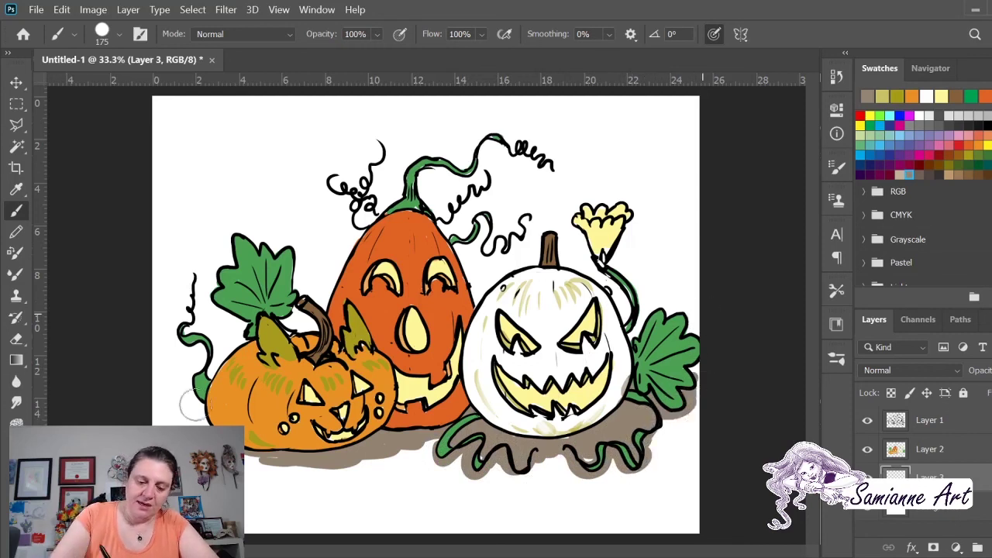
pyautogui.moveTo(192, 397)
pyautogui.mouseDown()
pyautogui.moveTo(203, 418)
pyautogui.moveTo(186, 406)
pyautogui.moveTo(183, 417)
pyautogui.moveTo(191, 411)
pyautogui.mouseUp()
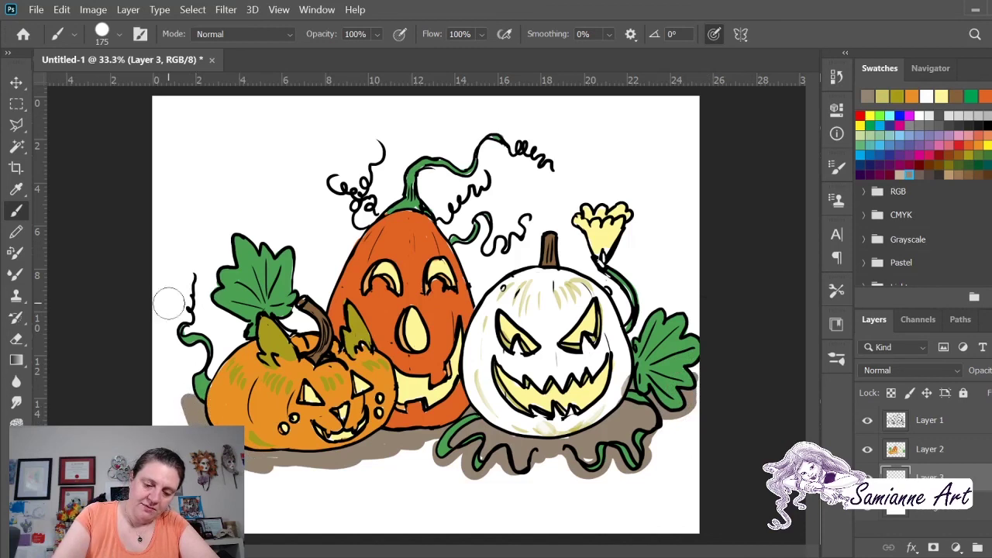
pyautogui.moveTo(271, 469); pyautogui.dragTo(385, 444)
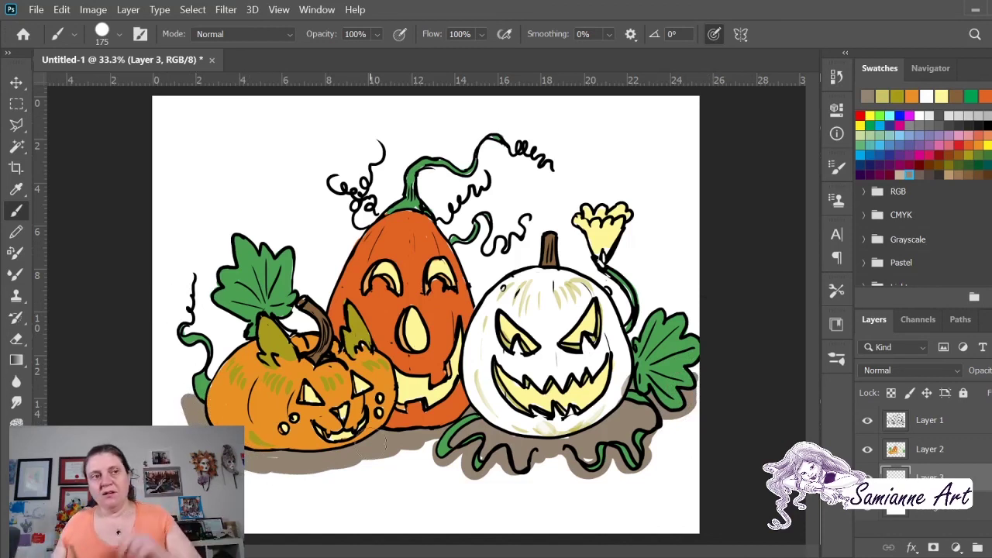